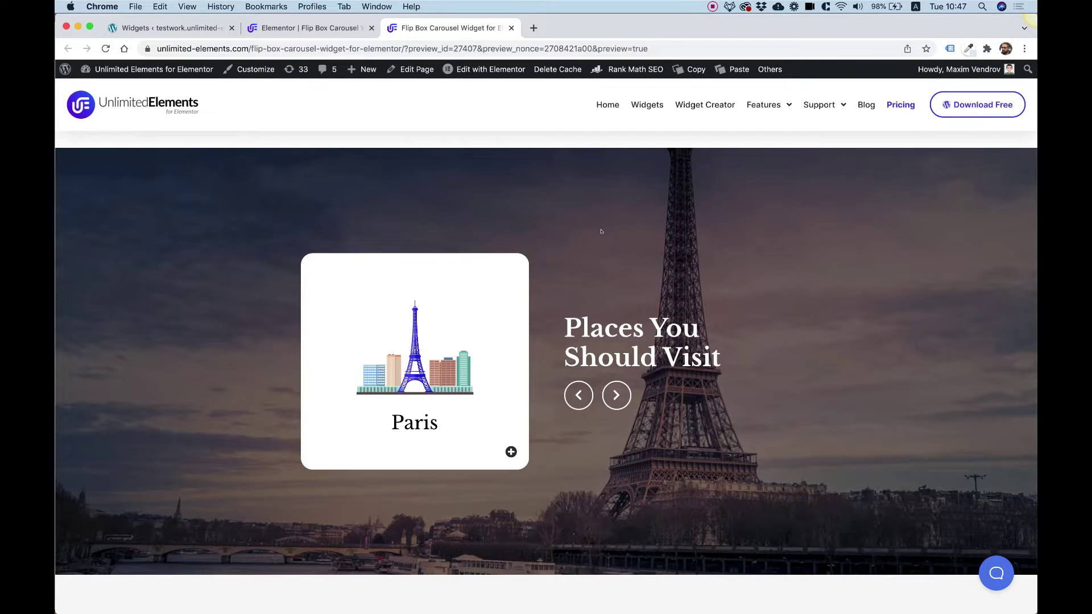
# Step: Browse the city cards in the Places You Should Visit carousel and flip the Paris card to view its back
pyautogui.click(617, 394)
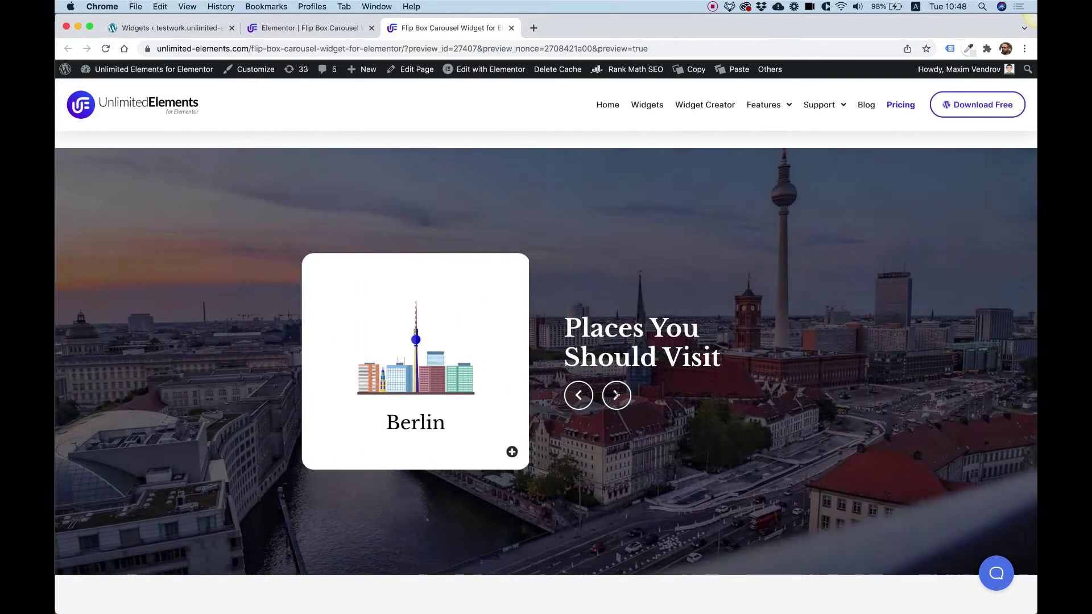
pyautogui.click(616, 394)
pyautogui.click(617, 395)
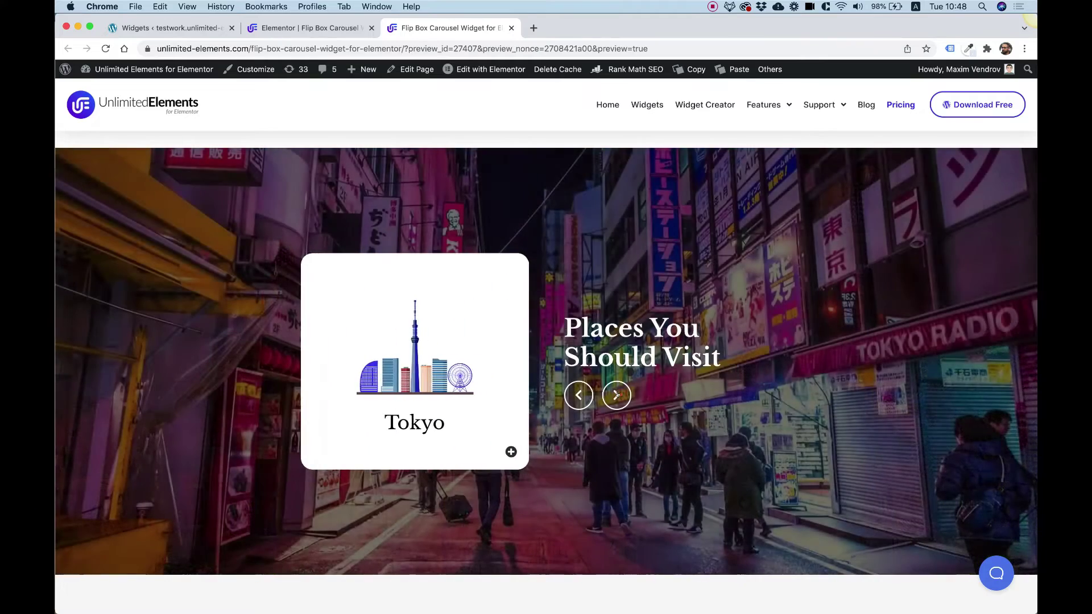
pyautogui.click(616, 395)
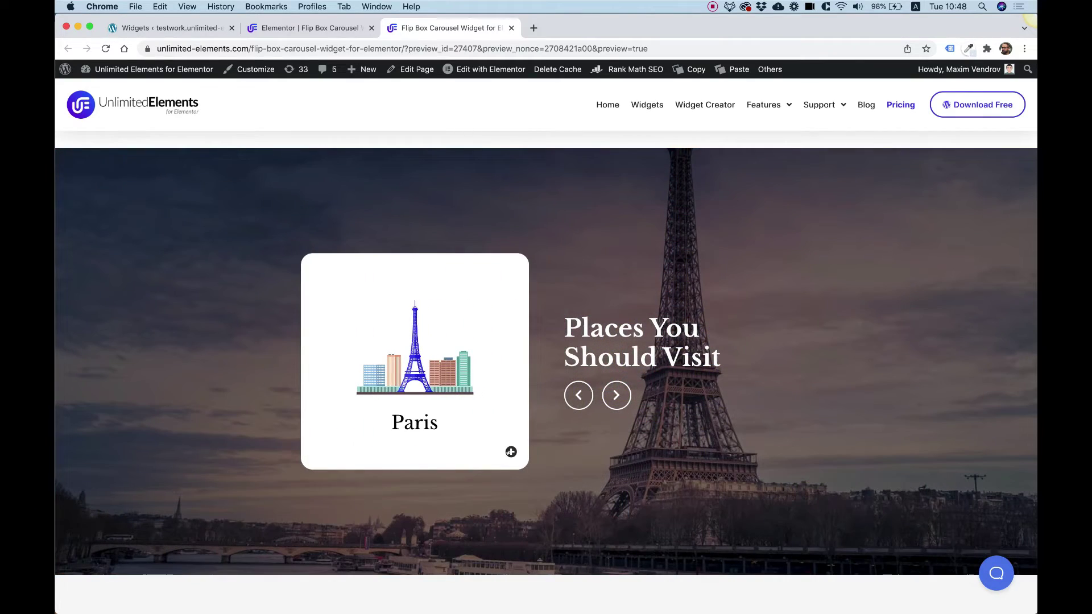
pyautogui.click(510, 452)
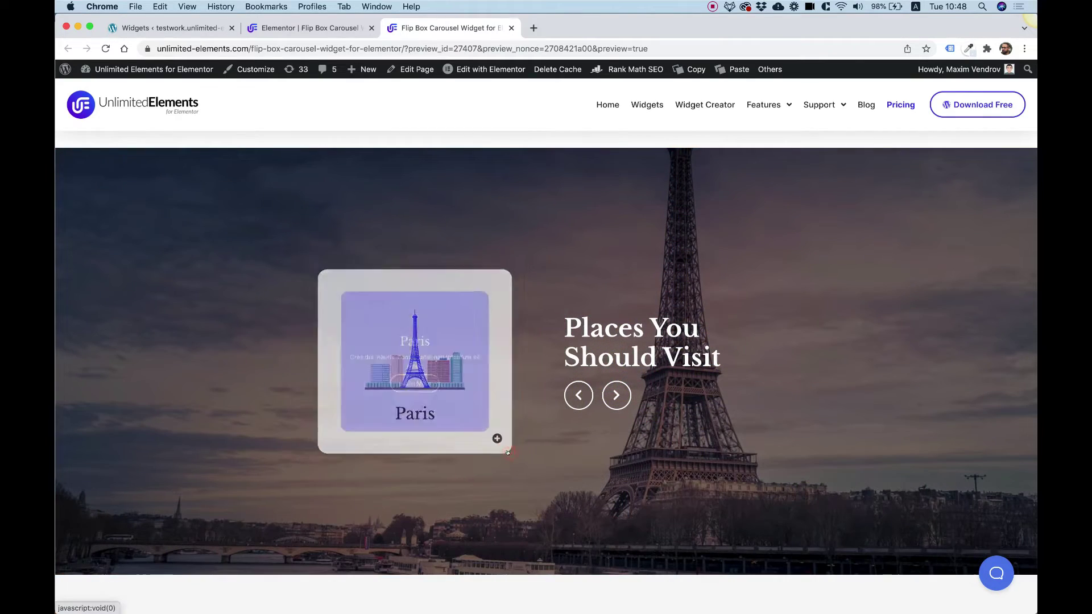
pyautogui.click(612, 395)
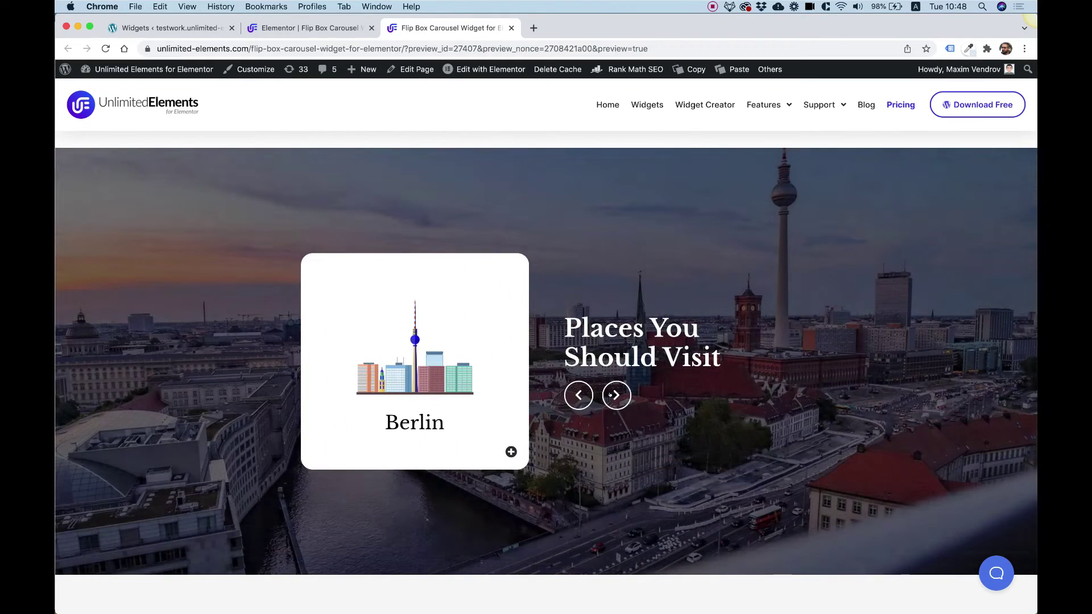
pyautogui.click(610, 395)
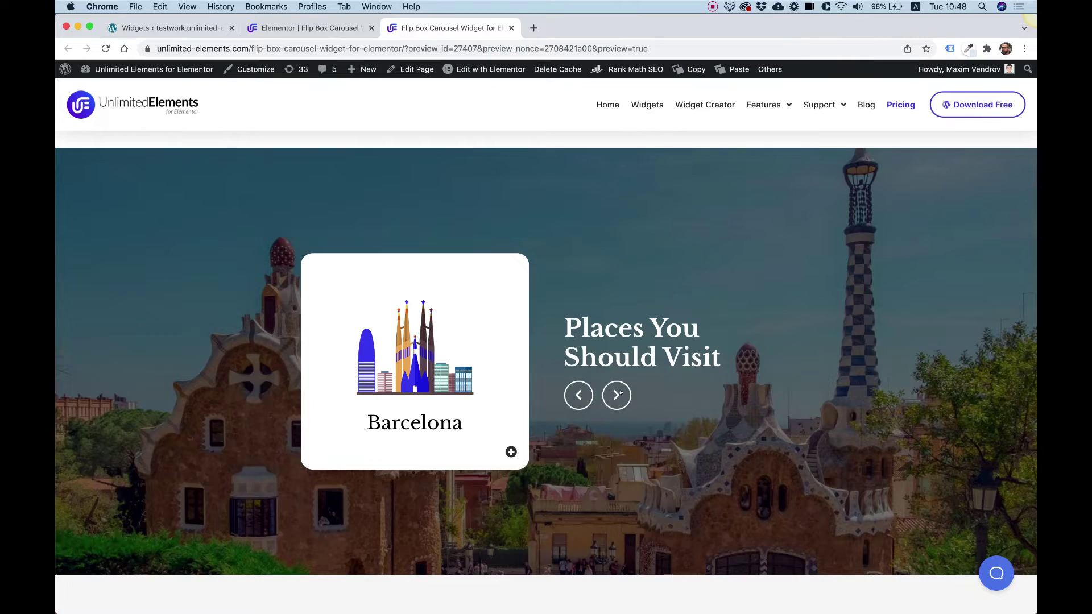
pyautogui.click(619, 394)
pyautogui.click(617, 394)
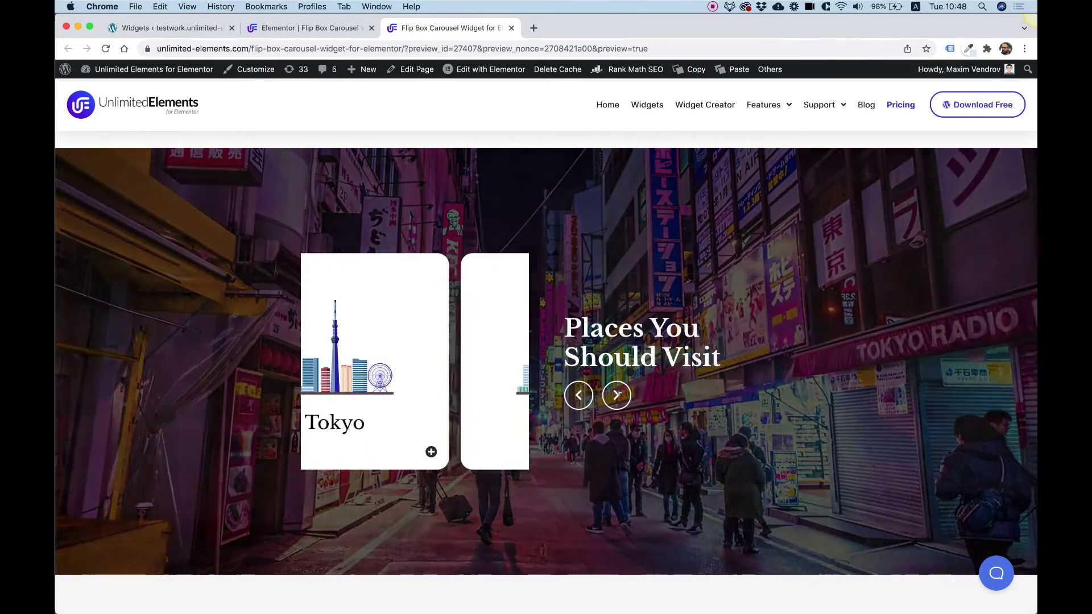
# Step: View the back of the Pirate Costume card and advance the car wash services carousel
pyautogui.scroll(6, 617, 392)
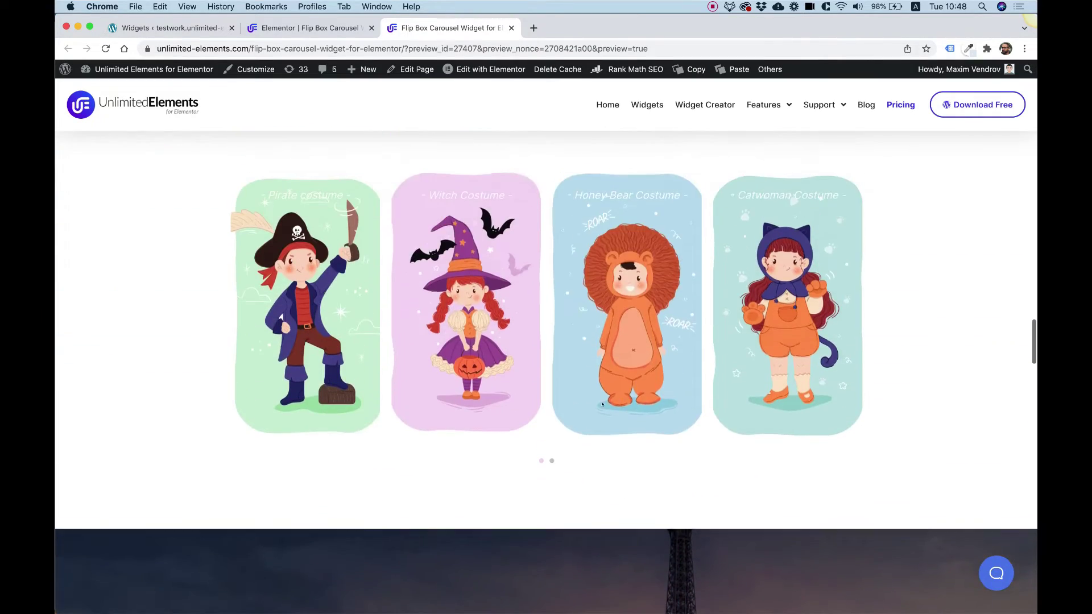
pyautogui.moveTo(338, 374)
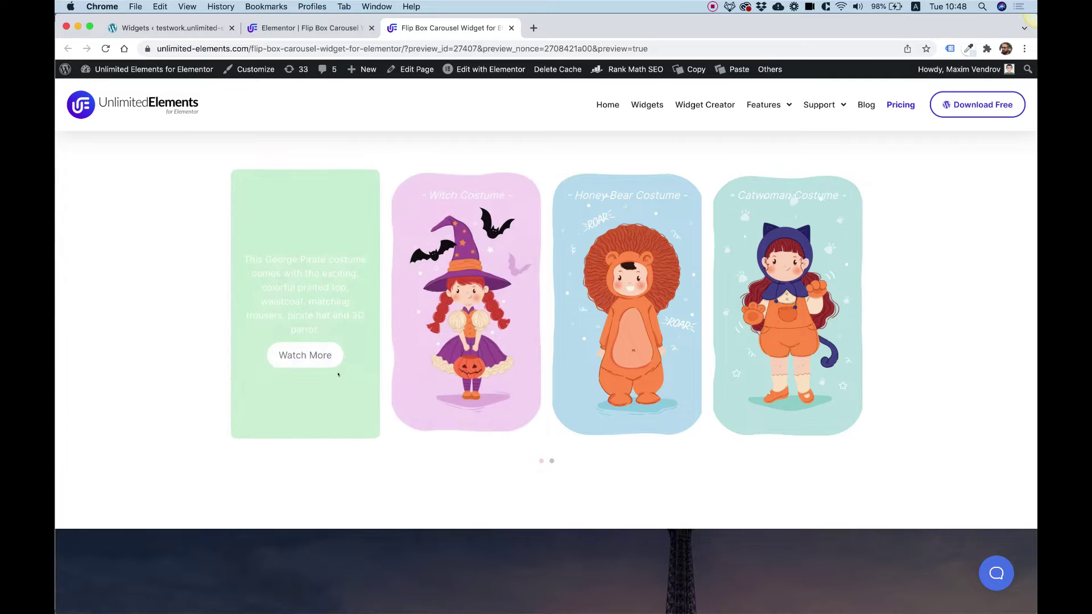
pyautogui.scroll(10, 581, 393)
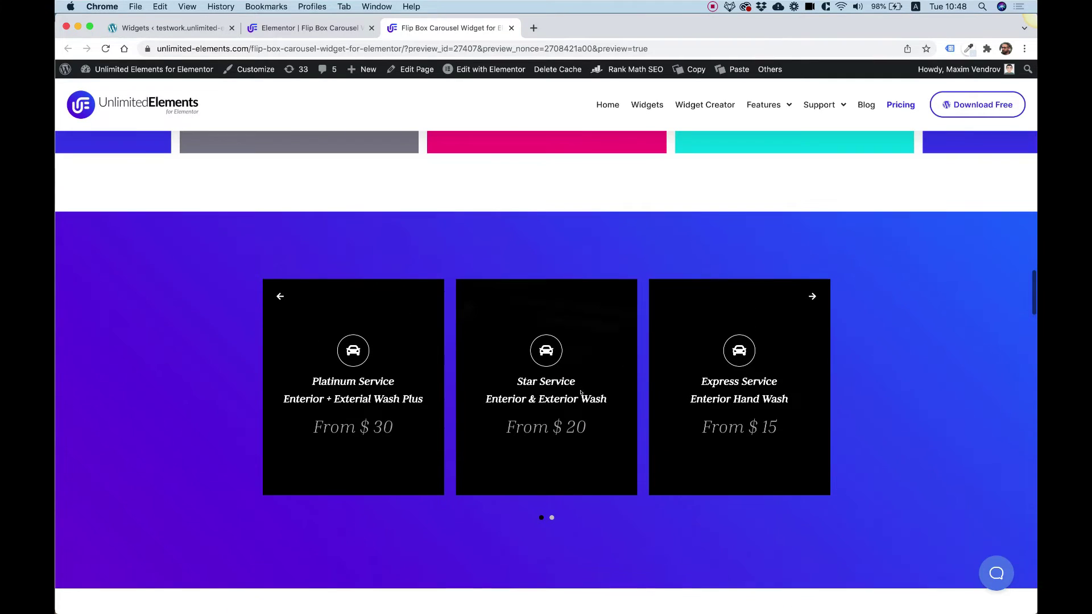
pyautogui.click(812, 297)
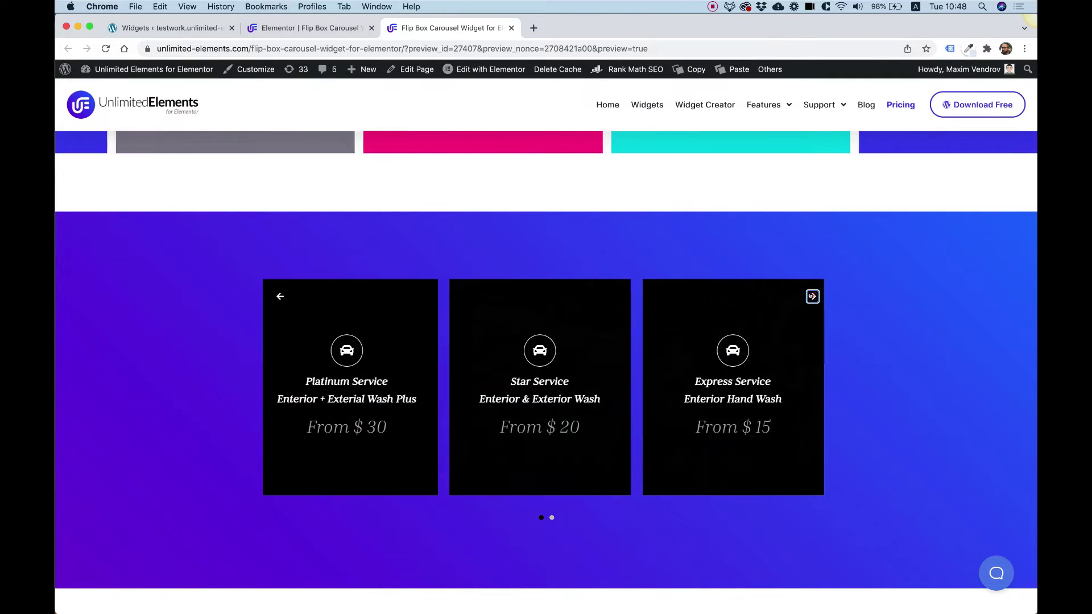
pyautogui.click(812, 296)
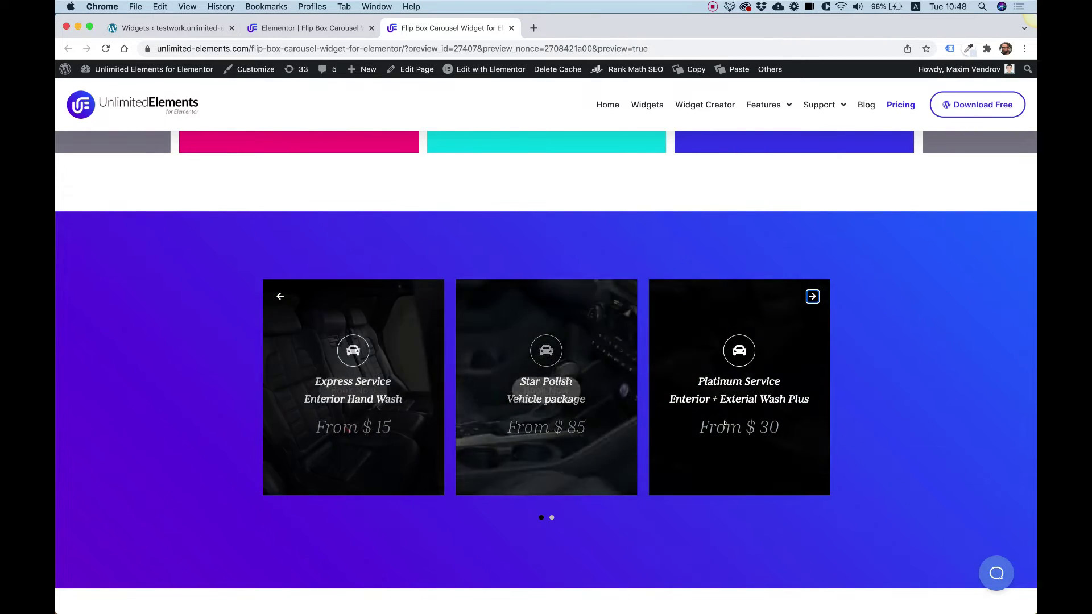
# Step: Look over the Flip Box Zoom In Effect section and go back one slide in the Carousel Flip Box 3D Depth demo
pyautogui.scroll(5, 724, 423)
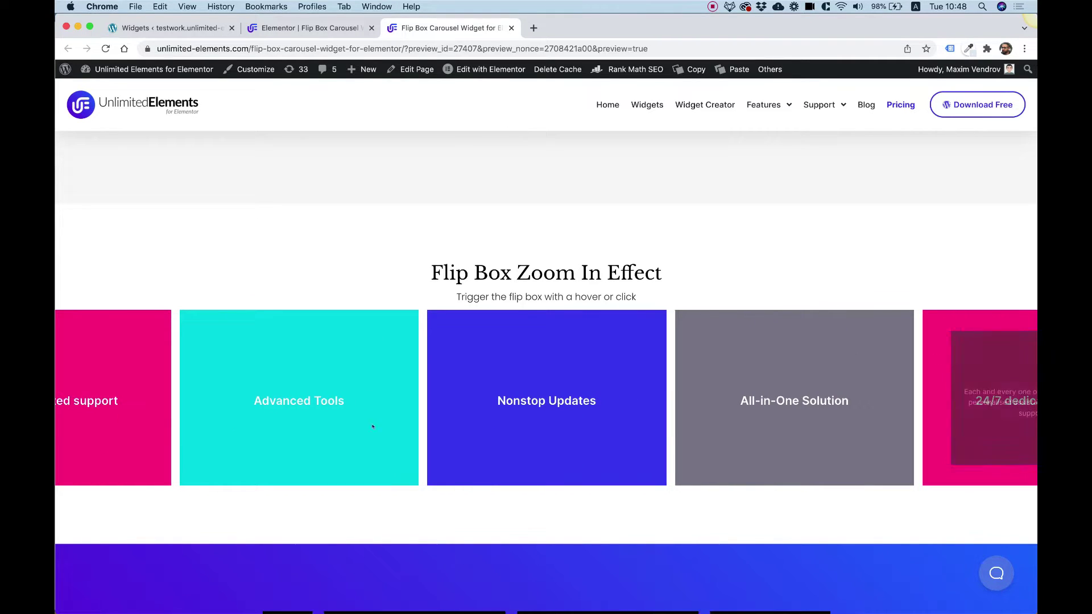
pyautogui.scroll(3, 508, 221)
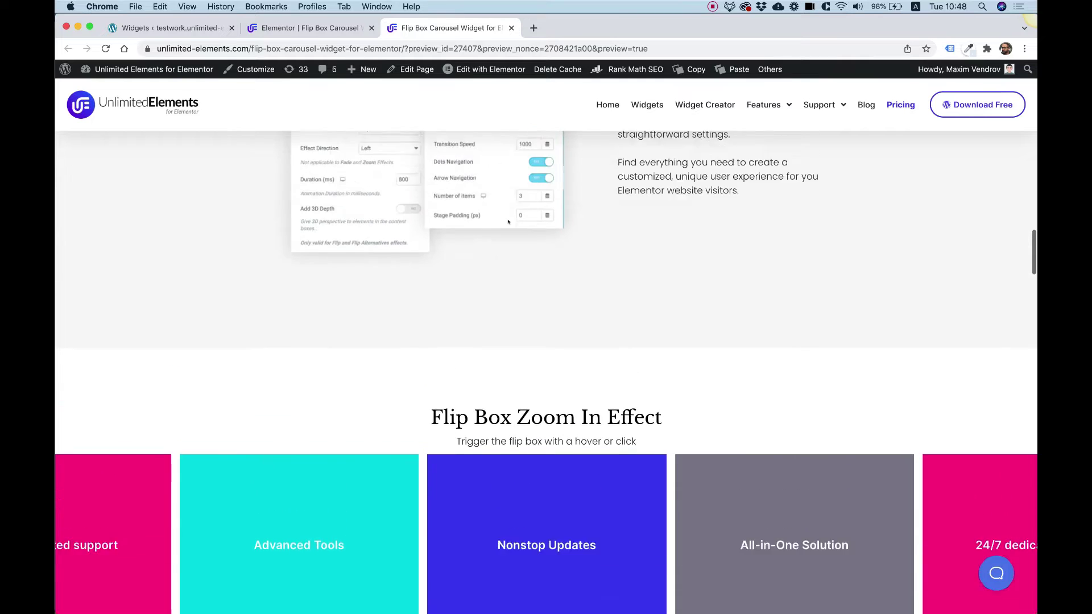
pyautogui.scroll(10, 508, 221)
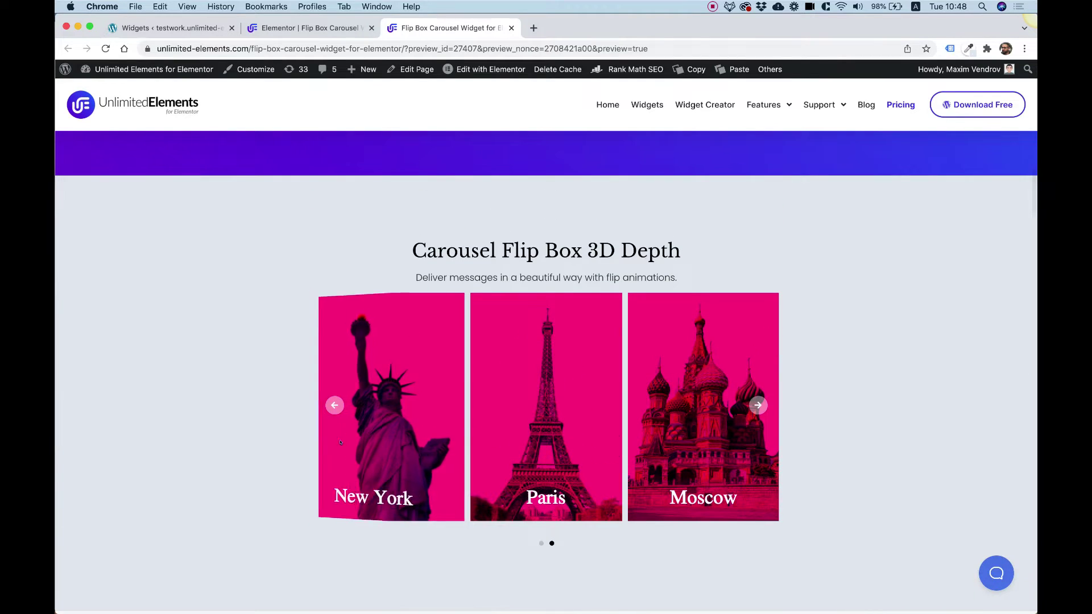
pyautogui.click(335, 405)
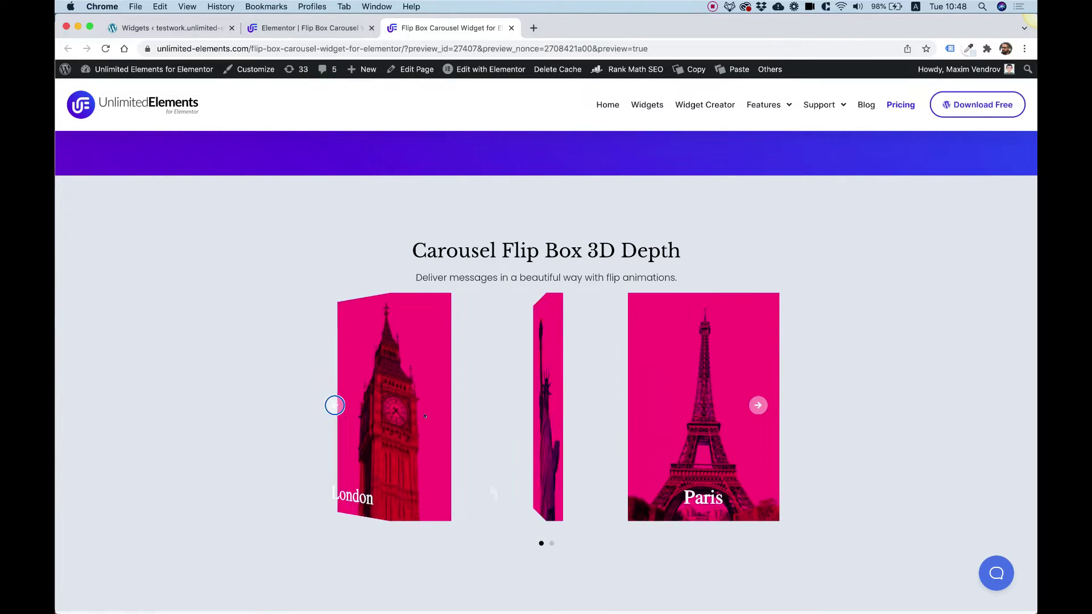
# Step: Advance the medical specialties carousel beside Widget Overview by two slides
pyautogui.scroll(5, 568, 416)
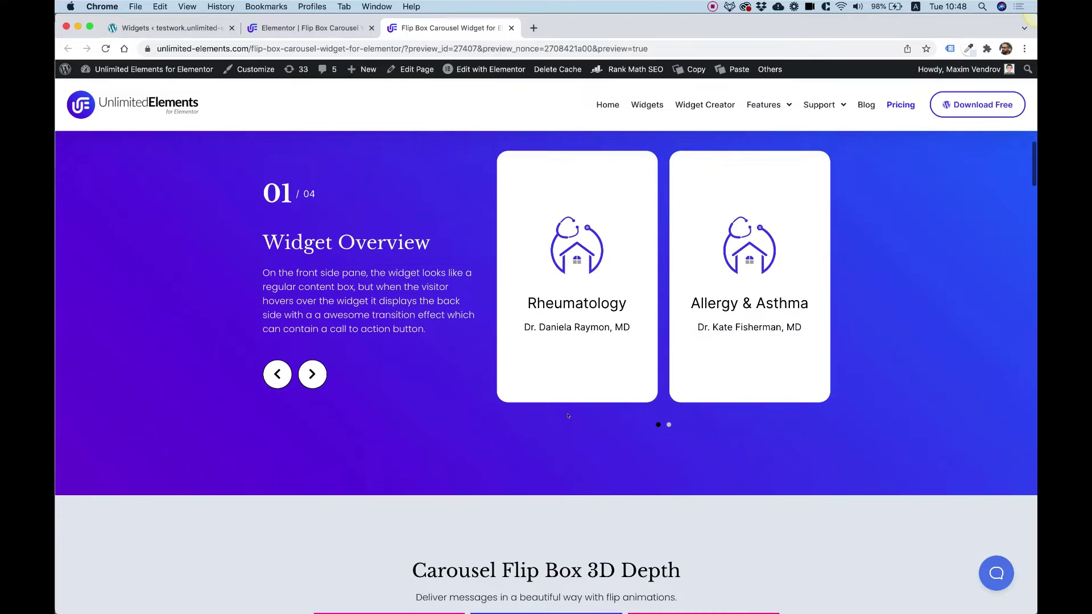
pyautogui.scroll(2, 522, 479)
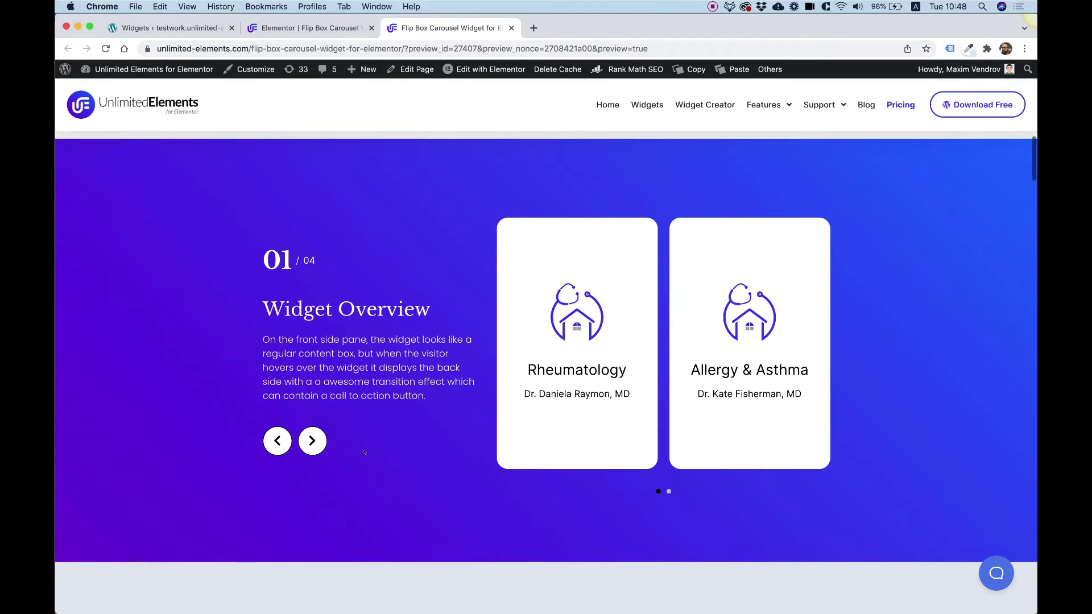
pyautogui.click(312, 442)
pyautogui.click(312, 441)
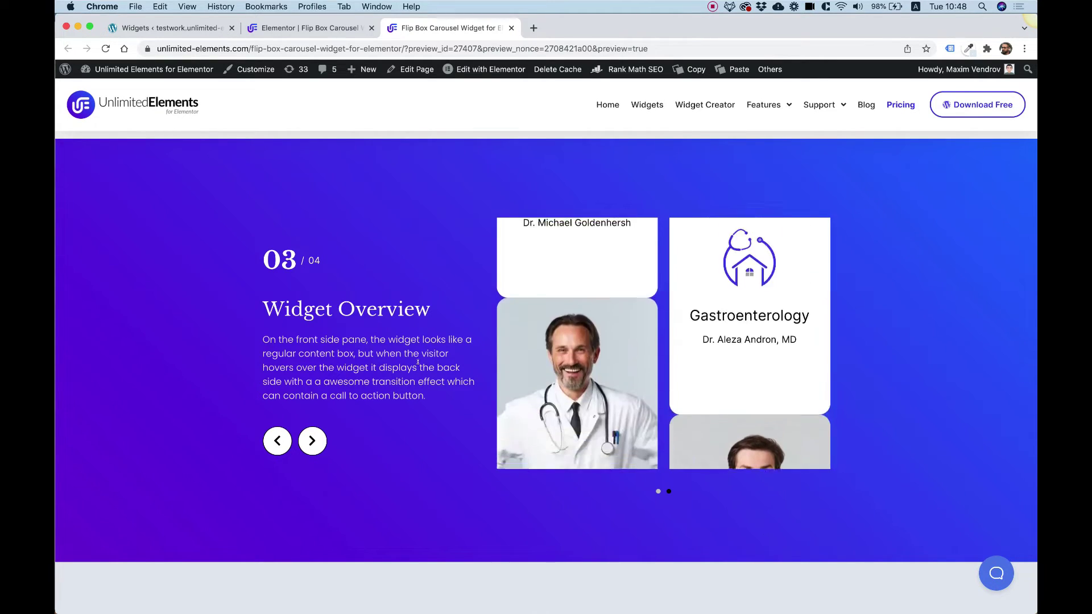
# Step: Page through the Carousel Flip Box Demo of home security cards up to its fourth page
pyautogui.scroll(10, 418, 362)
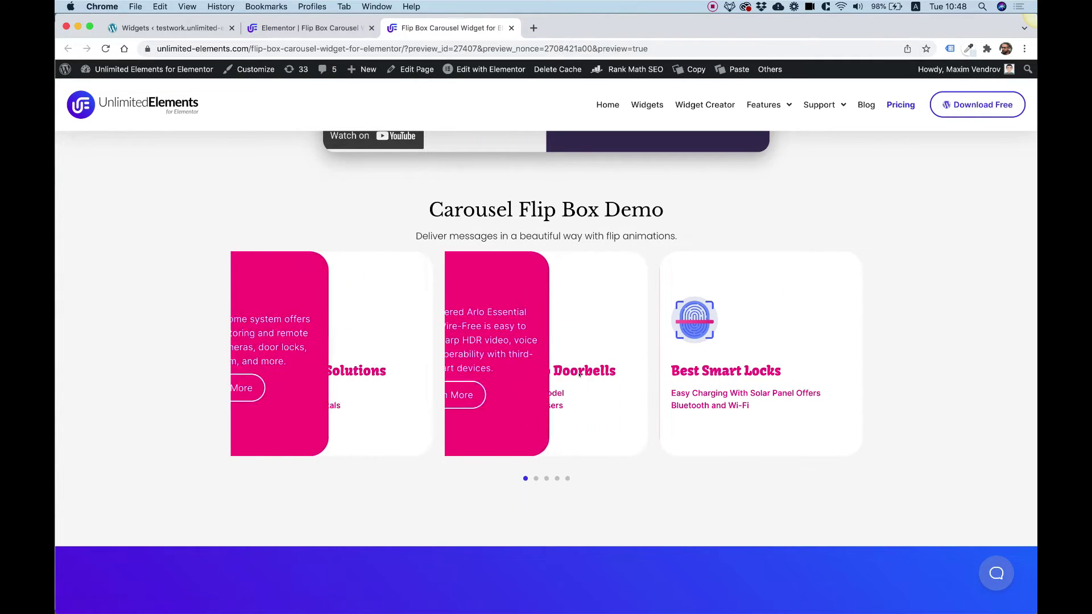
pyautogui.click(535, 478)
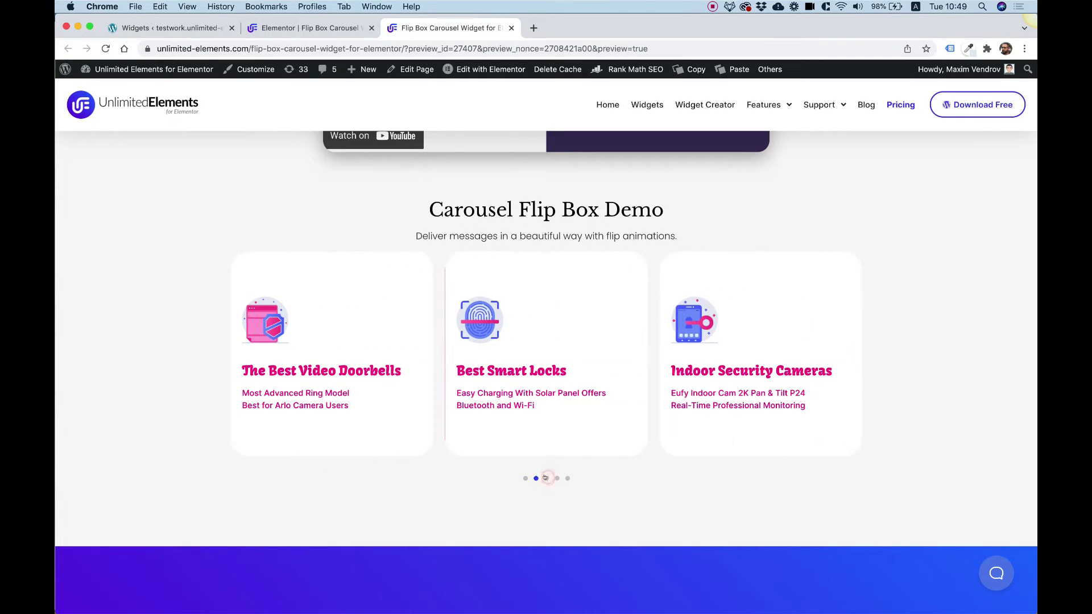
pyautogui.click(545, 478)
pyautogui.click(557, 479)
# Step: Return to the Places You Should Visit carousel and advance through its city cards again
pyautogui.scroll(-2, 553, 479)
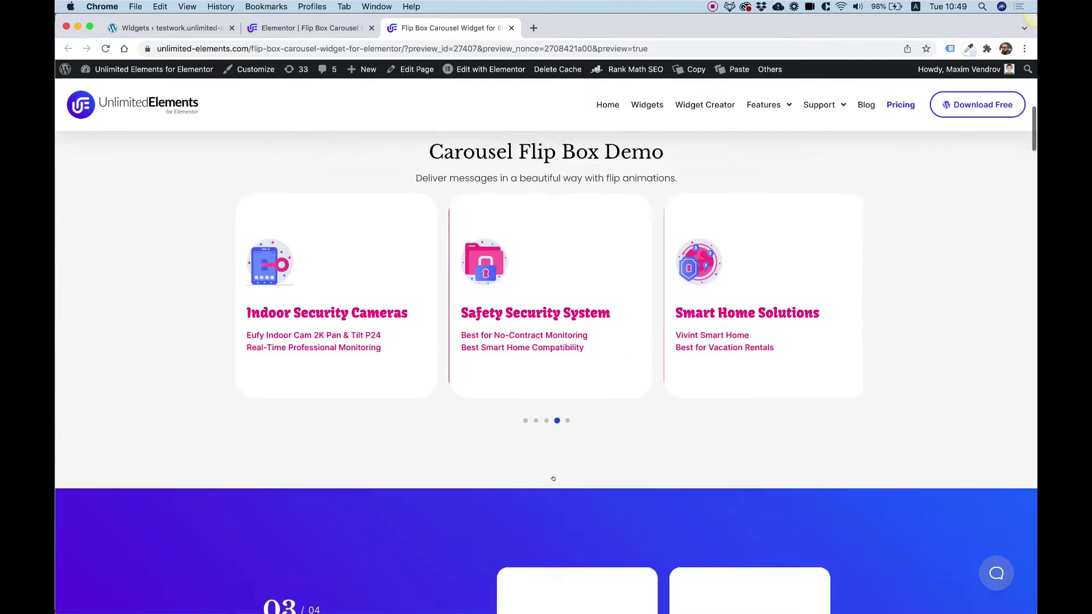
pyautogui.scroll(-20, 552, 479)
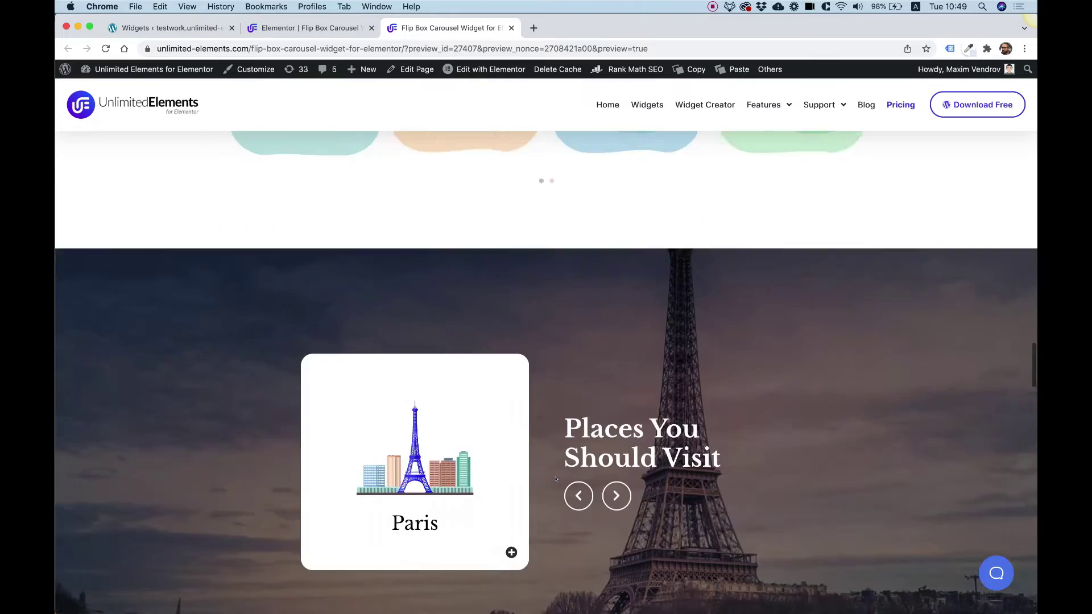
pyautogui.scroll(-5, 556, 479)
pyautogui.scroll(3, 610, 251)
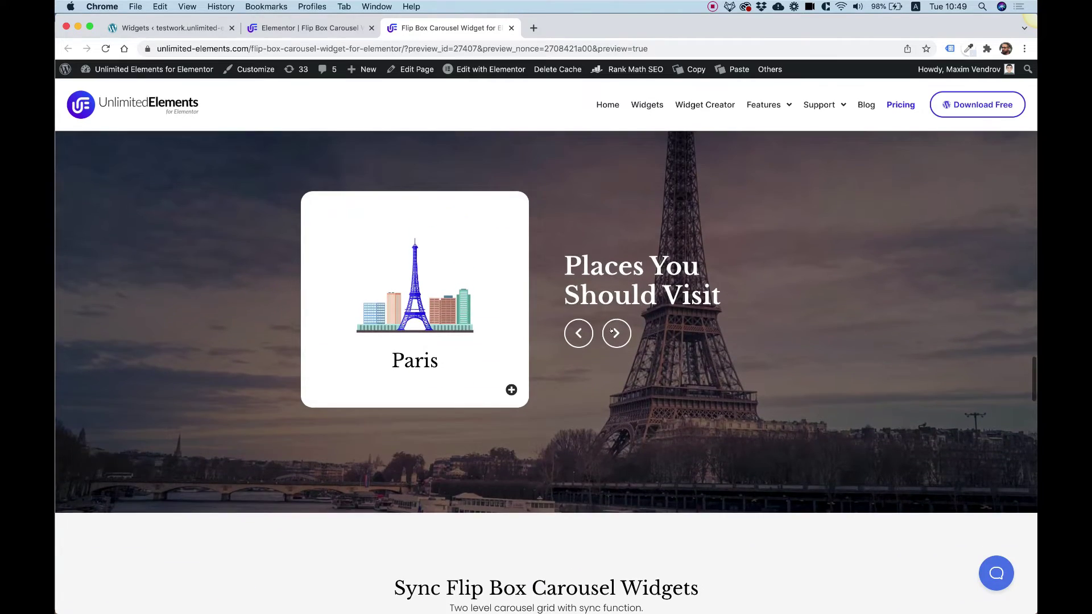
pyautogui.click(611, 329)
pyautogui.click(611, 333)
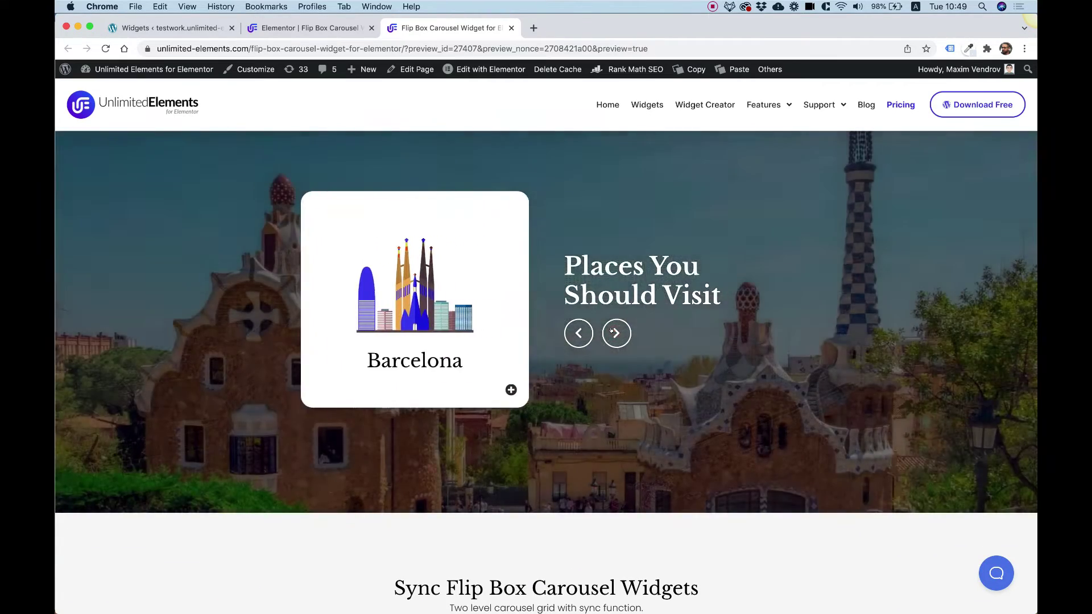
pyautogui.click(611, 333)
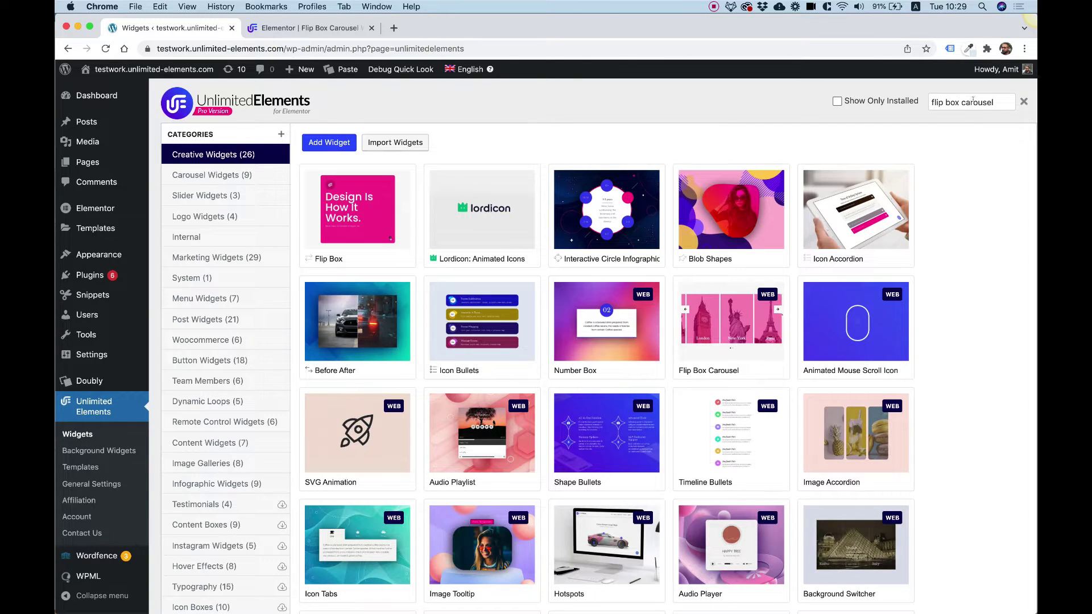
# Step: Search the Unlimited Elements widget library for "flip box carousel" and install the Flip Box Carousel widget
pyautogui.click(993, 102)
pyautogui.press('Return')
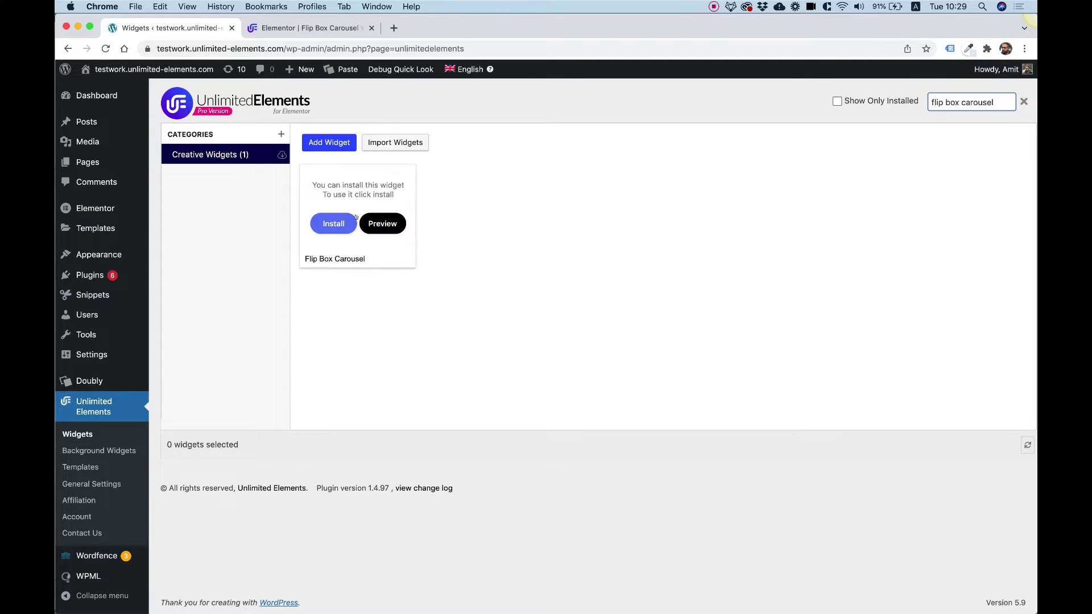
pyautogui.click(340, 219)
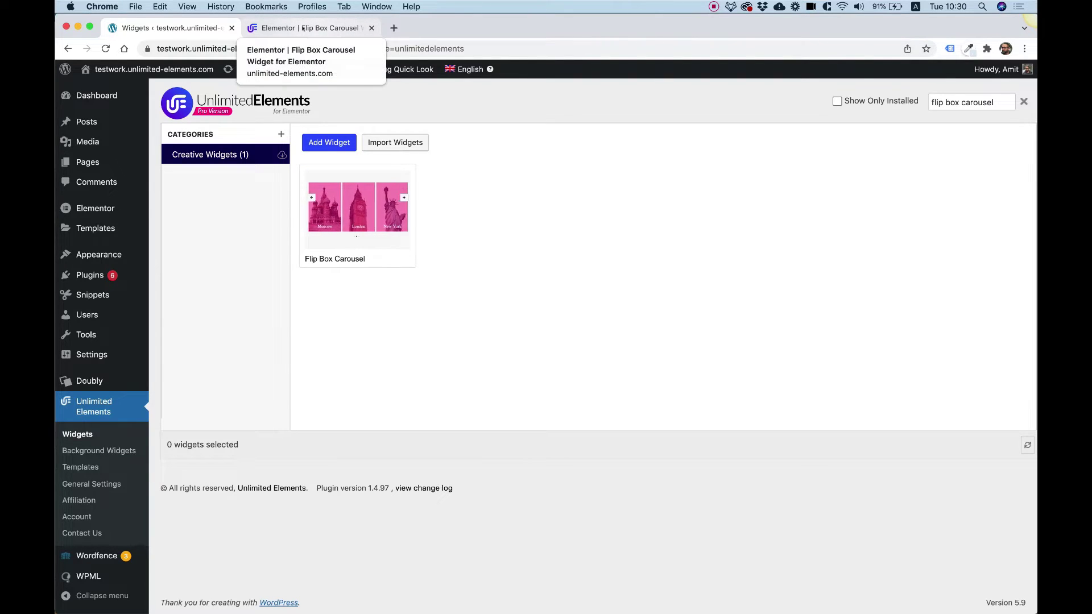
# Step: Switch to the Elementor editor, find widgets matching "flip", and add the Flip Box Carousel to the empty section
pyautogui.click(303, 28)
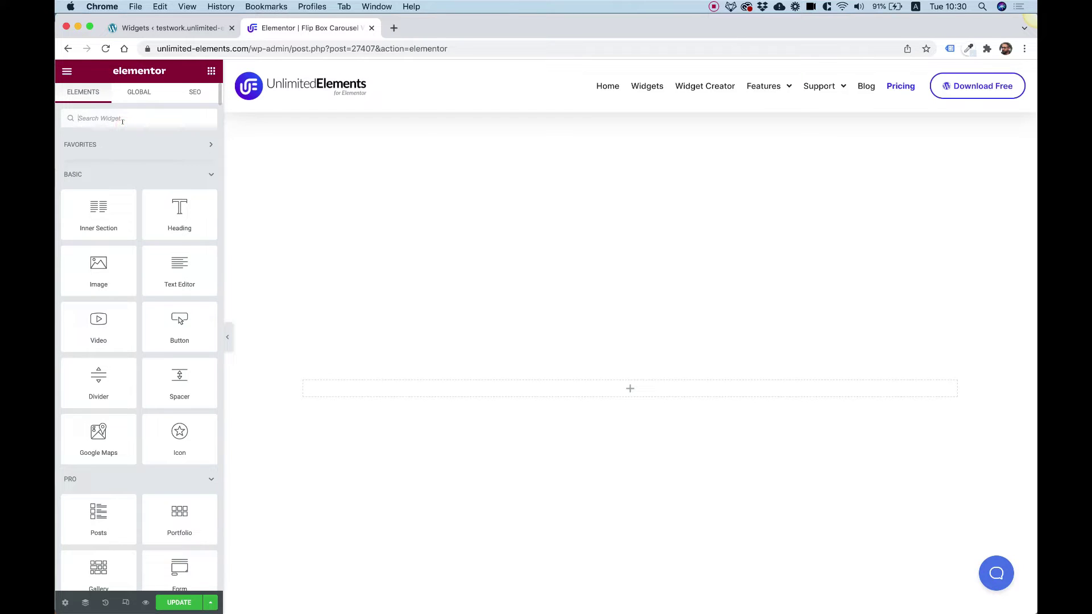
pyautogui.write('flip')
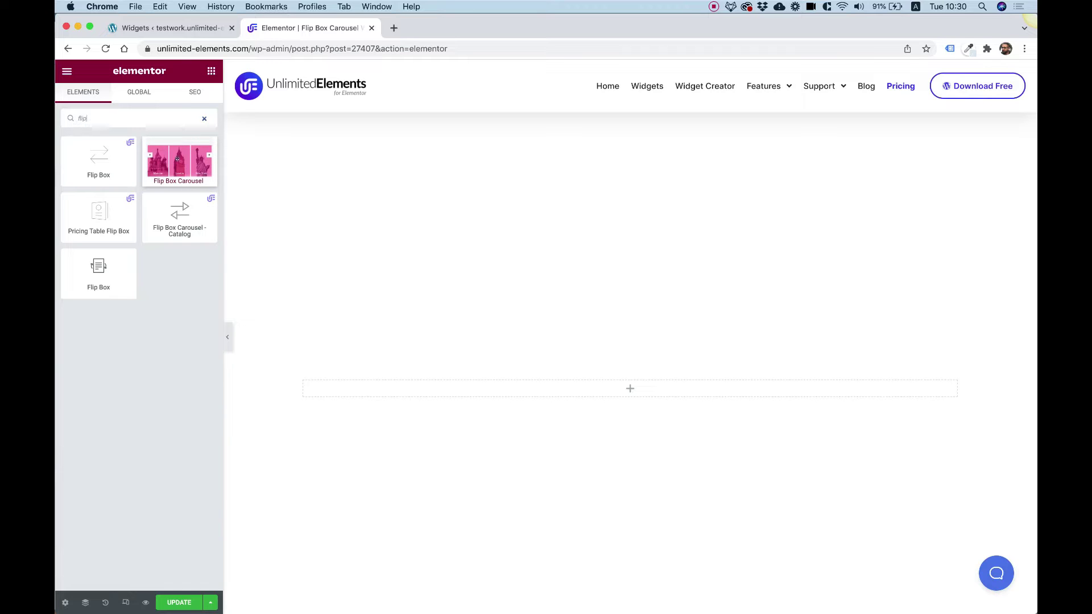
pyautogui.moveTo(178, 160); pyautogui.dragTo(527, 395)
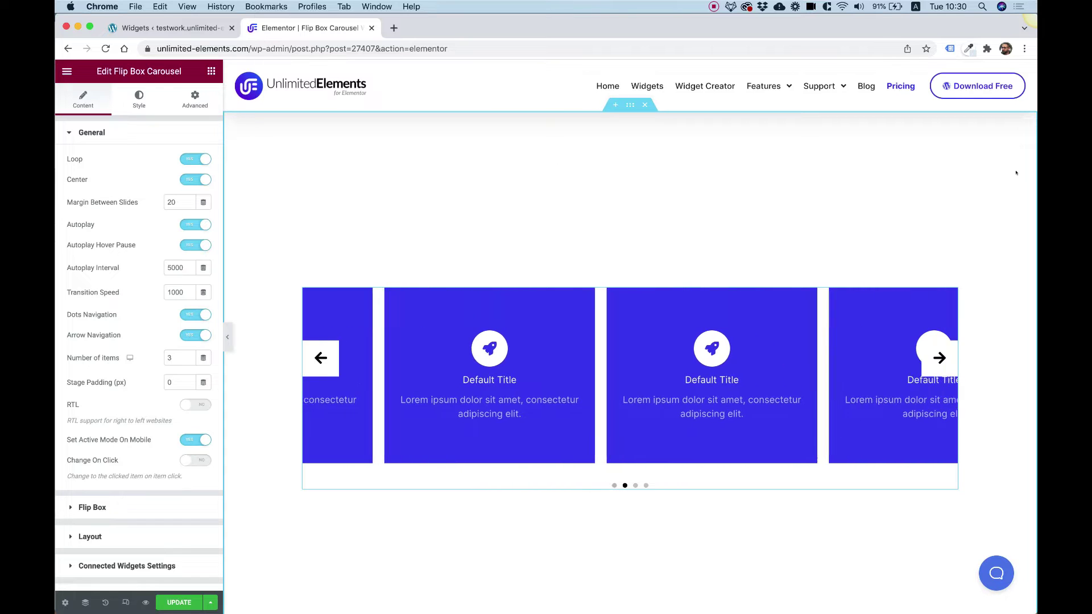
# Step: Preview the added carousel by advancing through its default slides
pyautogui.click(939, 360)
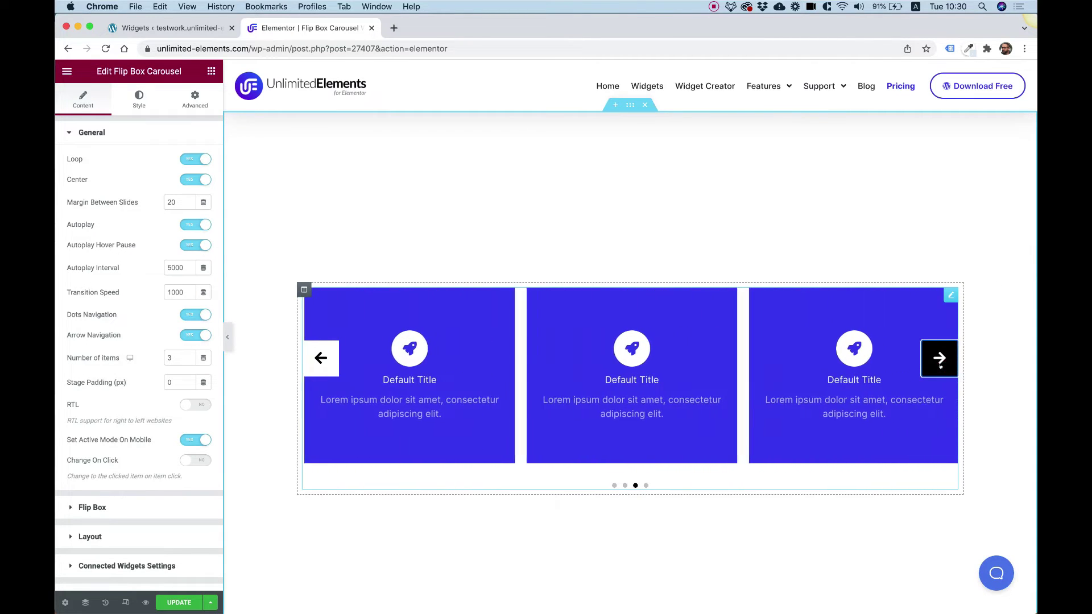
pyautogui.click(939, 360)
pyautogui.click(939, 359)
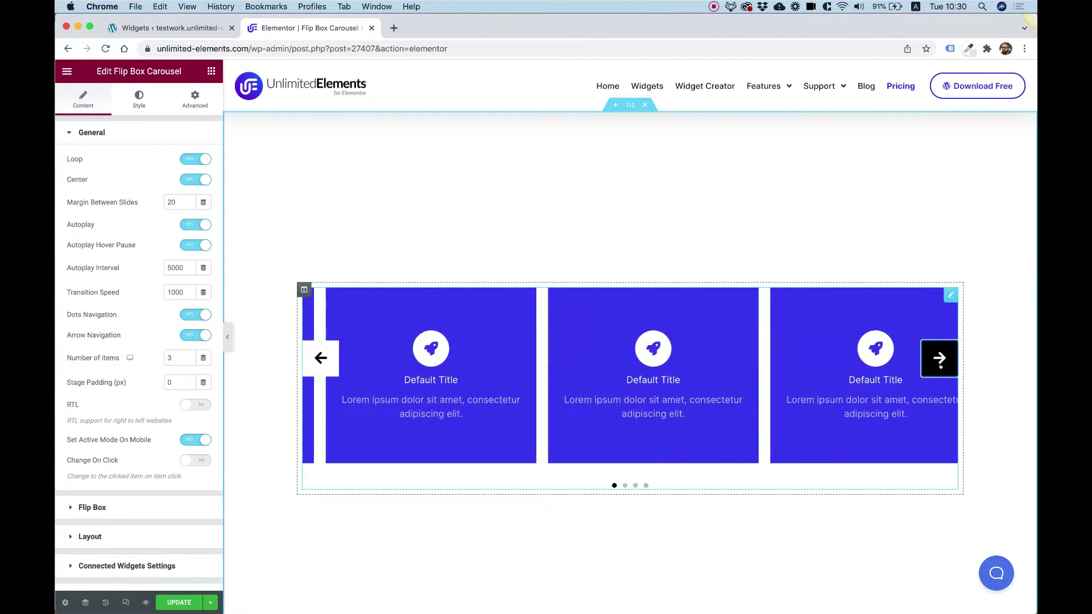
pyautogui.click(940, 361)
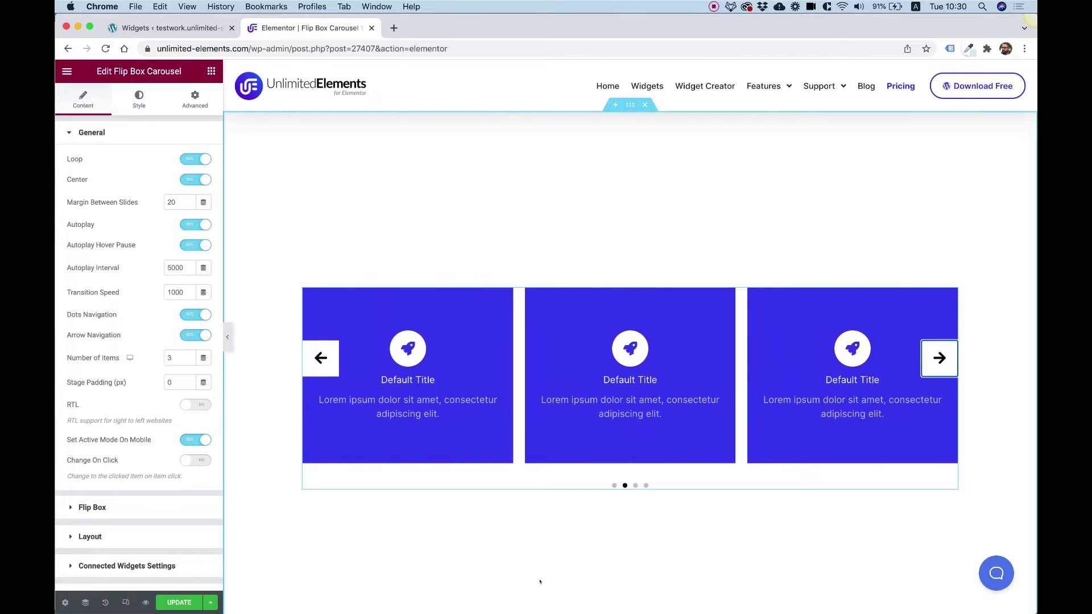
pyautogui.moveTo(647, 404)
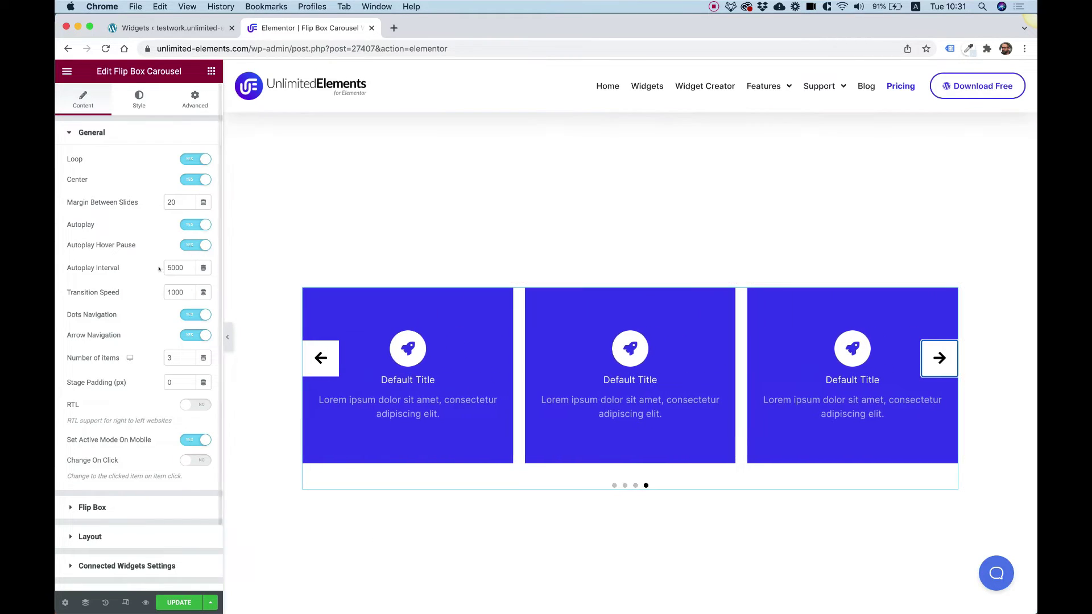
# Step: Turn off the carousel's autoplay and hide the front text on the flip boxes
pyautogui.click(197, 225)
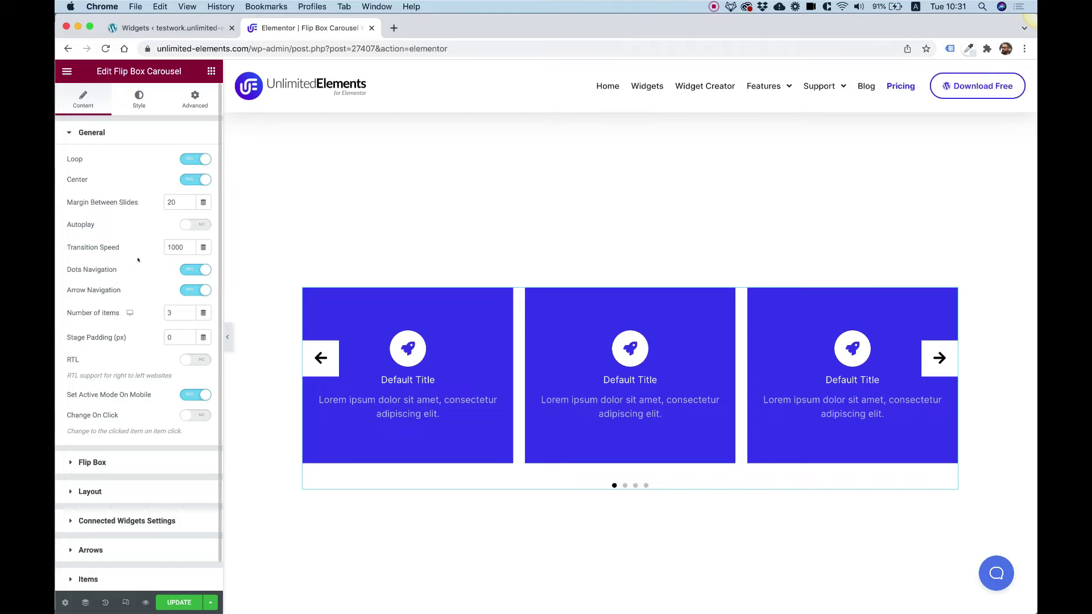
pyautogui.click(91, 492)
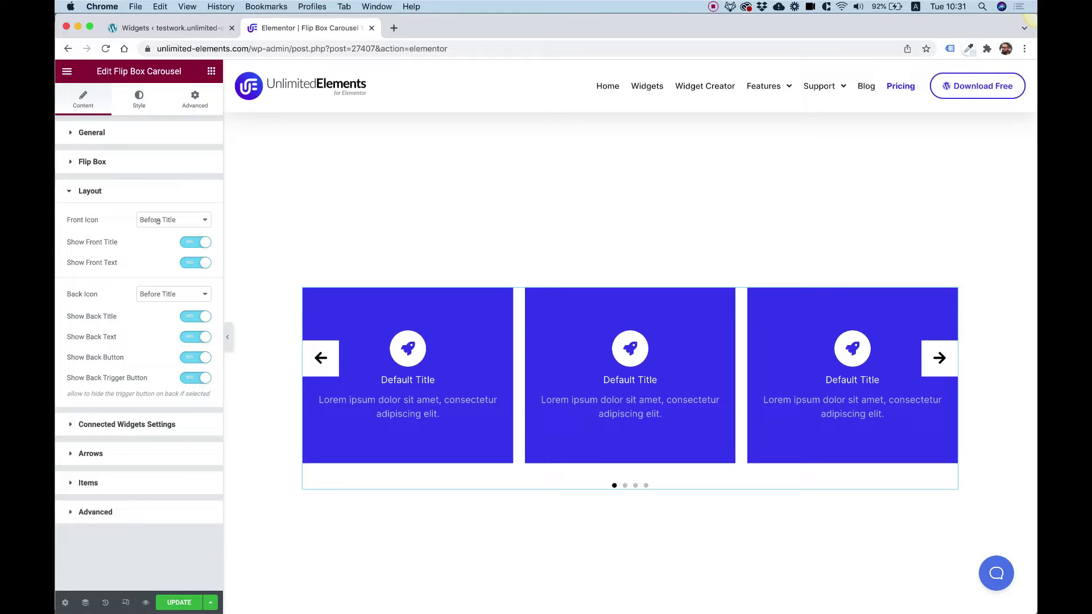
pyautogui.click(191, 260)
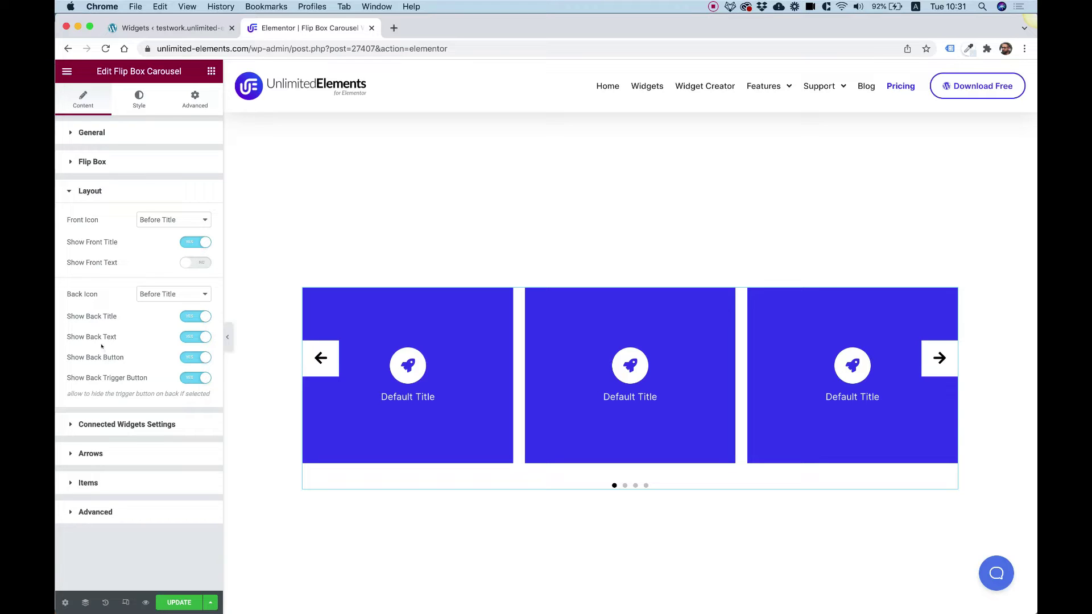
# Step: Set the flip boxes' back icon to Hide and check the first card
pyautogui.click(159, 294)
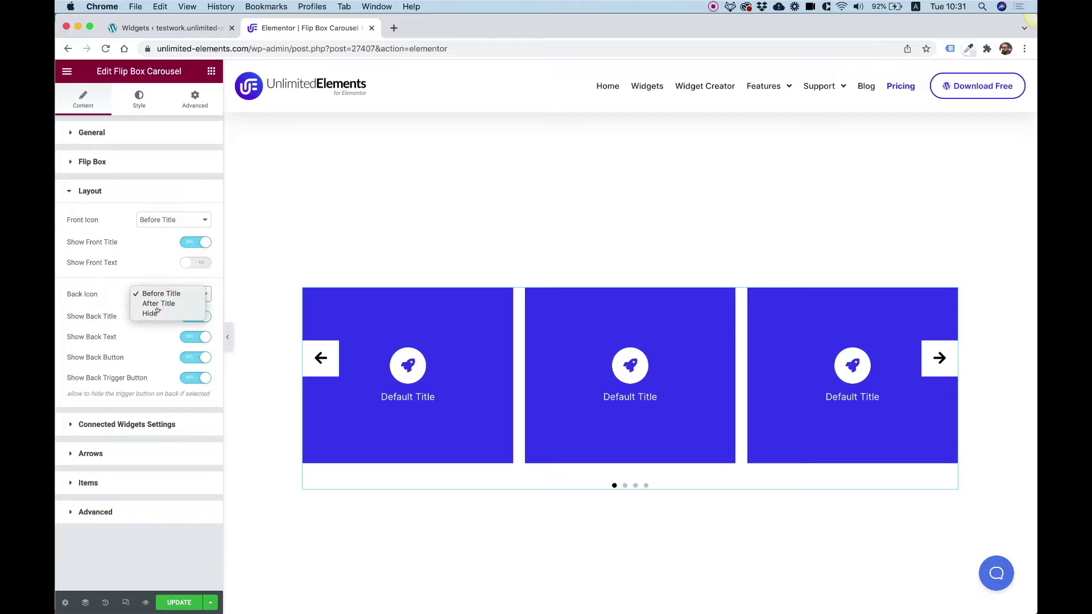
pyautogui.click(151, 313)
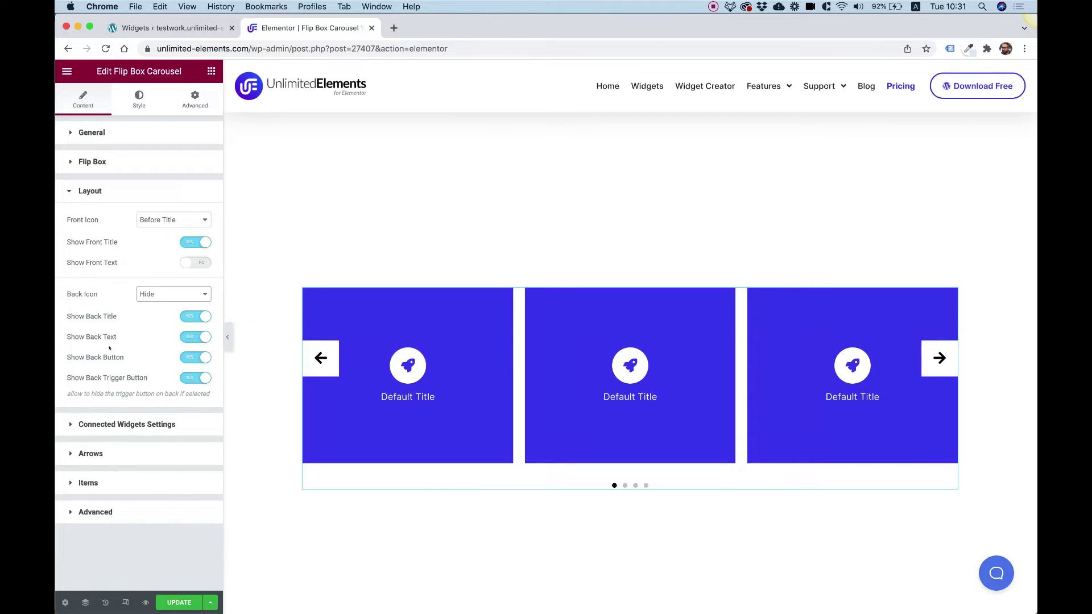
pyautogui.moveTo(417, 428)
# Step: Set the flip box height to 370 and its border radius to 20
pyautogui.click(84, 162)
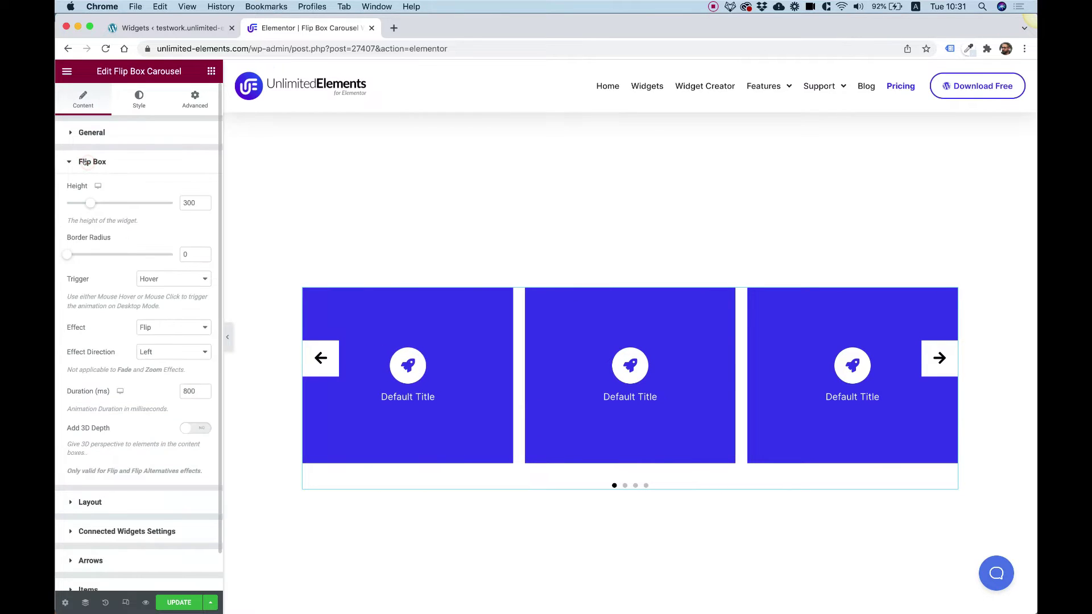
pyautogui.click(189, 202)
pyautogui.write('60')
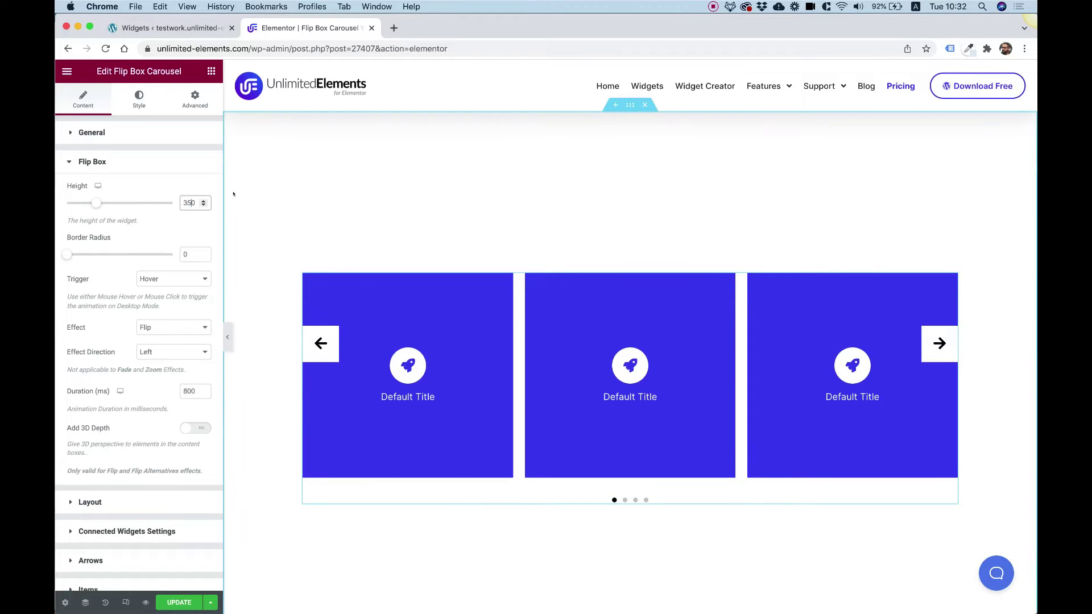
pyautogui.press('Up')
pyautogui.press('Up')
pyautogui.press('Up')
pyautogui.press('Up')
pyautogui.press('Up')
pyautogui.press('Up')
pyautogui.press('Up')
pyautogui.press('Up')
pyautogui.press('Up')
pyautogui.press('Up')
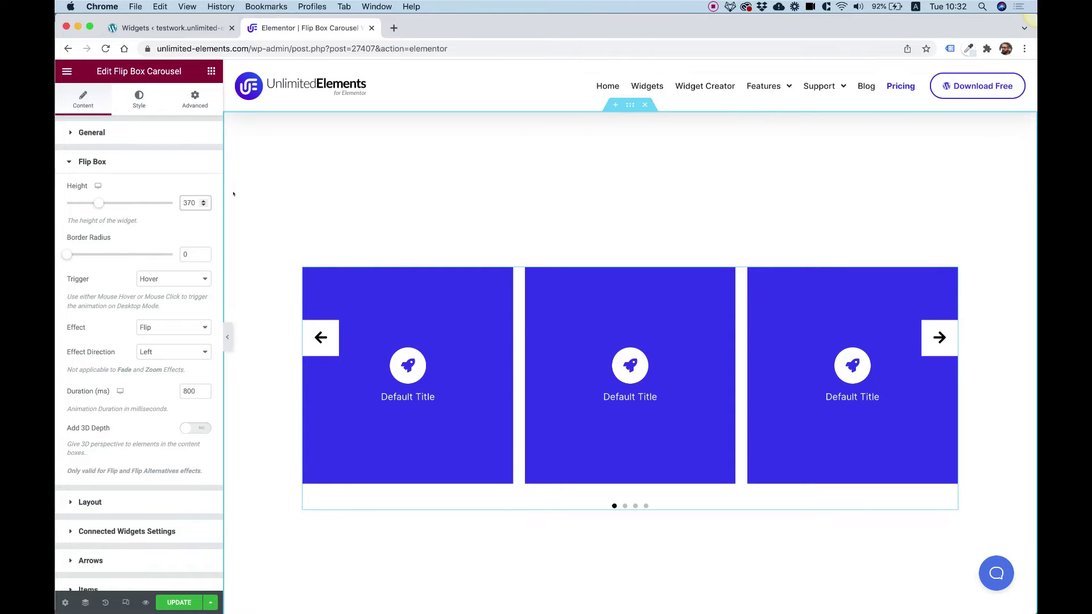
pyautogui.click(186, 255)
pyautogui.write('20')
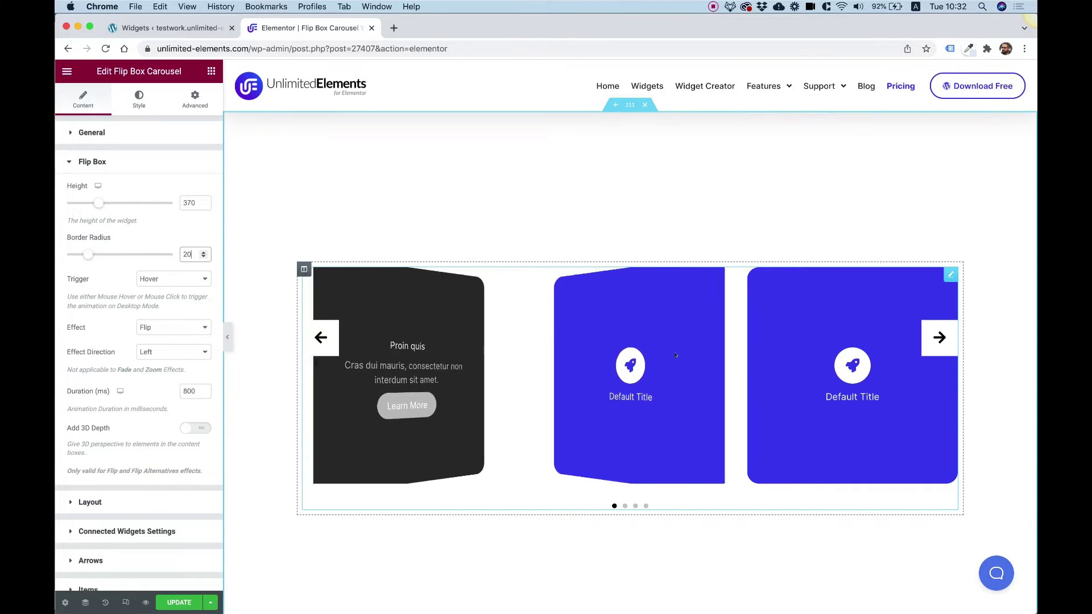
# Step: Try the Mouse Click trigger by flipping the first card and the middle card
pyautogui.click(153, 278)
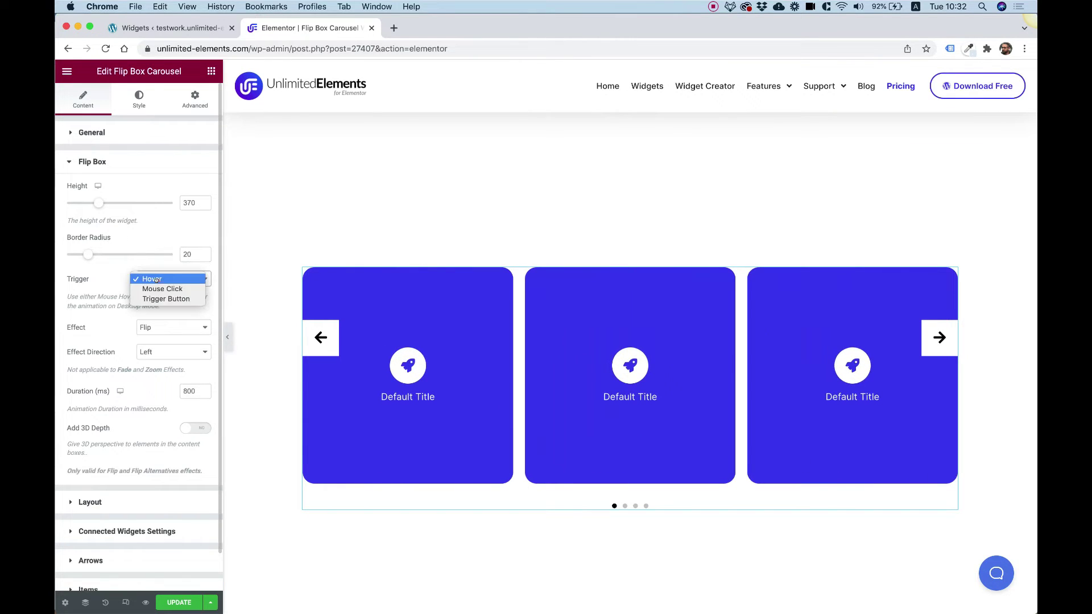
pyautogui.click(156, 290)
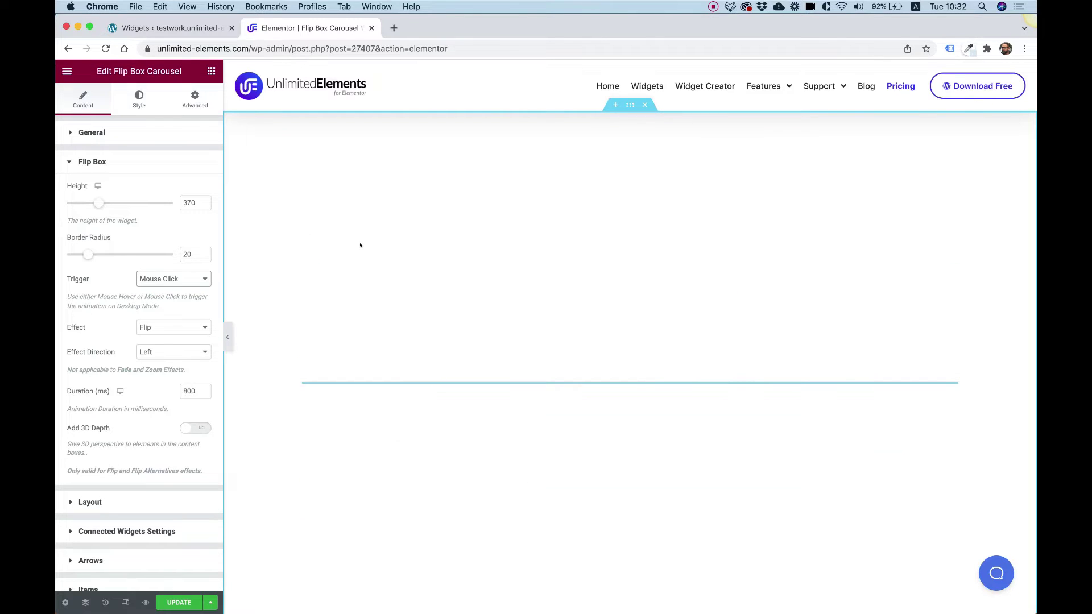
pyautogui.click(410, 305)
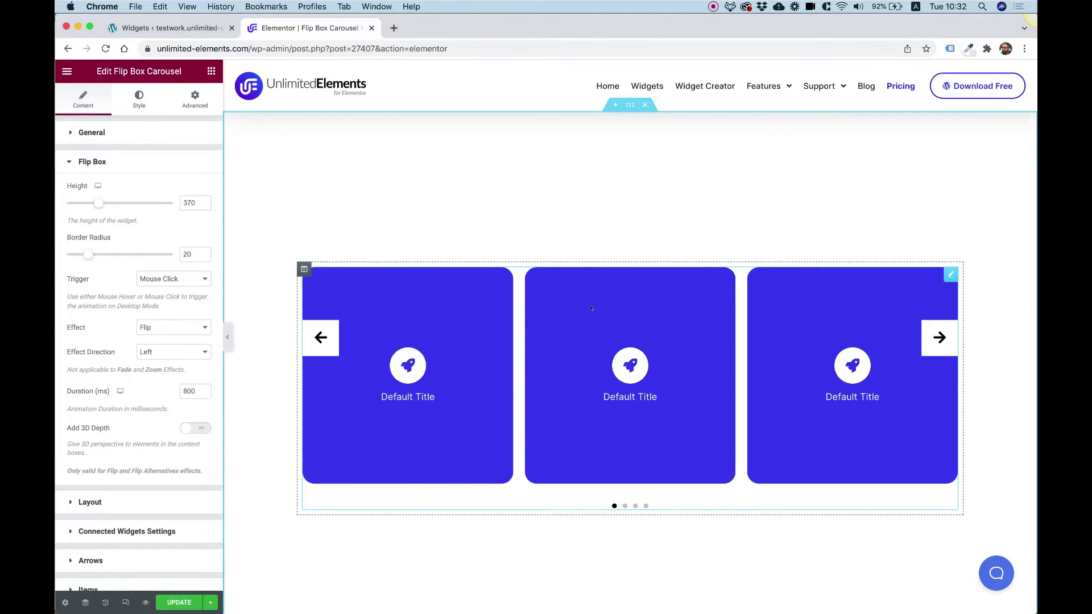
pyautogui.click(592, 308)
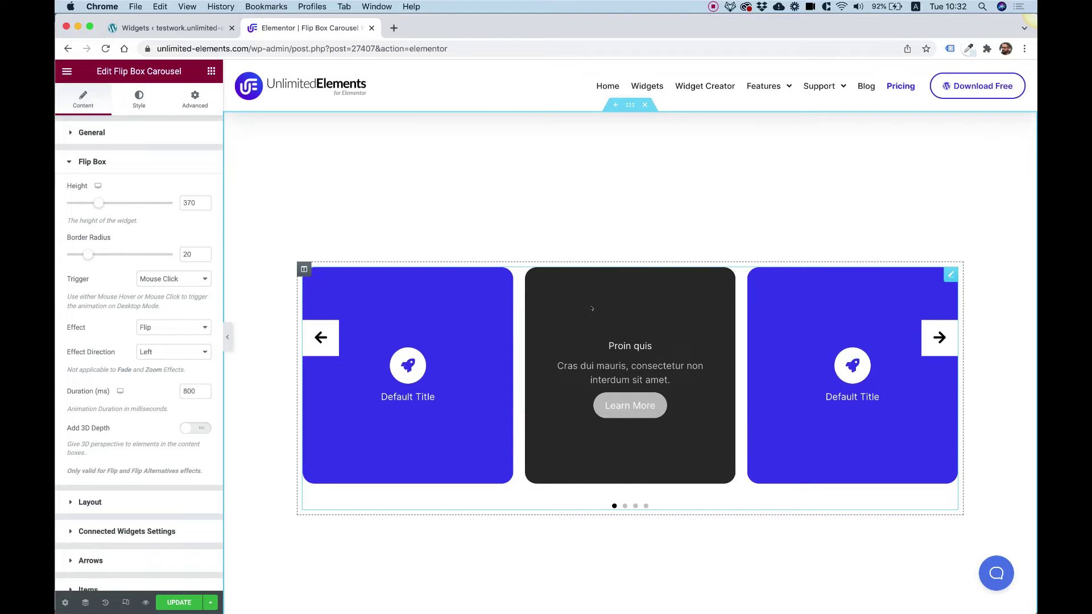
pyautogui.click(588, 356)
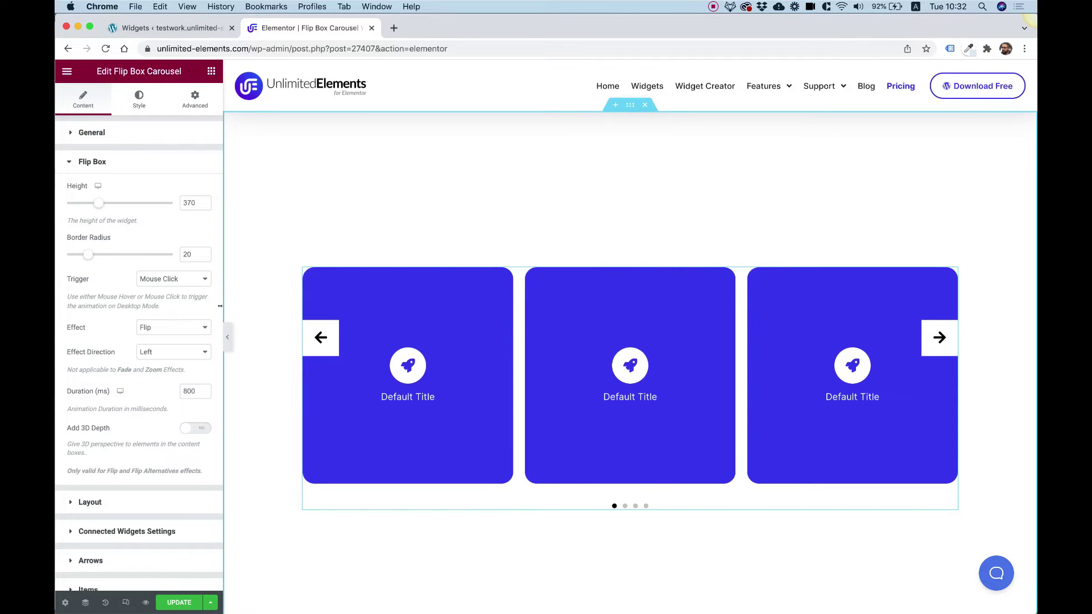
# Step: Set the flip trigger to Trigger Button, and flip the first card over and back to test it
pyautogui.click(166, 278)
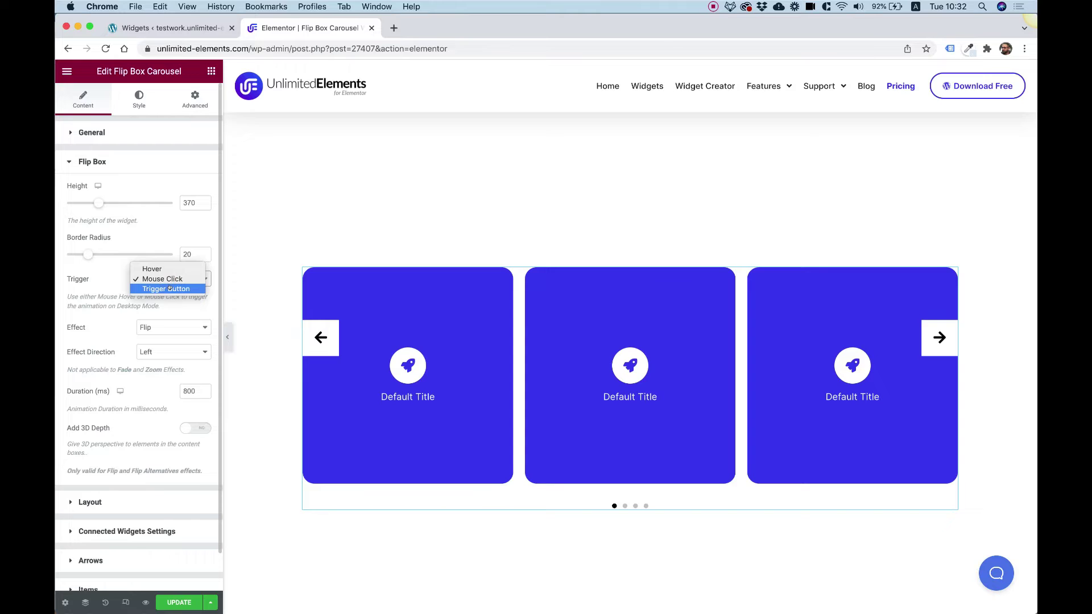
pyautogui.click(168, 289)
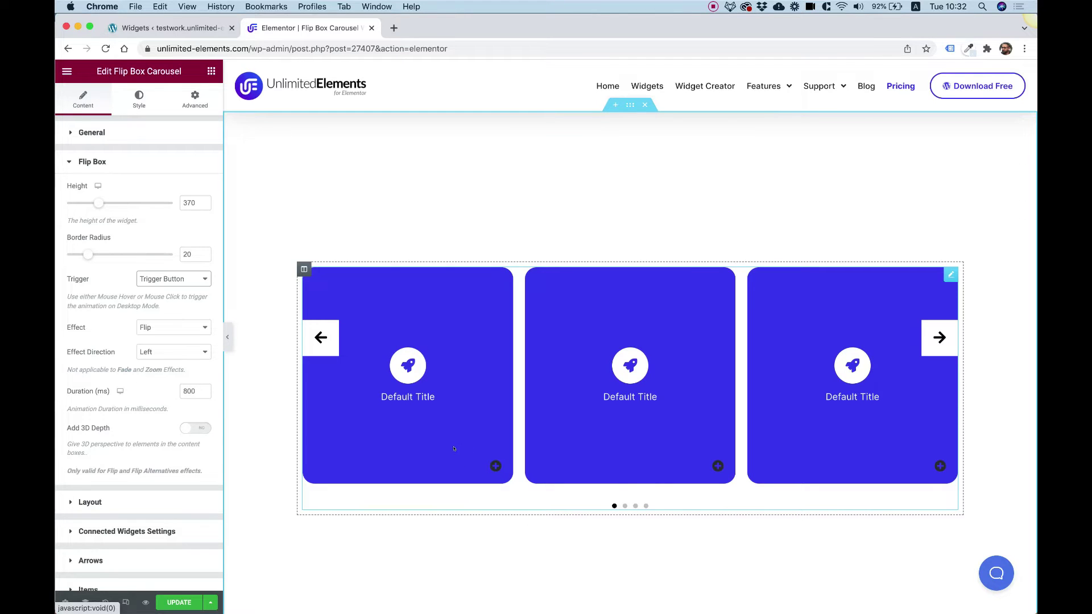
pyautogui.click(495, 467)
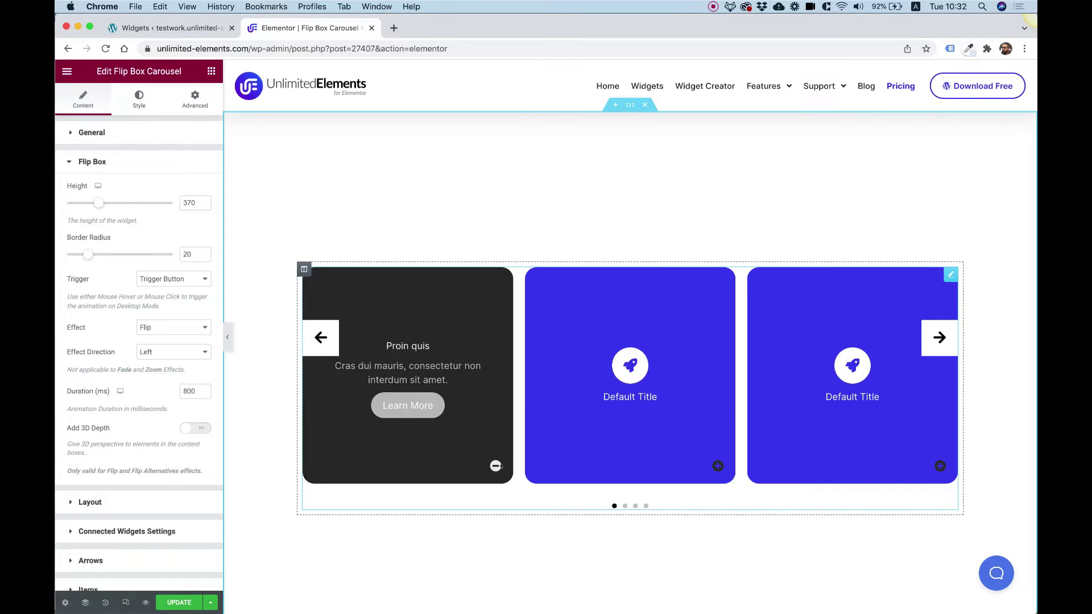
pyautogui.click(495, 466)
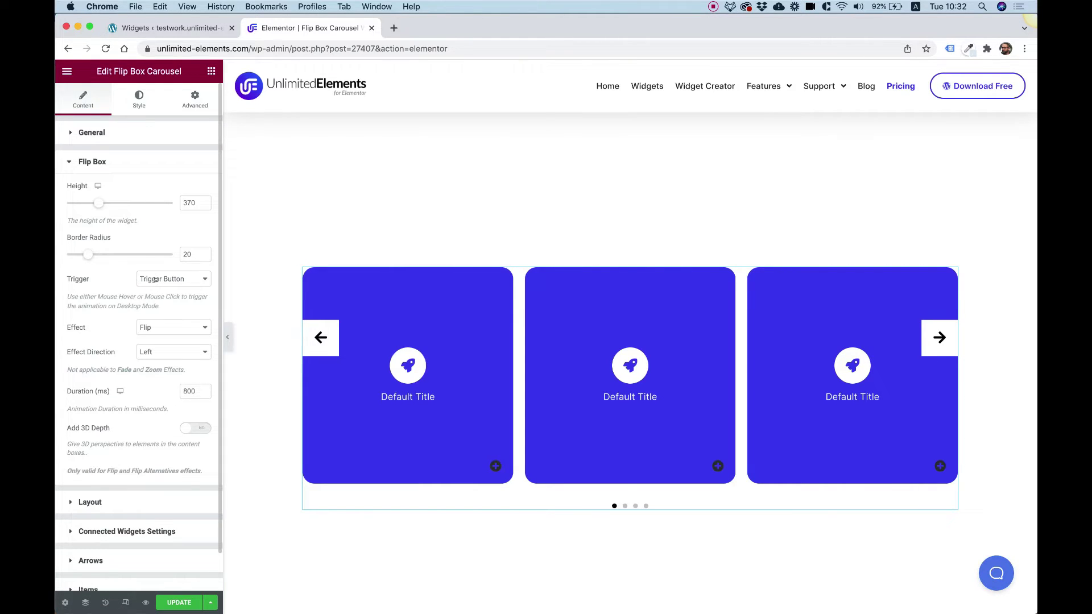
# Step: Turn off the back trigger button in the layout settings and test the first card's flip
pyautogui.click(87, 503)
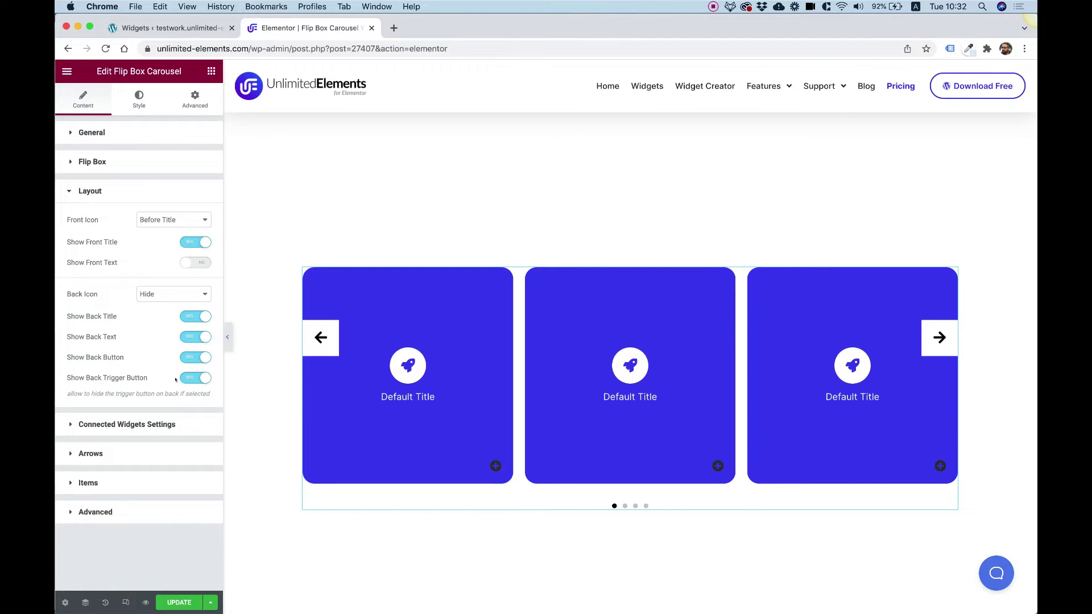
pyautogui.click(195, 377)
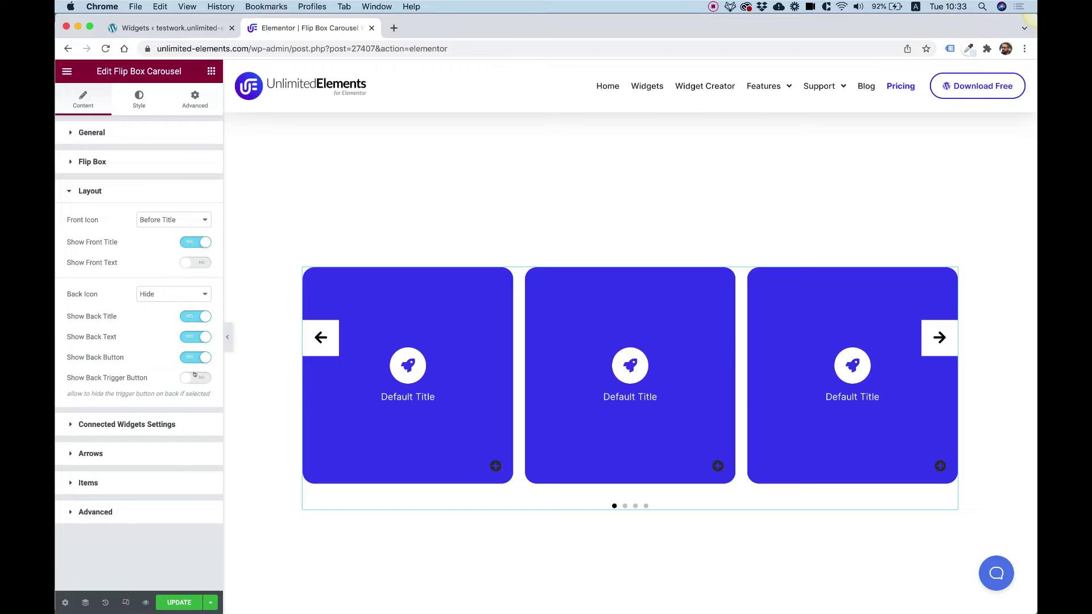
pyautogui.click(495, 466)
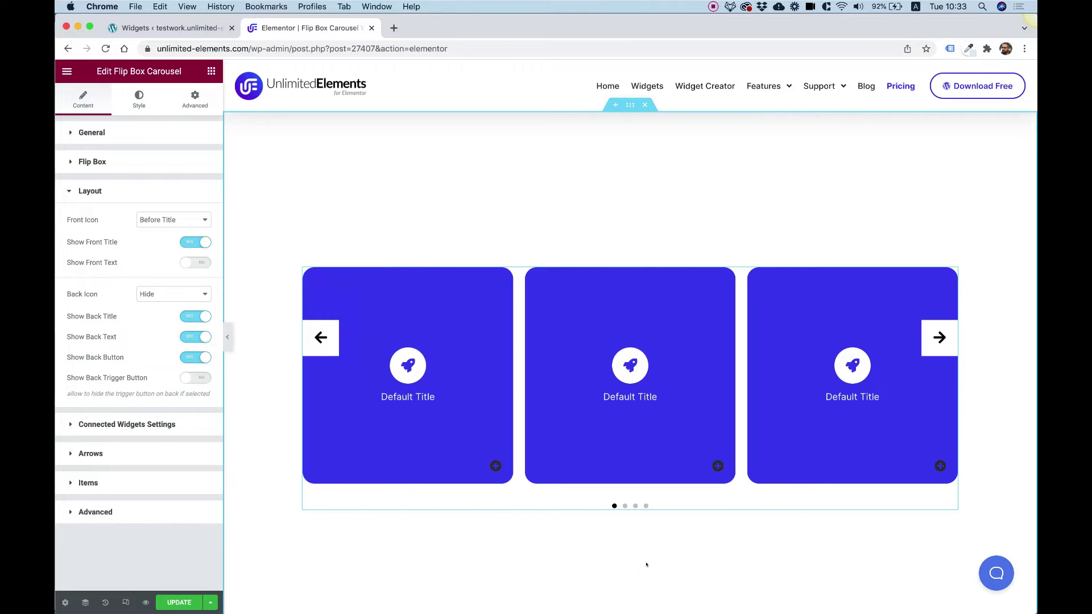
# Step: Turn off both dots navigation and arrow navigation for the carousel
pyautogui.click(95, 132)
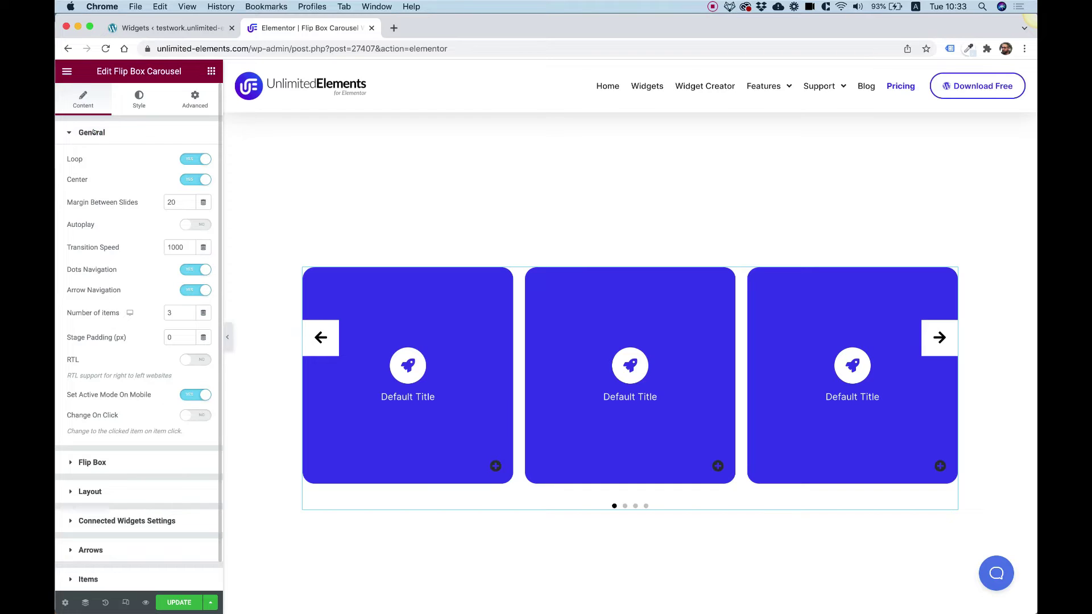
pyautogui.click(194, 269)
pyautogui.click(191, 291)
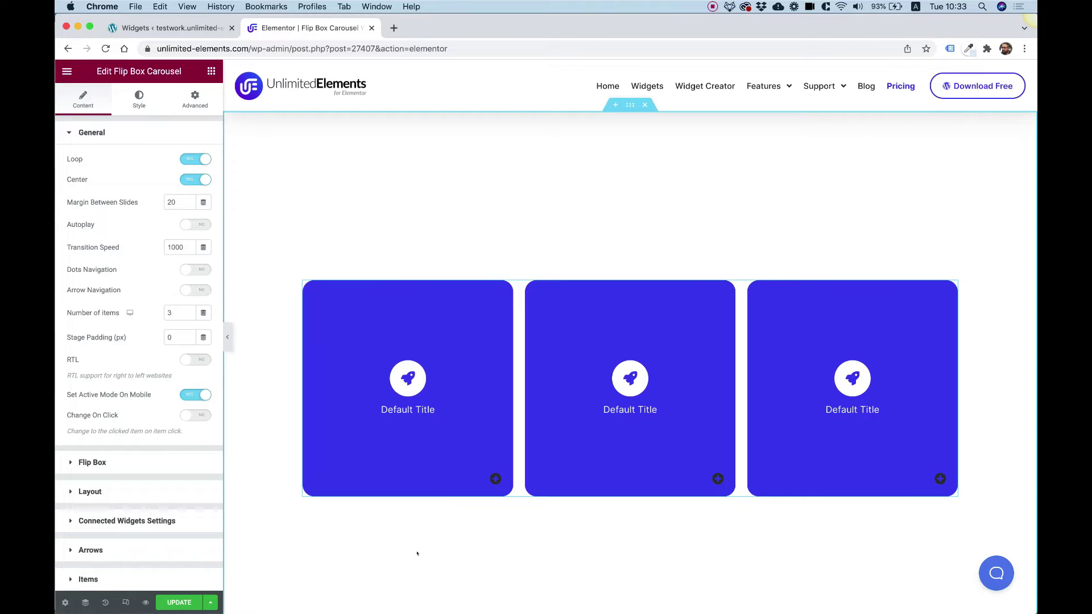
# Step: Give the first carousel item the parismdpi.svg front icon from the media library and the front title "Paris"
pyautogui.scroll(-1, 122, 372)
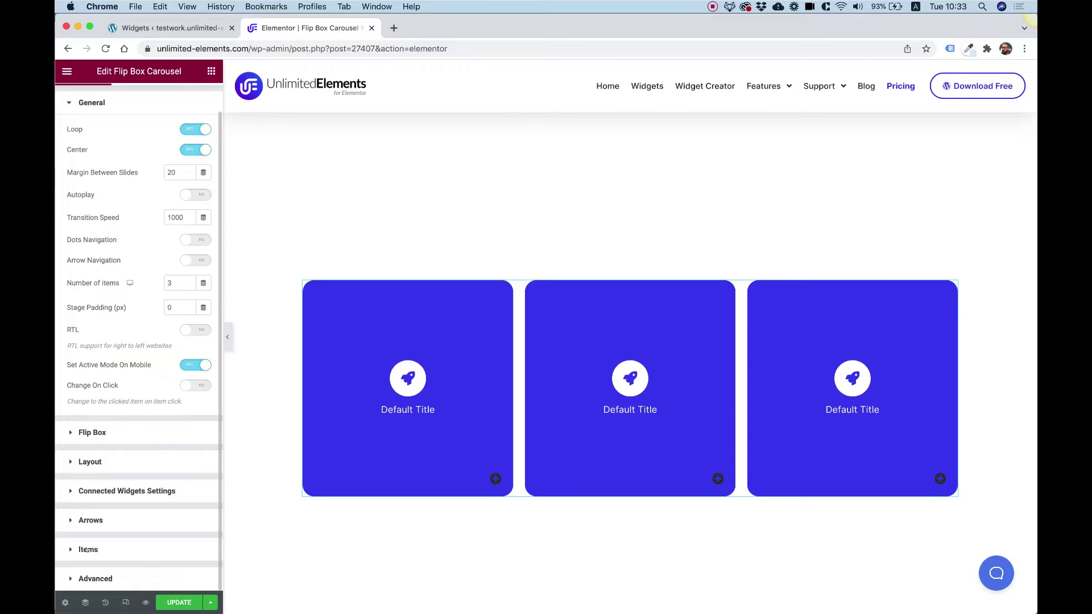
pyautogui.click(86, 550)
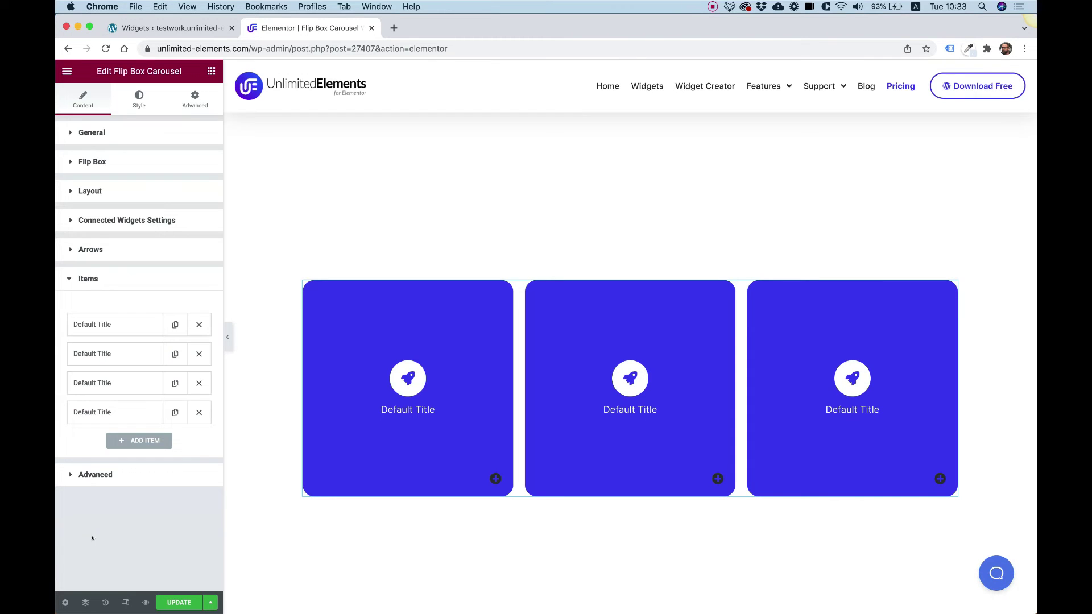
pyautogui.click(102, 324)
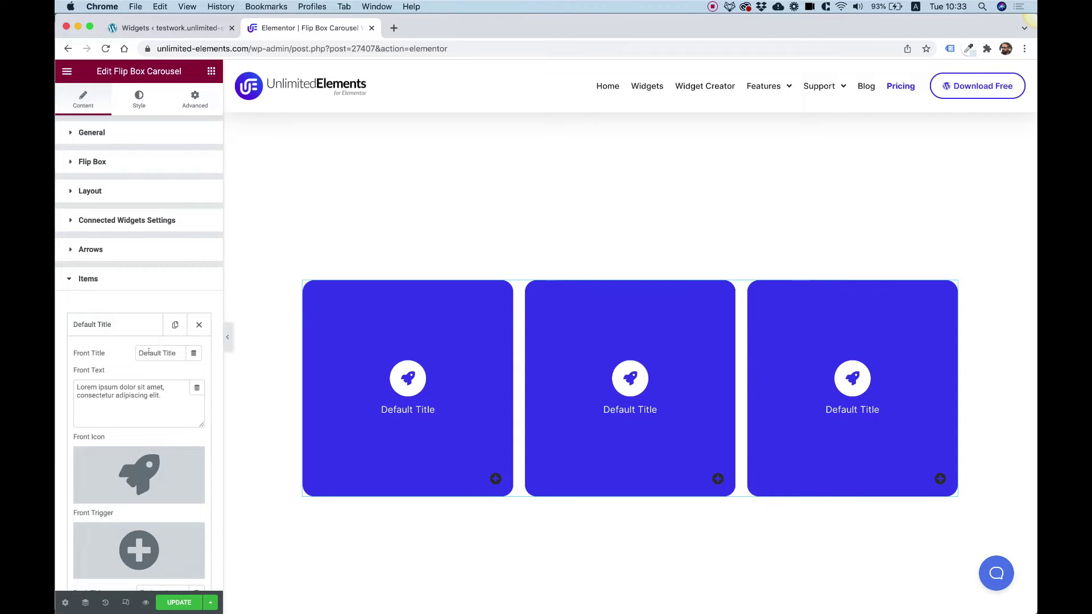
pyautogui.scroll(-2, 116, 330)
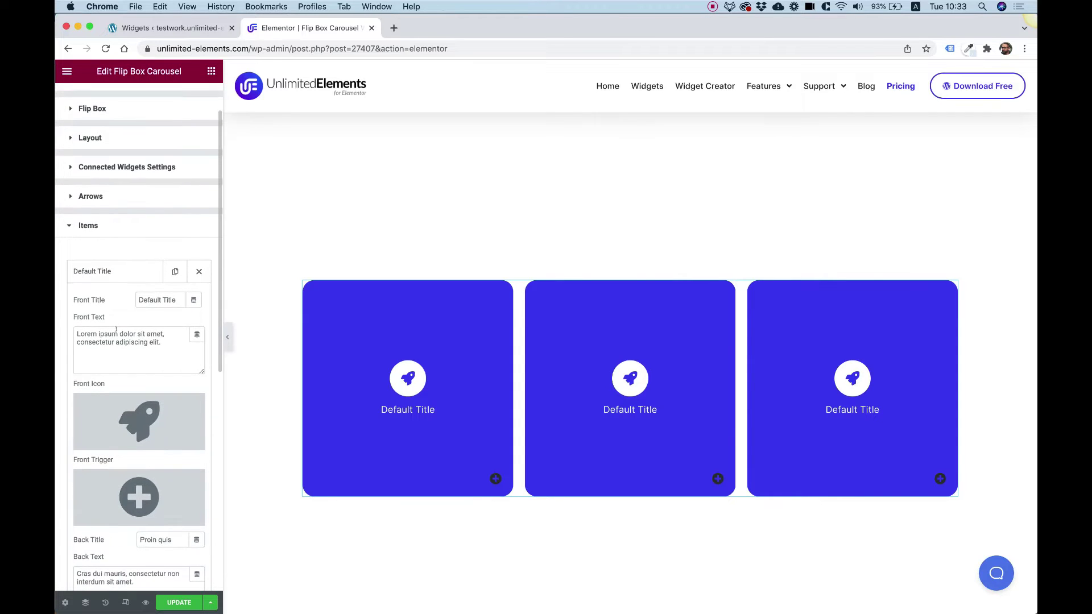
pyautogui.moveTo(160, 428)
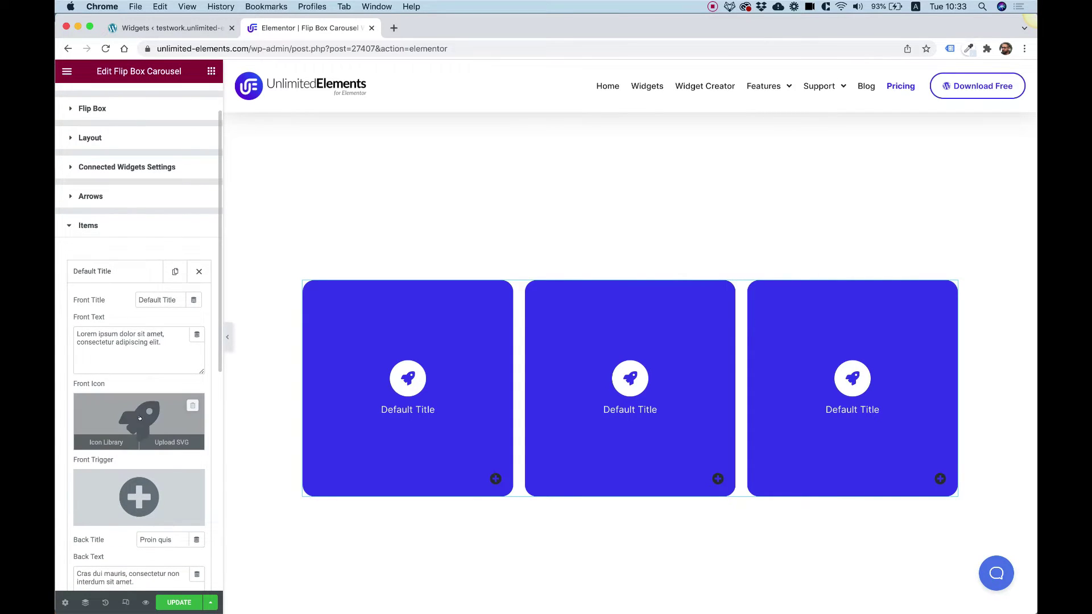
pyautogui.click(169, 440)
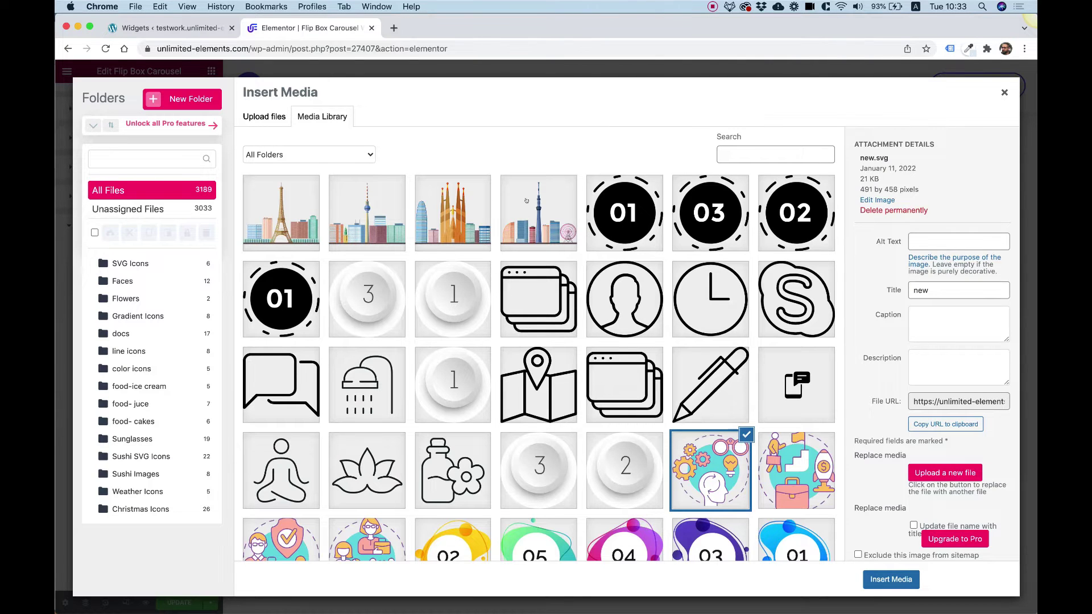
pyautogui.click(287, 202)
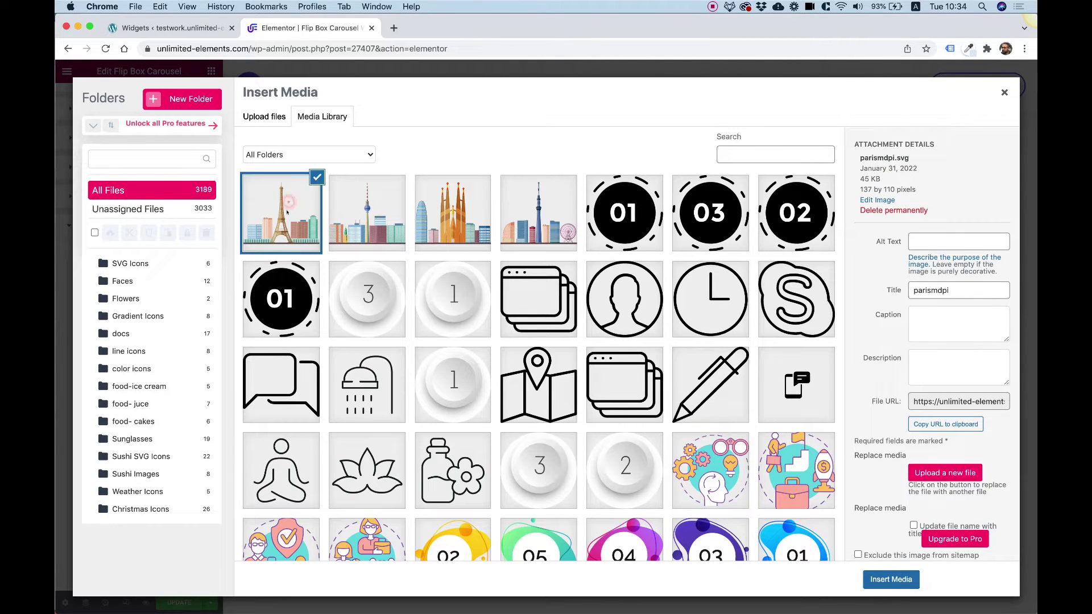
pyautogui.click(906, 588)
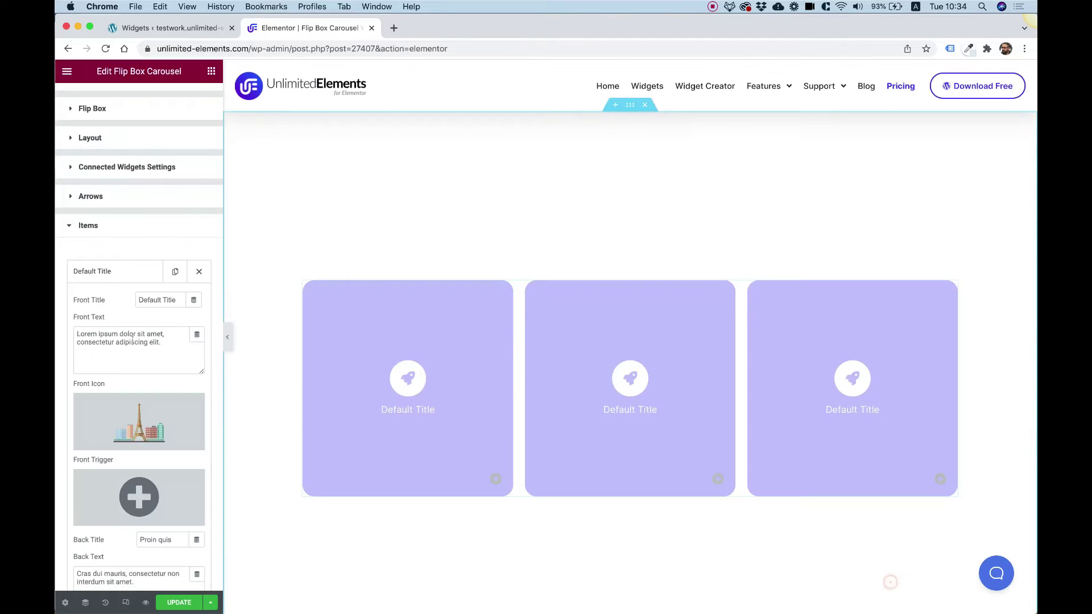
pyautogui.tripleClick(168, 300)
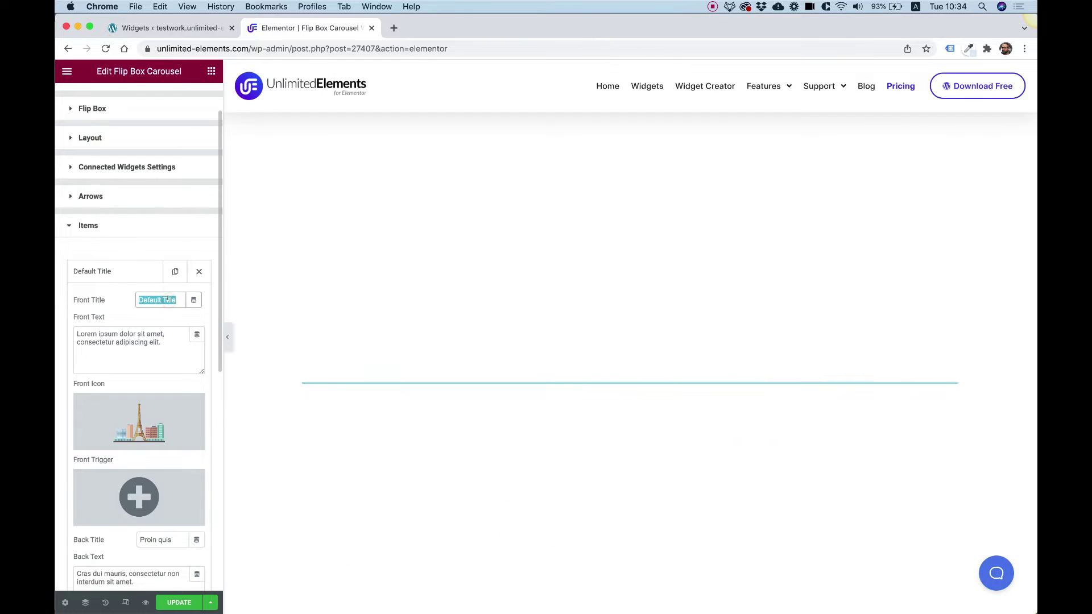
pyautogui.write('Paris')
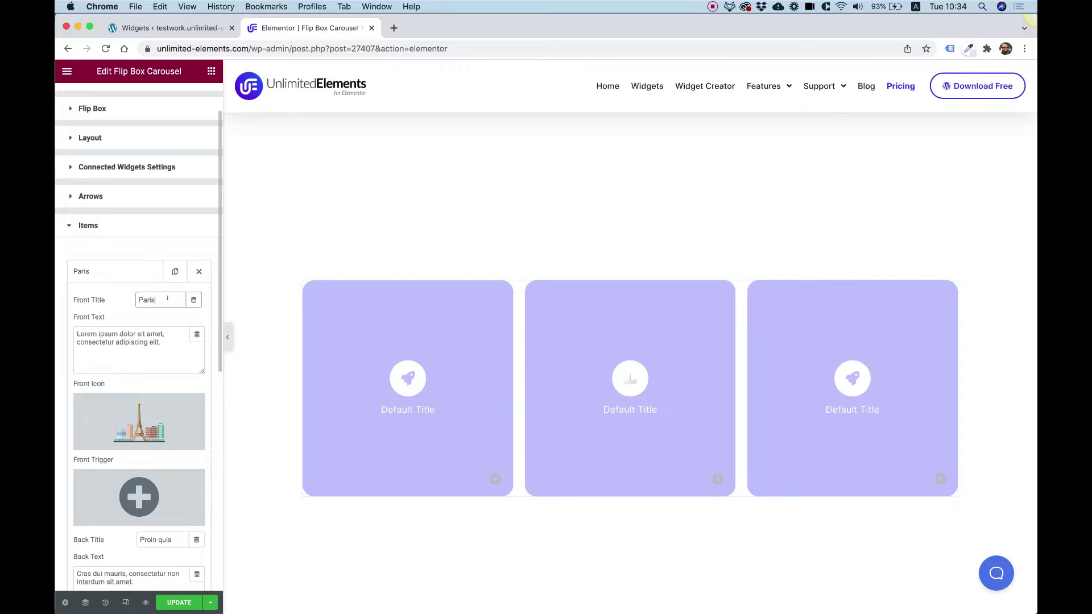
# Step: Copy the first item's front title "Paris" into its back title, and flip the Paris card to check its back
pyautogui.scroll(-3, 153, 313)
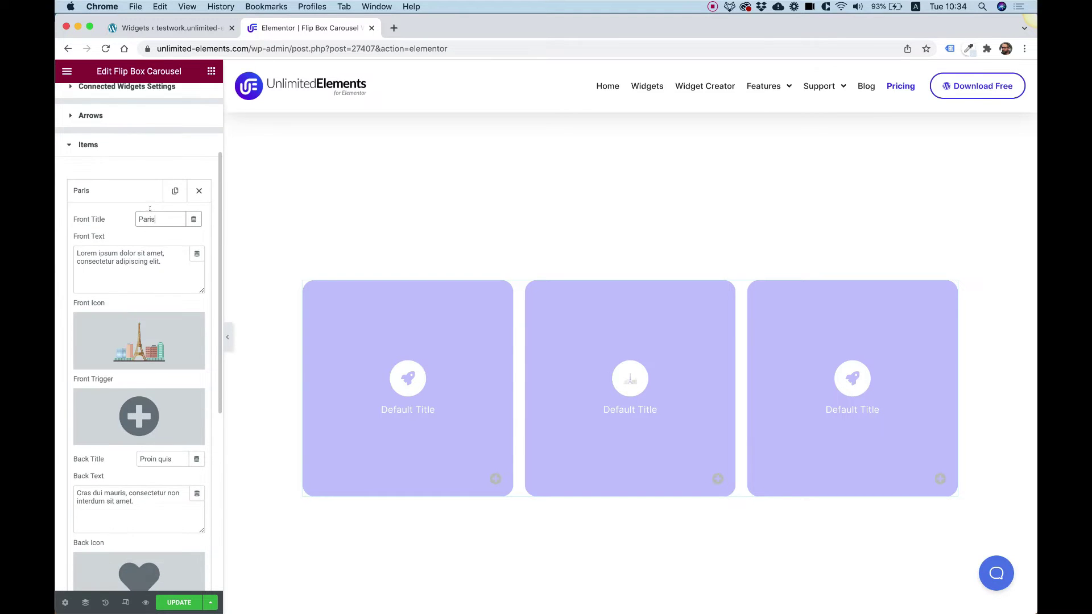
pyautogui.doubleClick(149, 216)
pyautogui.press('super+c')
pyautogui.tripleClick(158, 459)
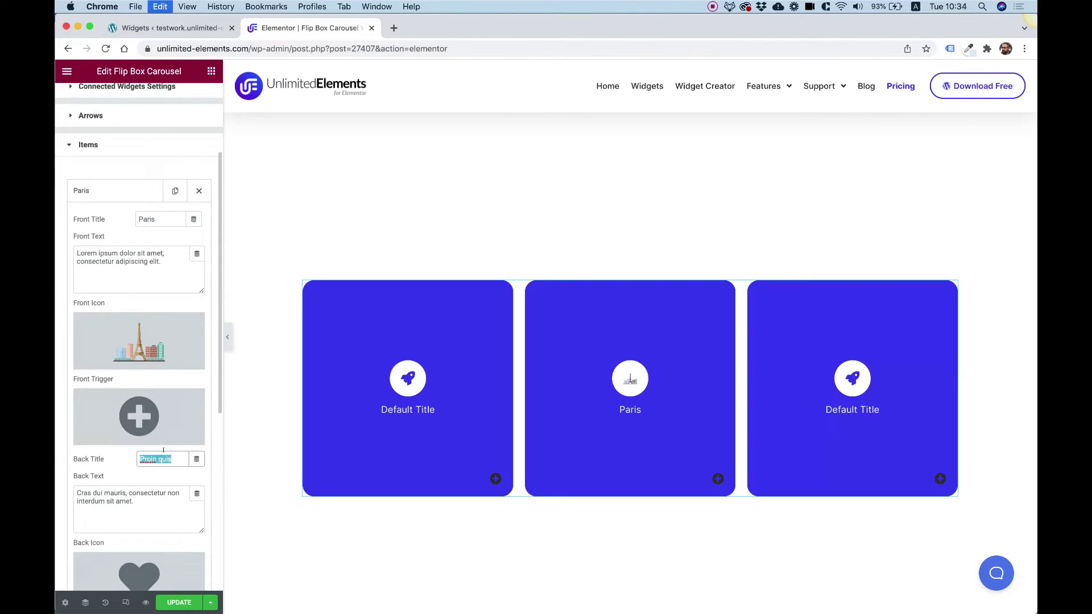
pyautogui.press('super+v')
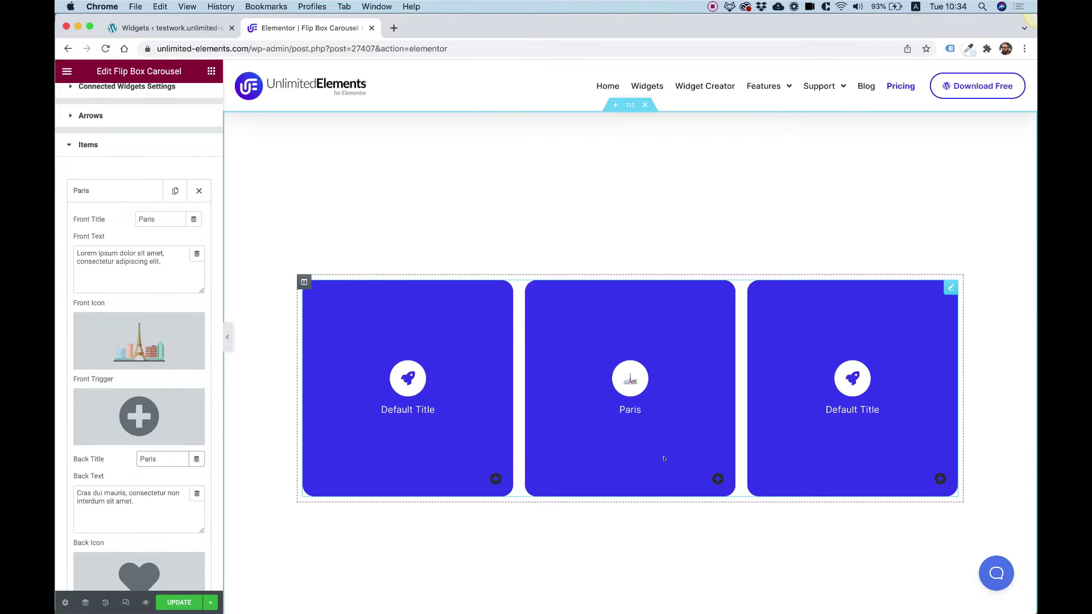
pyautogui.click(718, 477)
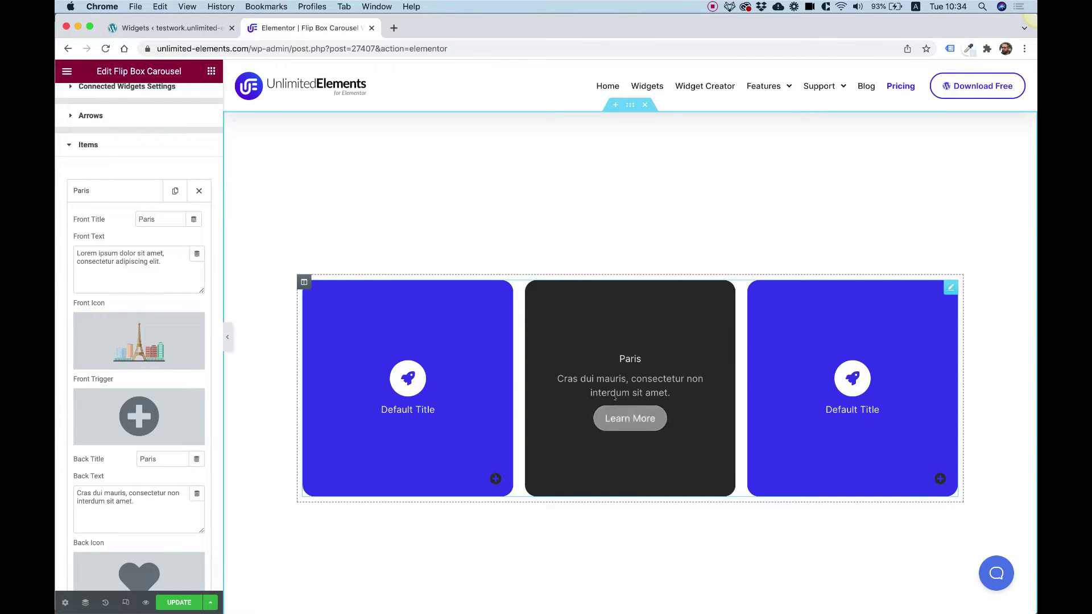
pyautogui.click(91, 196)
# Step: Give the second carousel item the berlinmdpi.svg front icon from the media library
pyautogui.click(96, 220)
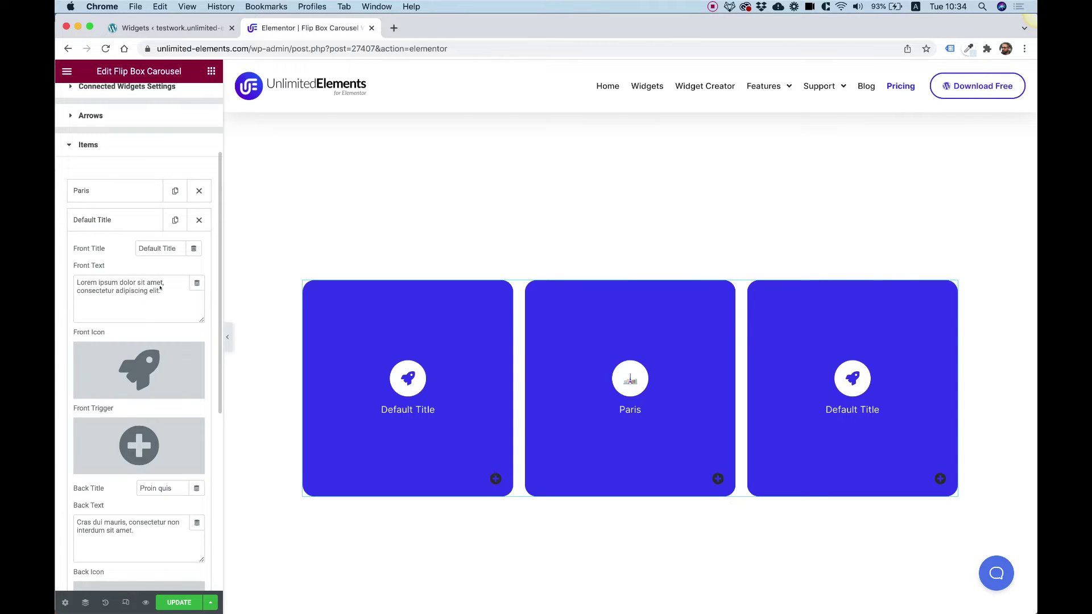
pyautogui.click(177, 390)
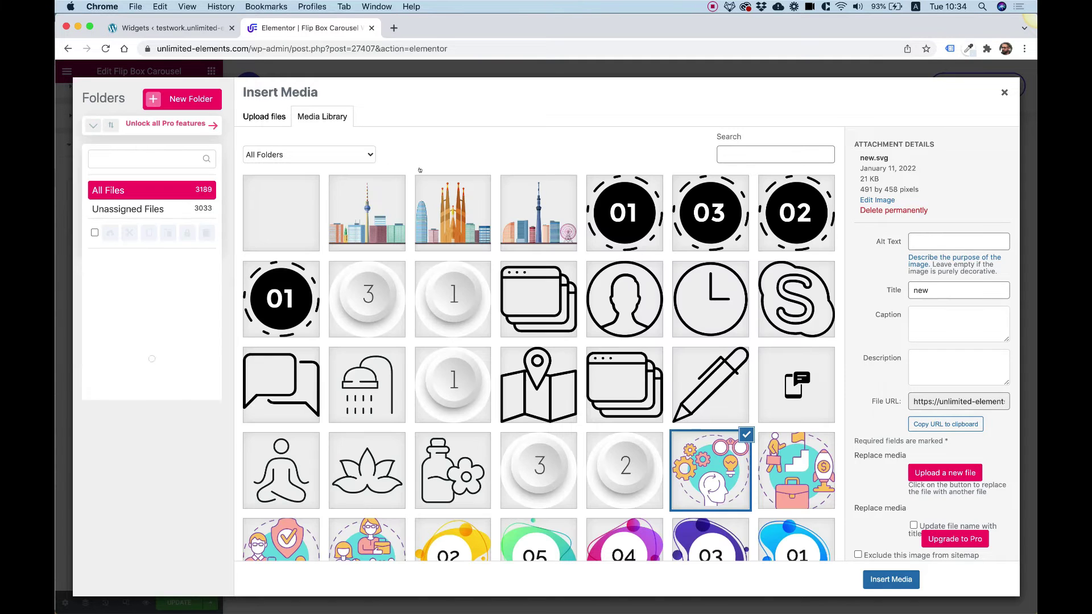
pyautogui.click(364, 209)
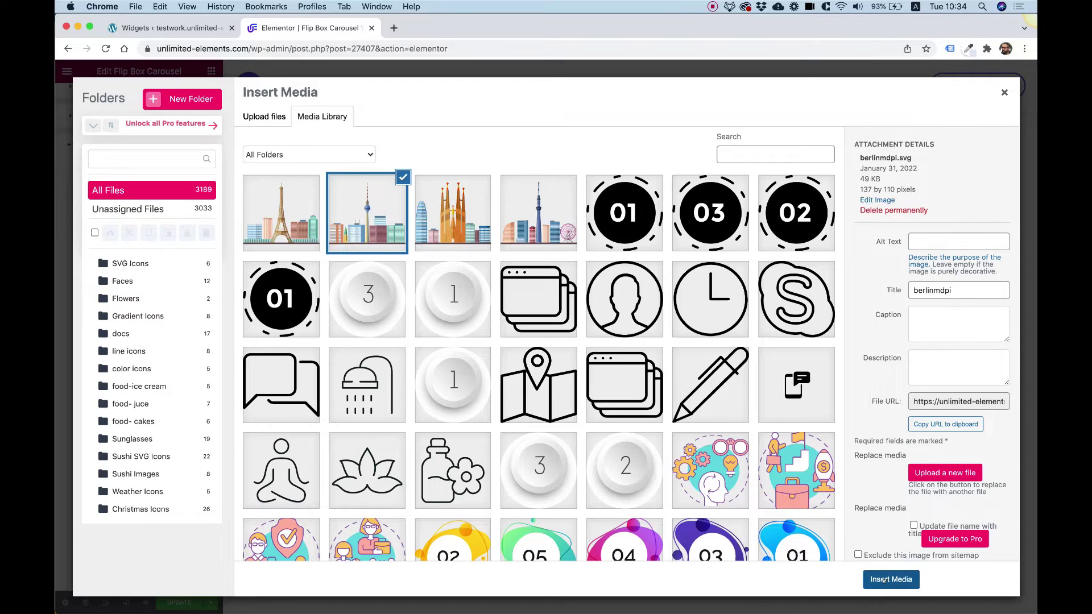
pyautogui.click(891, 579)
# Step: Set both the front title and the back title of the second carousel item to "Berlin"
pyautogui.tripleClick(165, 250)
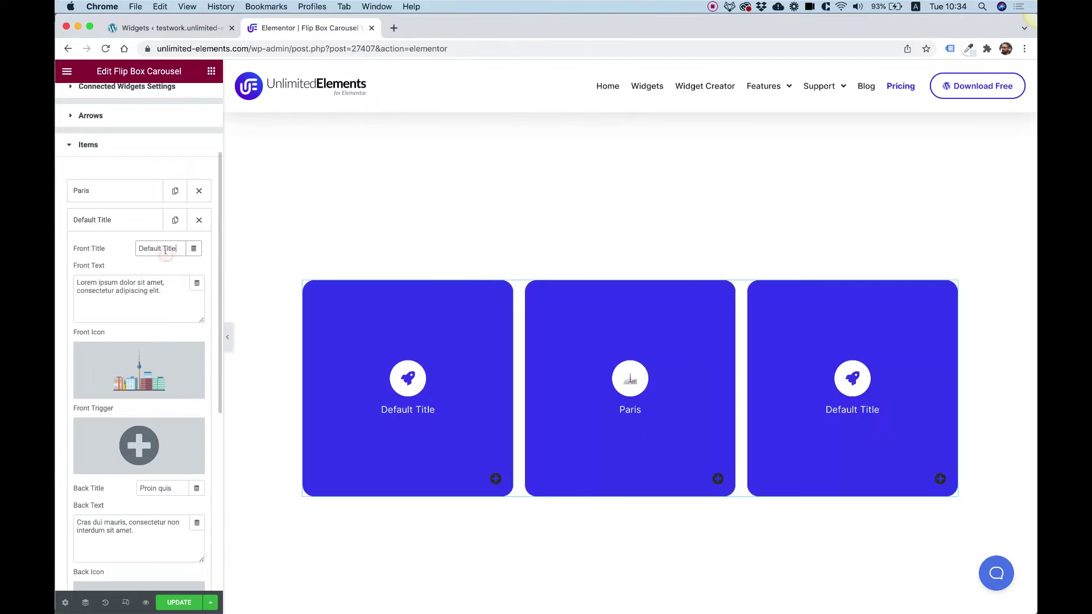
pyautogui.write('Berlin')
pyautogui.press('super+a')
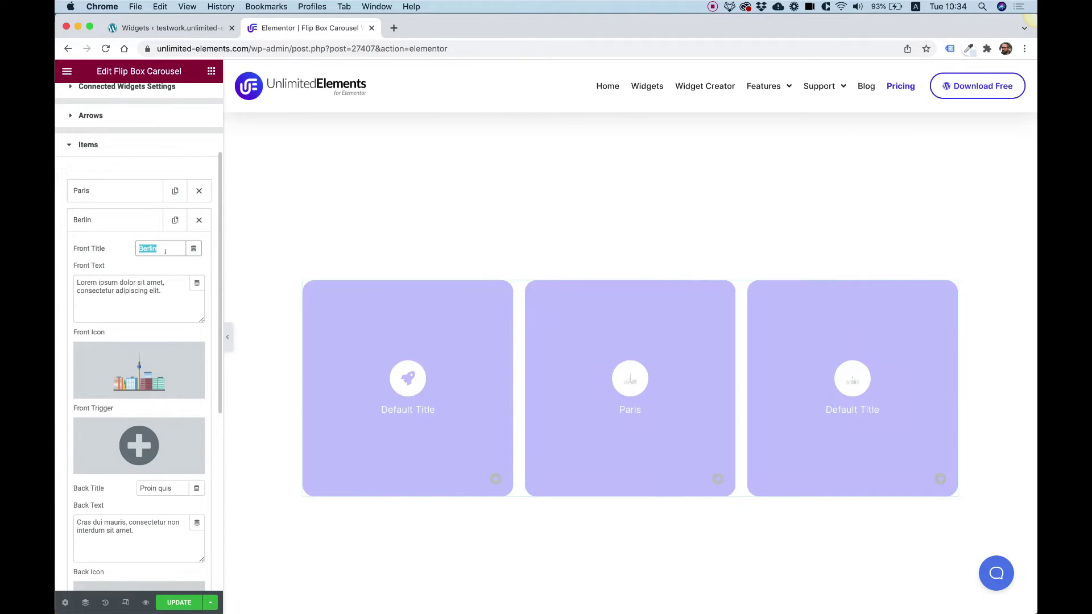
pyautogui.tripleClick(163, 489)
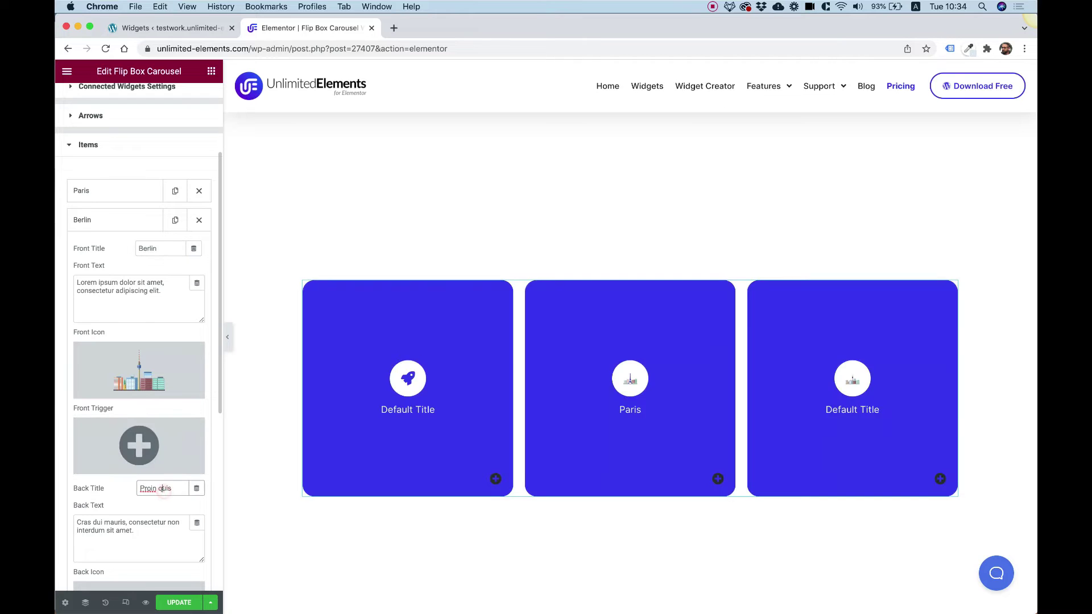
pyautogui.press('super+v')
pyautogui.click(109, 221)
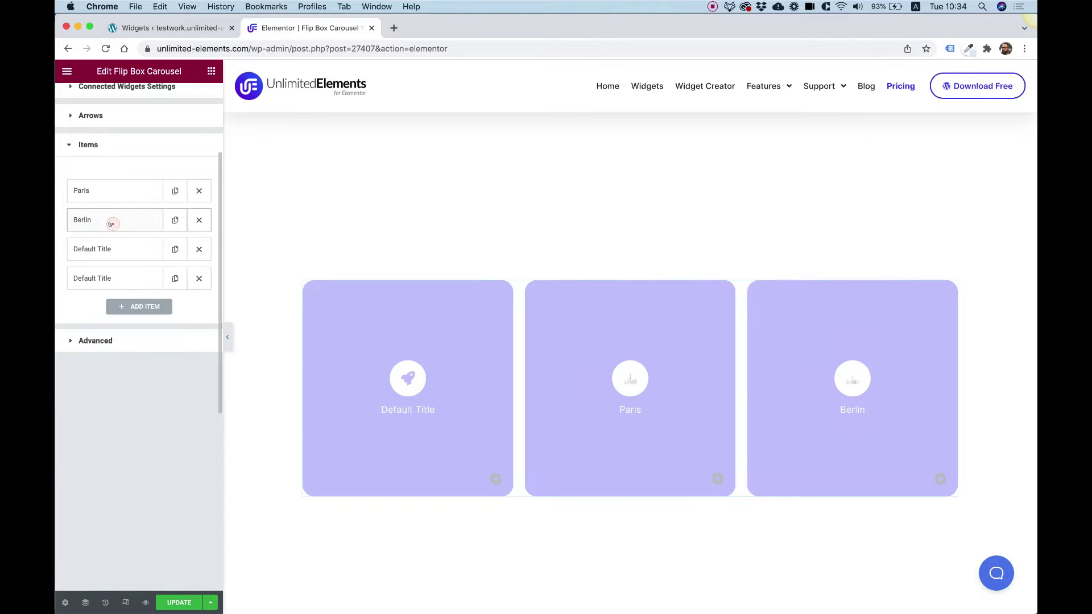
# Step: Give the third carousel item the barcelonamdpi.svg front icon from the media library
pyautogui.click(110, 249)
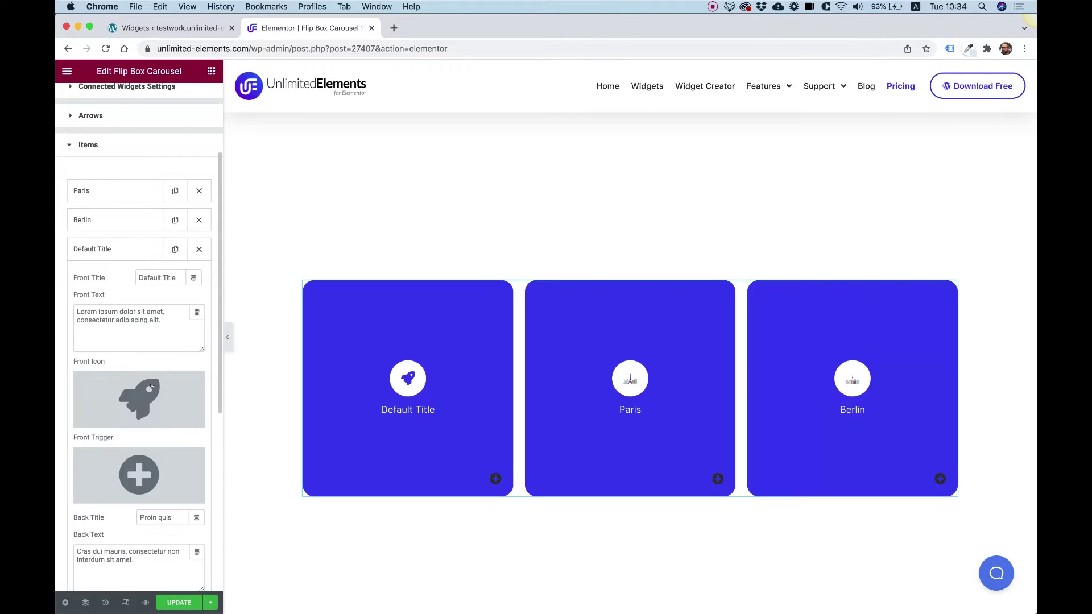
pyautogui.click(167, 420)
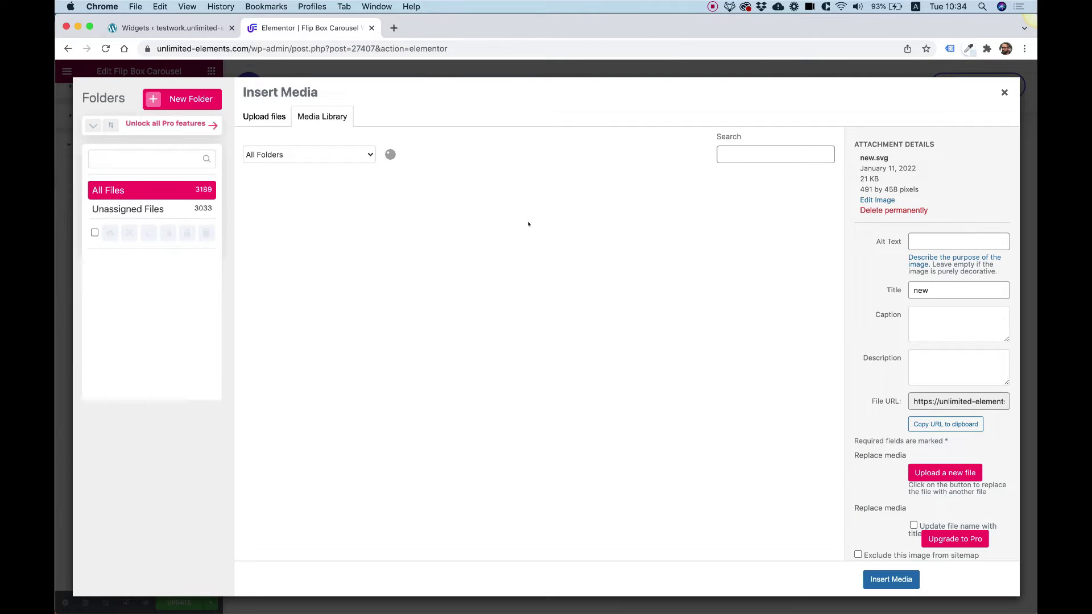
pyautogui.click(452, 219)
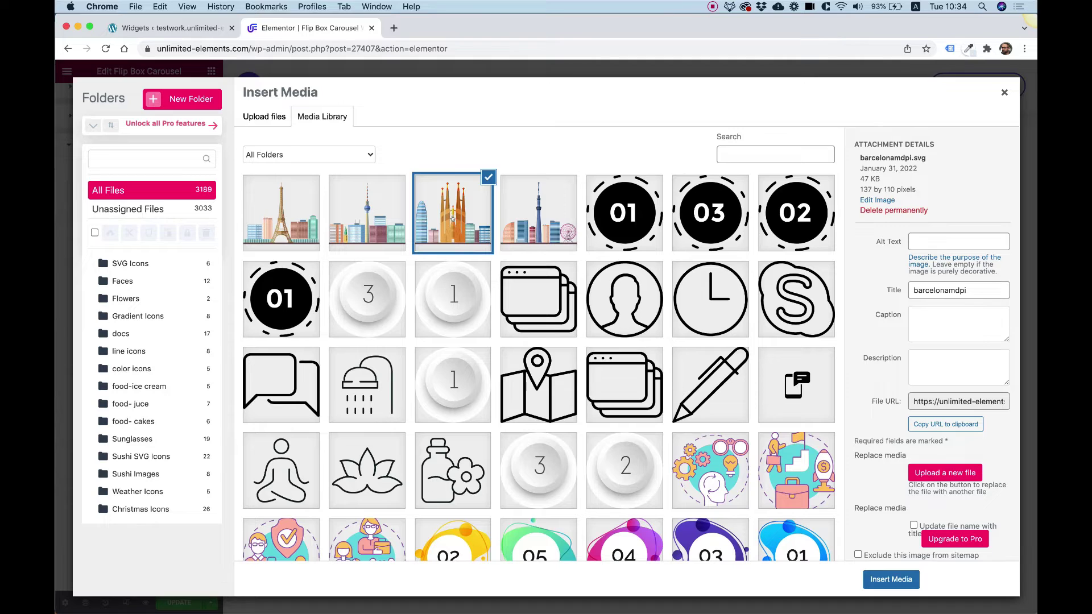
pyautogui.click(890, 579)
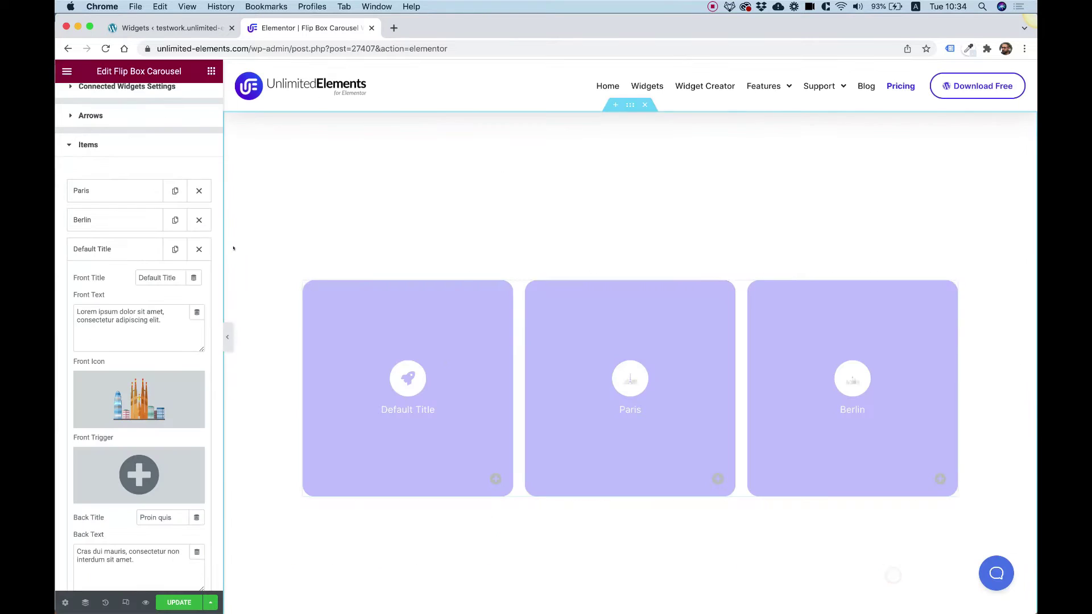
# Step: Set both the front title and the back title of the third carousel item to "Barcelona"
pyautogui.tripleClick(151, 279)
pyautogui.write('B')
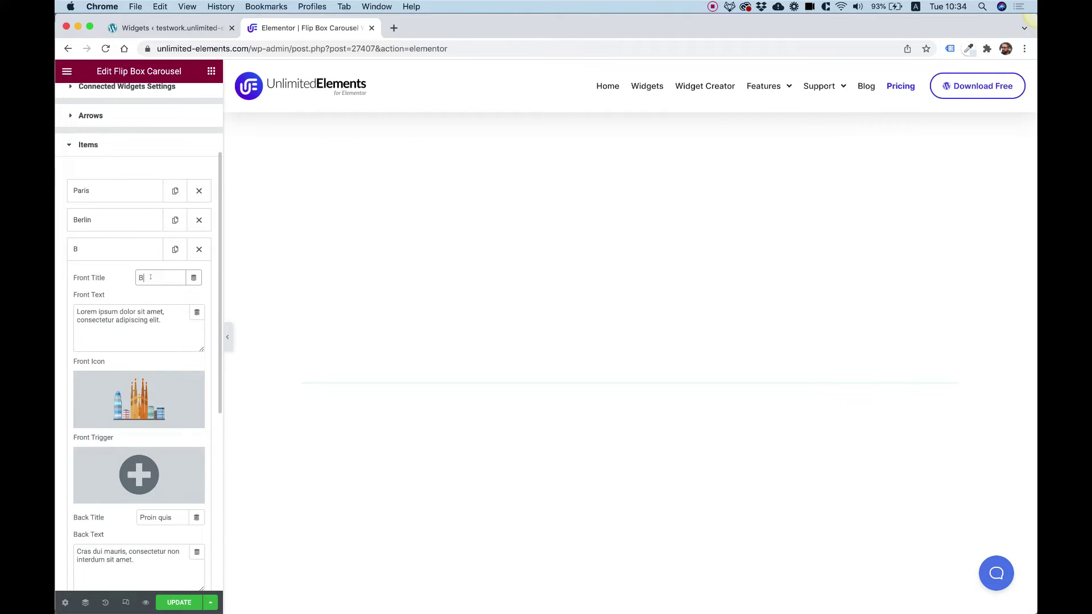
pyautogui.write('arce')
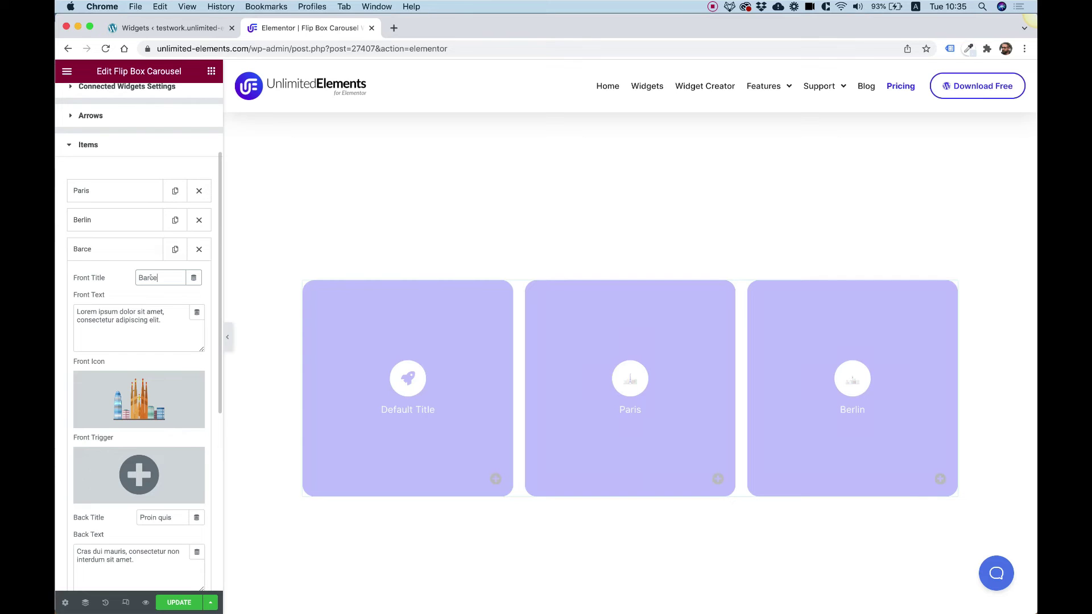
pyautogui.write('lona')
pyautogui.doubleClick(151, 277)
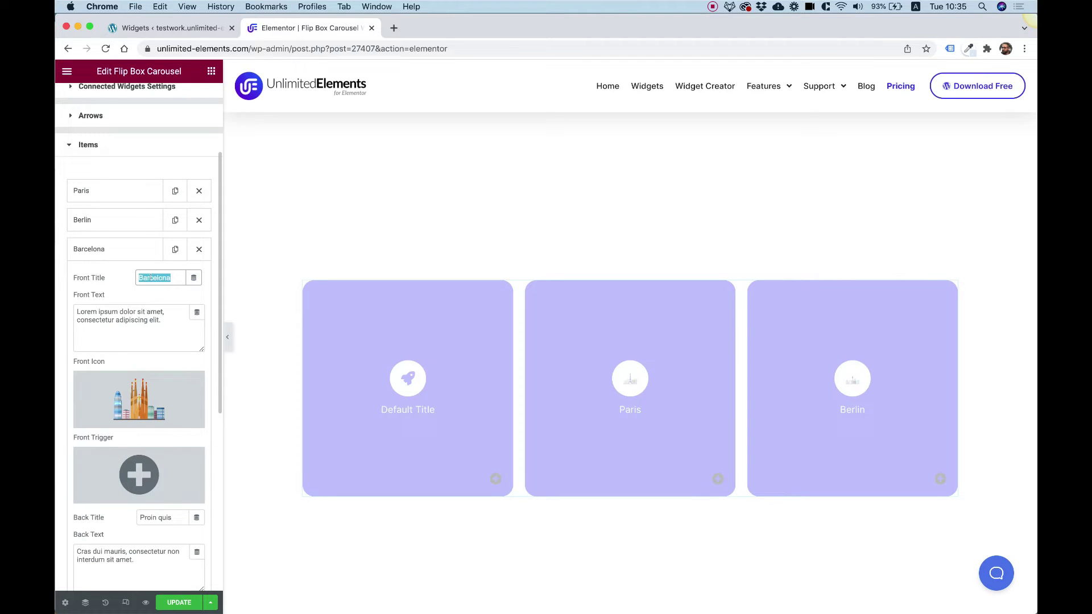
pyautogui.press('super+c')
pyautogui.tripleClick(167, 517)
pyautogui.press('super+v')
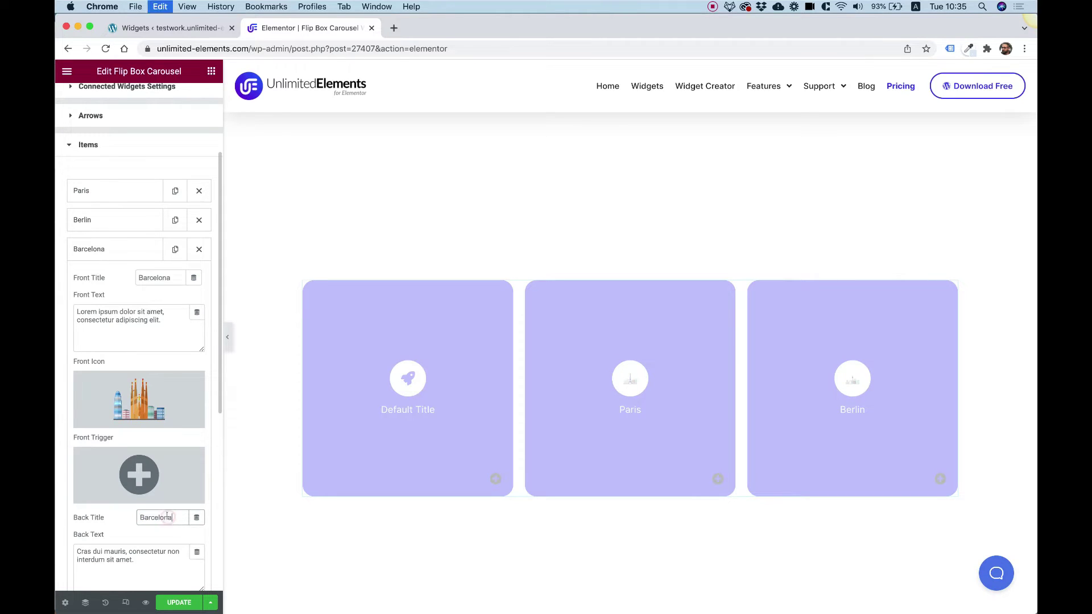
pyautogui.click(91, 254)
# Step: Give the fourth carousel item the skyline front icon with the tower and Ferris wheel, and open its front title for editing
pyautogui.click(135, 278)
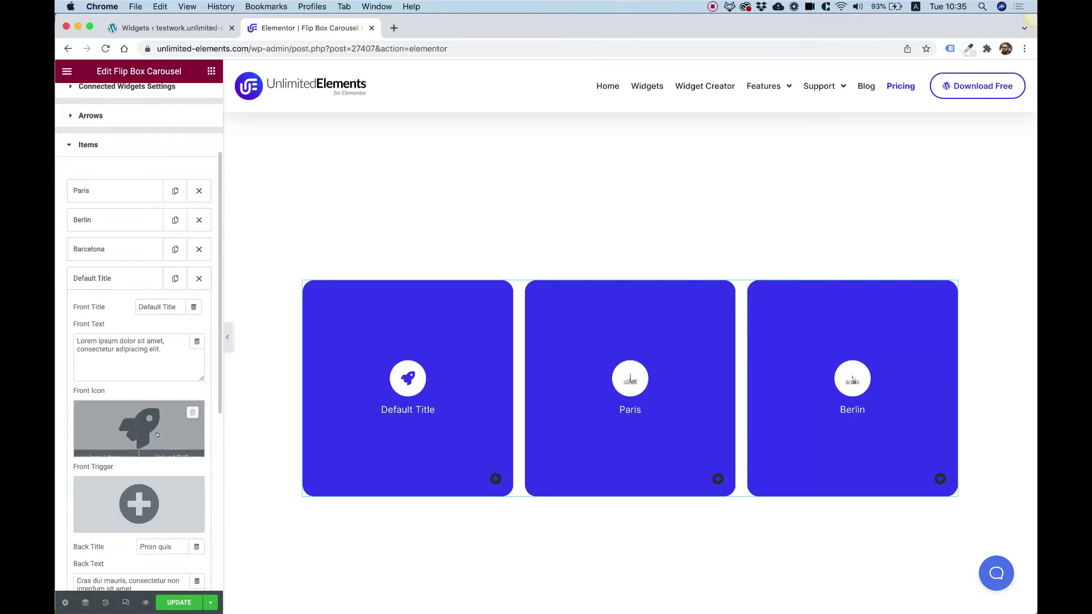
pyautogui.click(164, 449)
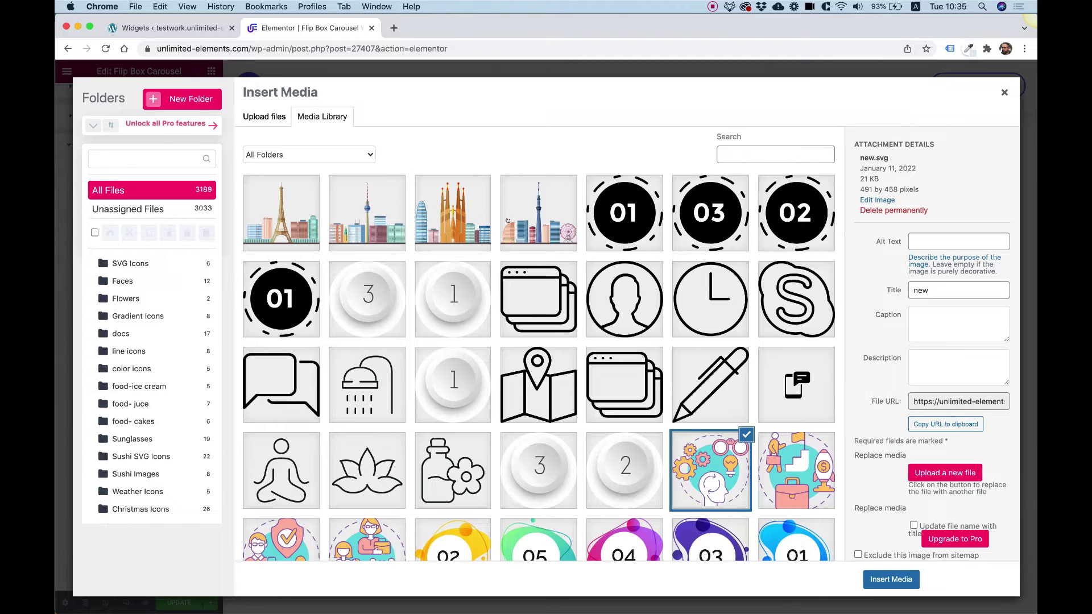
pyautogui.click(508, 220)
pyautogui.click(885, 576)
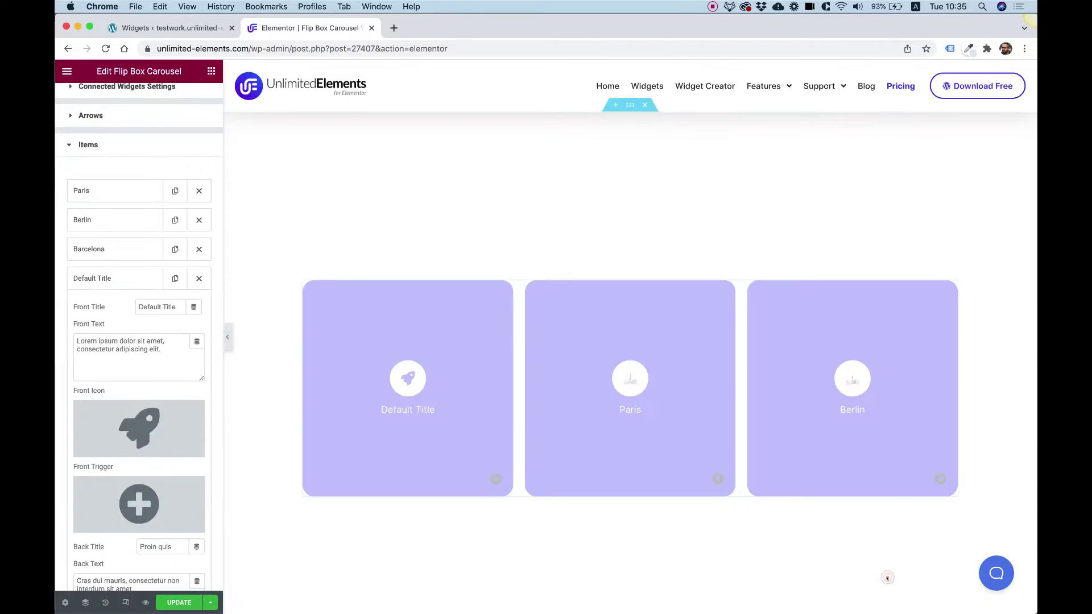
pyautogui.doubleClick(159, 303)
pyautogui.tripleClick(159, 302)
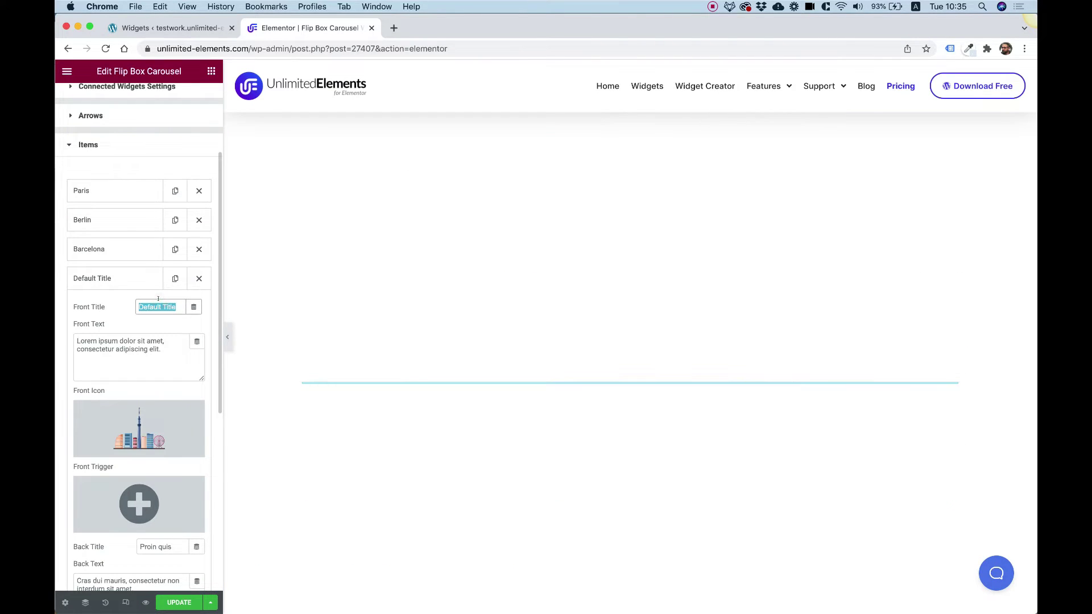
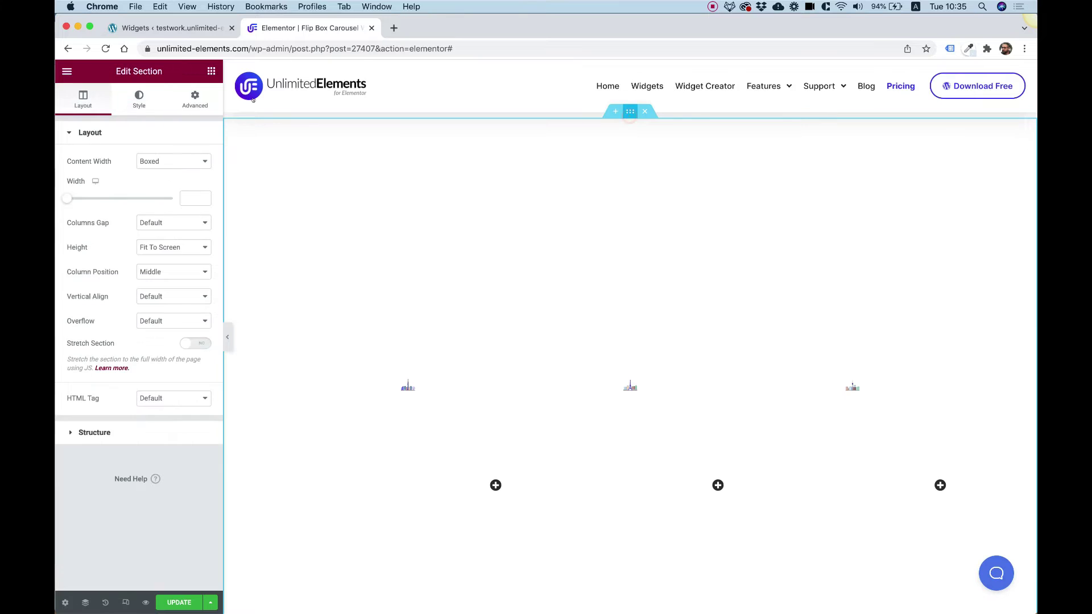
# Step: Give the section a classic background with the color black, #000000
pyautogui.click(138, 99)
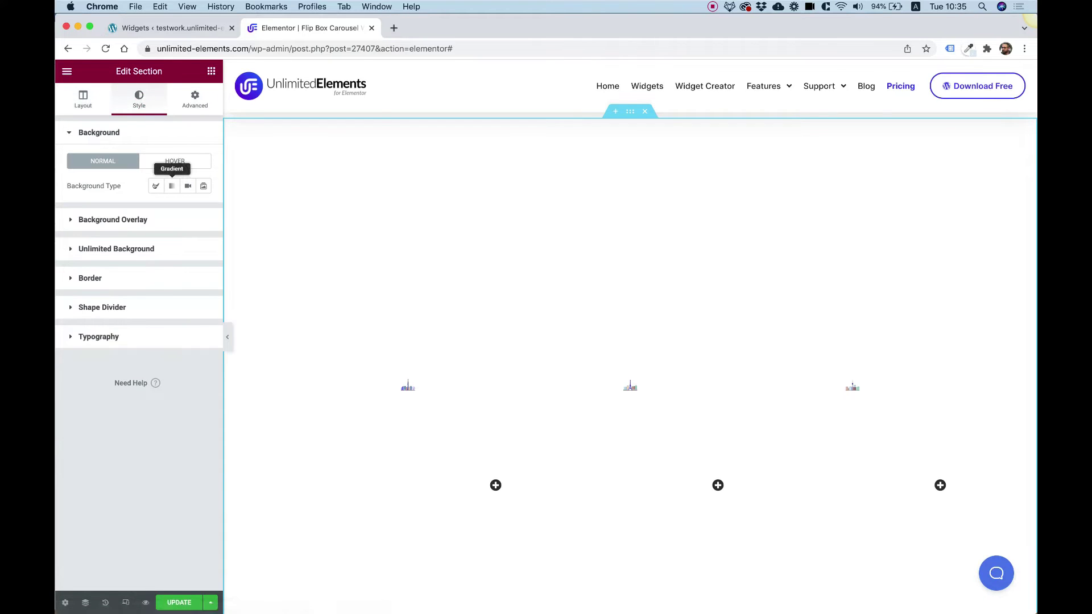
pyautogui.click(156, 186)
pyautogui.click(203, 210)
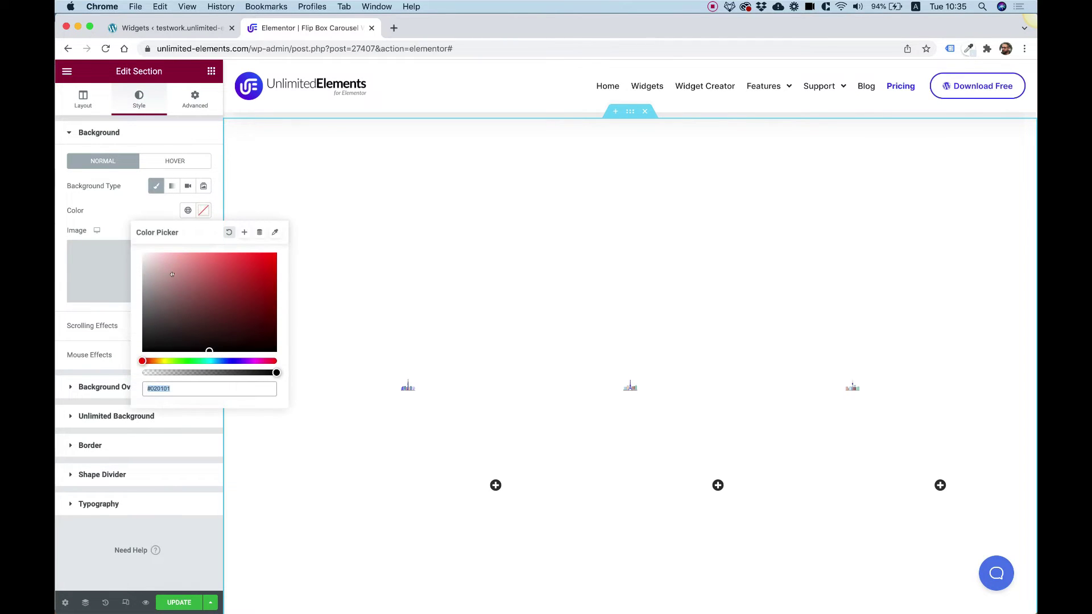
pyautogui.moveTo(180, 251); pyautogui.dragTo(121, 363)
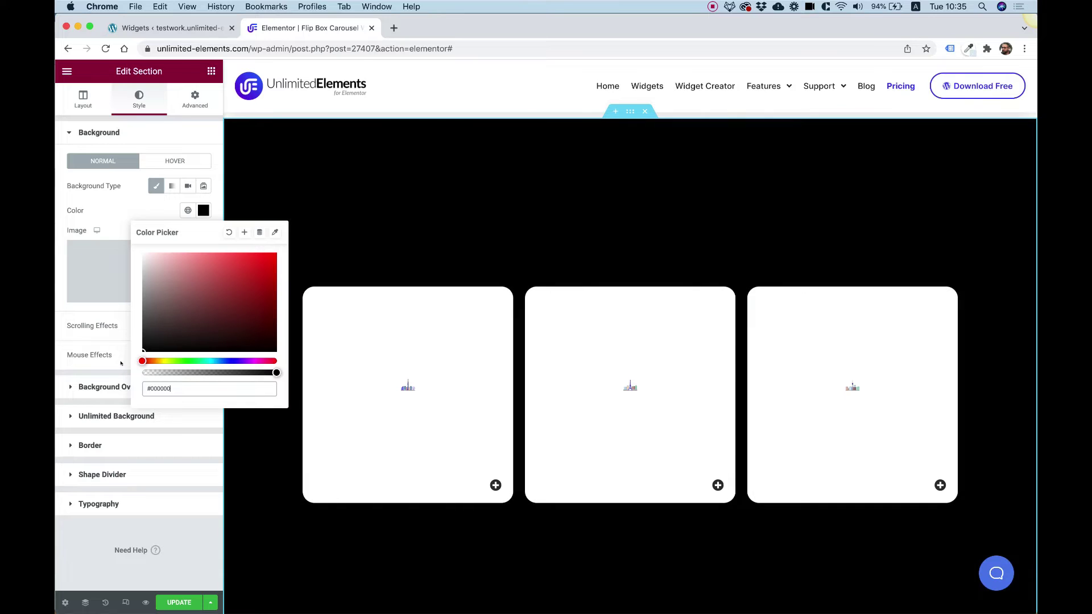
pyautogui.click(72, 353)
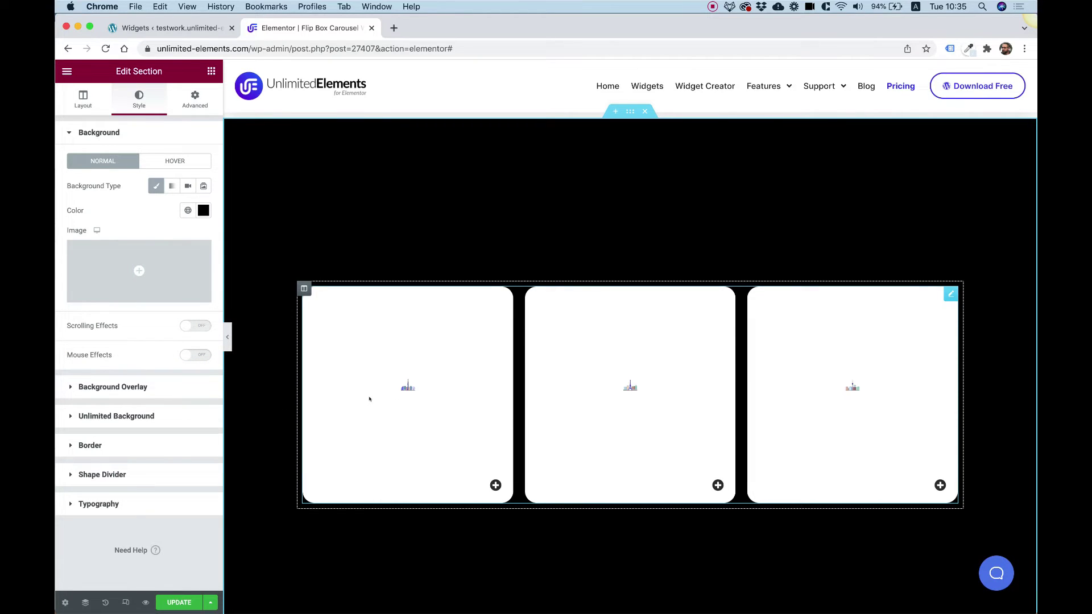
# Step: Set the carousel's front icon size and icon wrapper size to 200, and flip the first card over and back
pyautogui.click(505, 367)
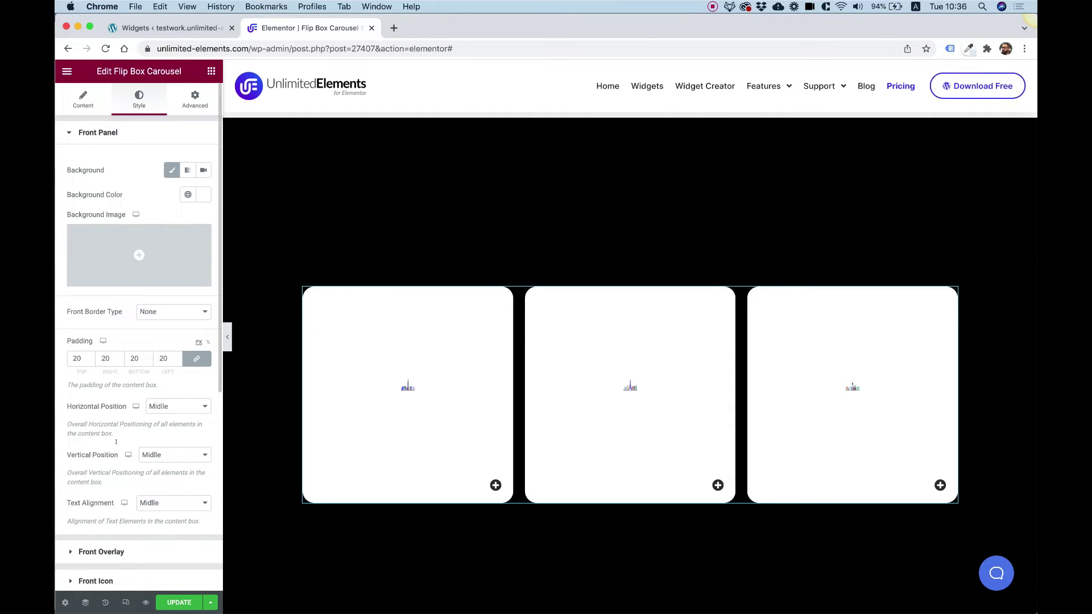
pyautogui.scroll(-4, 114, 444)
pyautogui.scroll(-1, 114, 445)
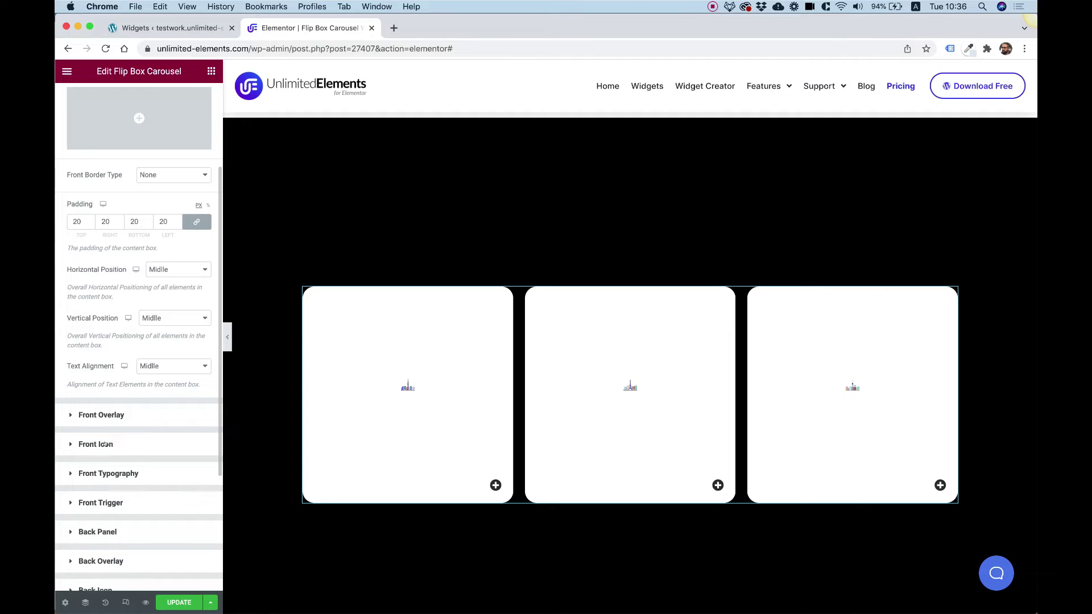
pyautogui.click(95, 444)
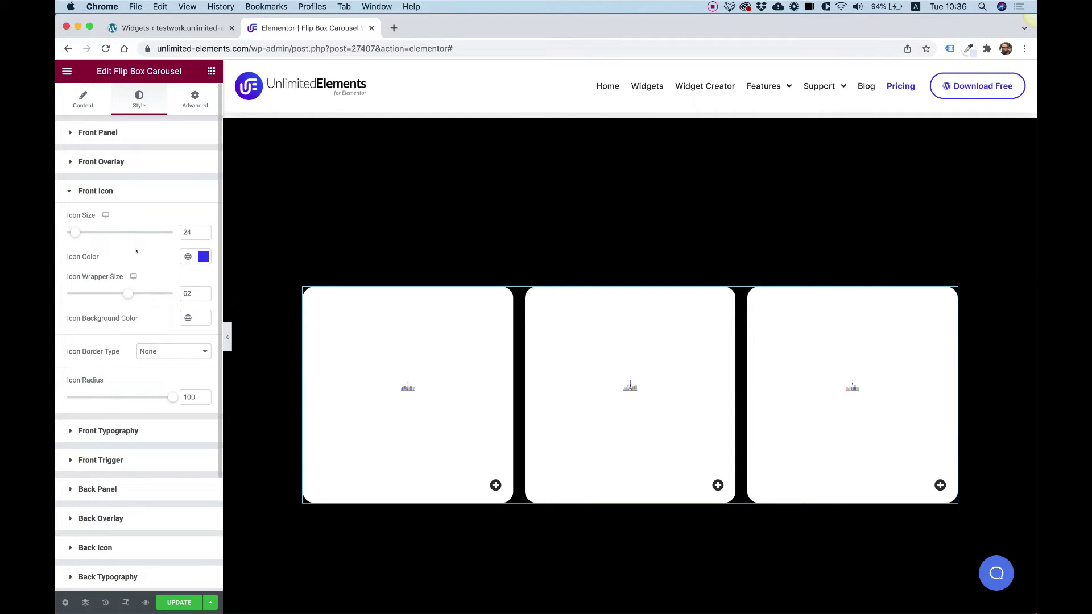
pyautogui.doubleClick(189, 230)
pyautogui.write('200')
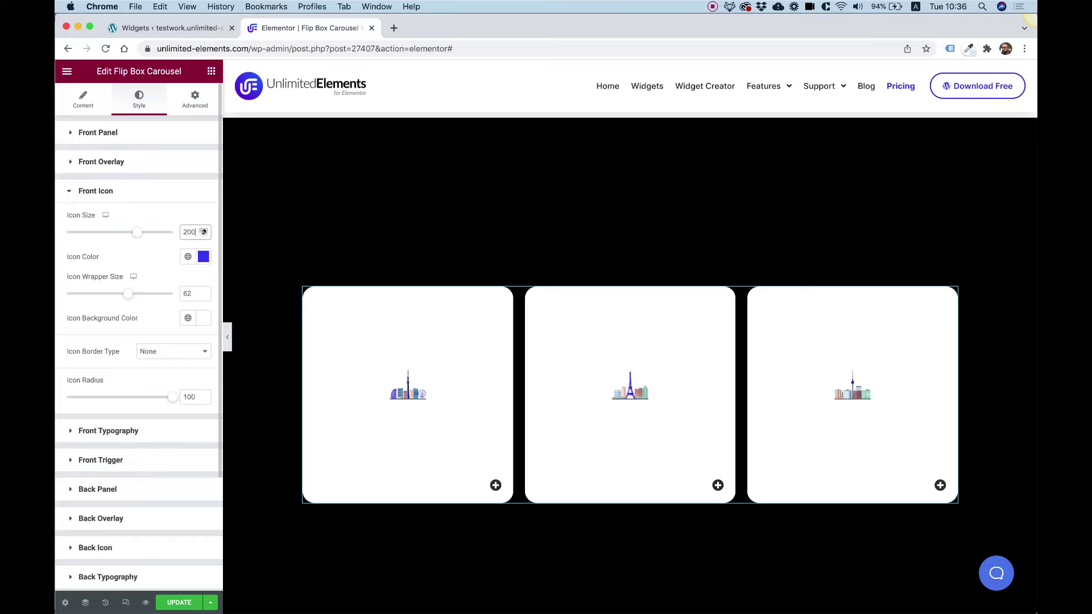
pyautogui.press('super+a')
pyautogui.doubleClick(192, 293)
pyautogui.write('200')
pyautogui.click(494, 485)
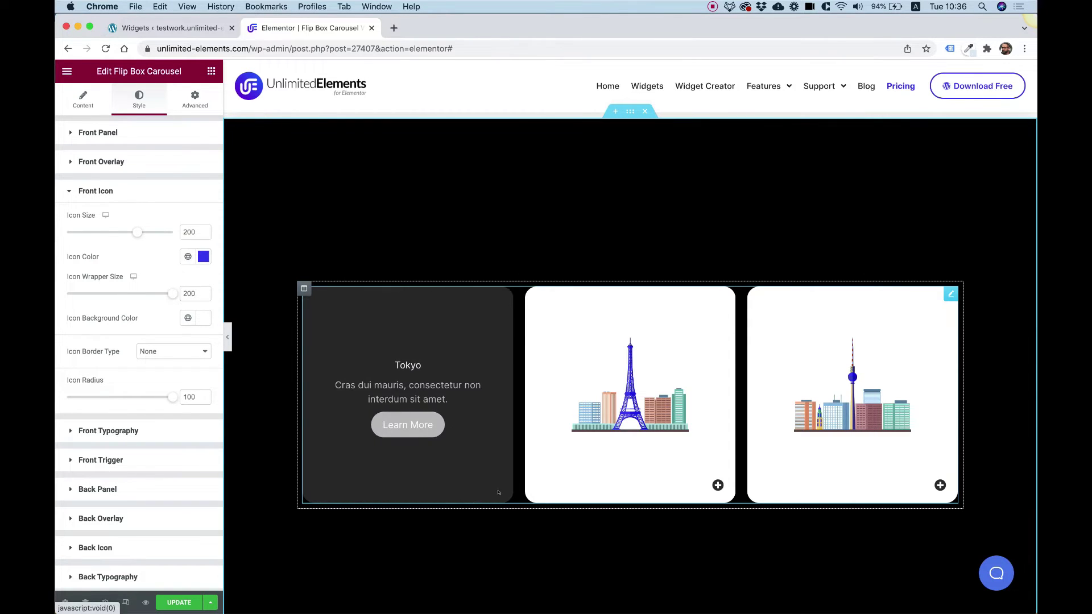
pyautogui.click(493, 482)
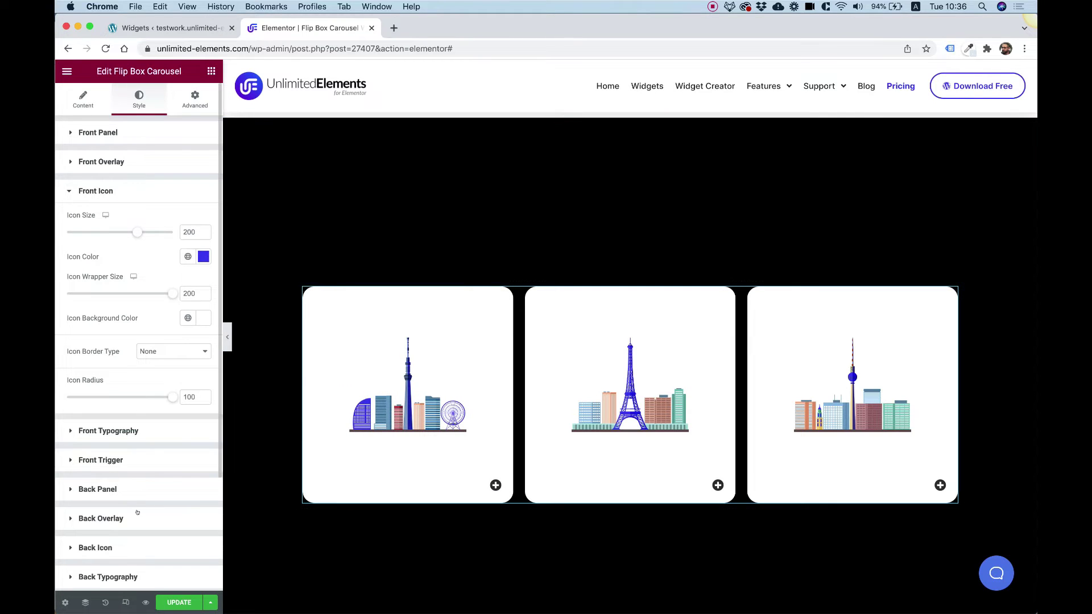
# Step: Set the front title color to #000000 and its typography to the Secondary global font
pyautogui.click(99, 431)
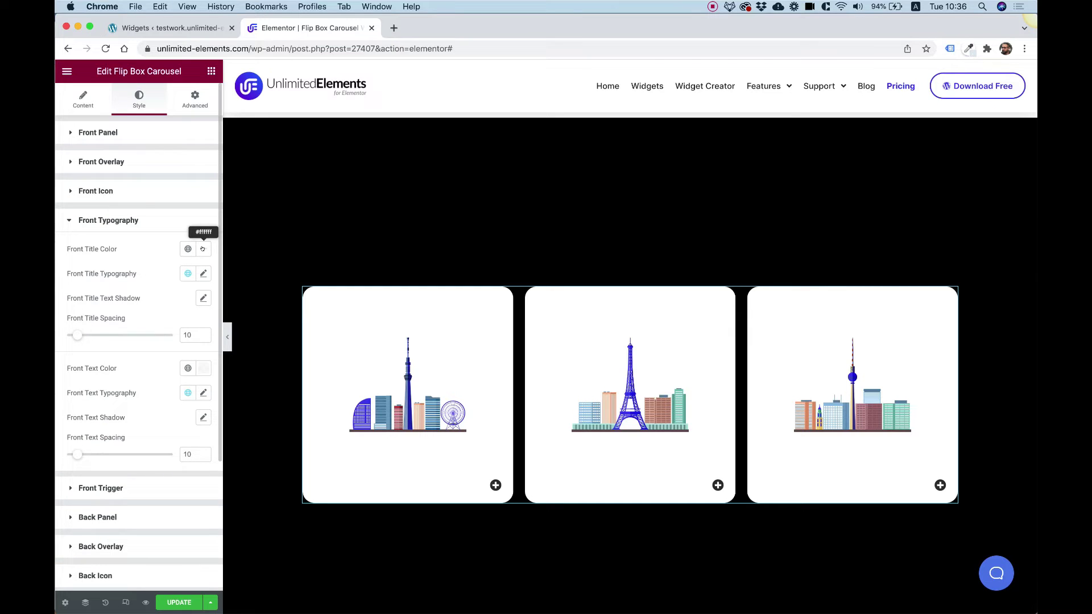
pyautogui.click(202, 248)
pyautogui.moveTo(200, 317); pyautogui.dragTo(127, 422)
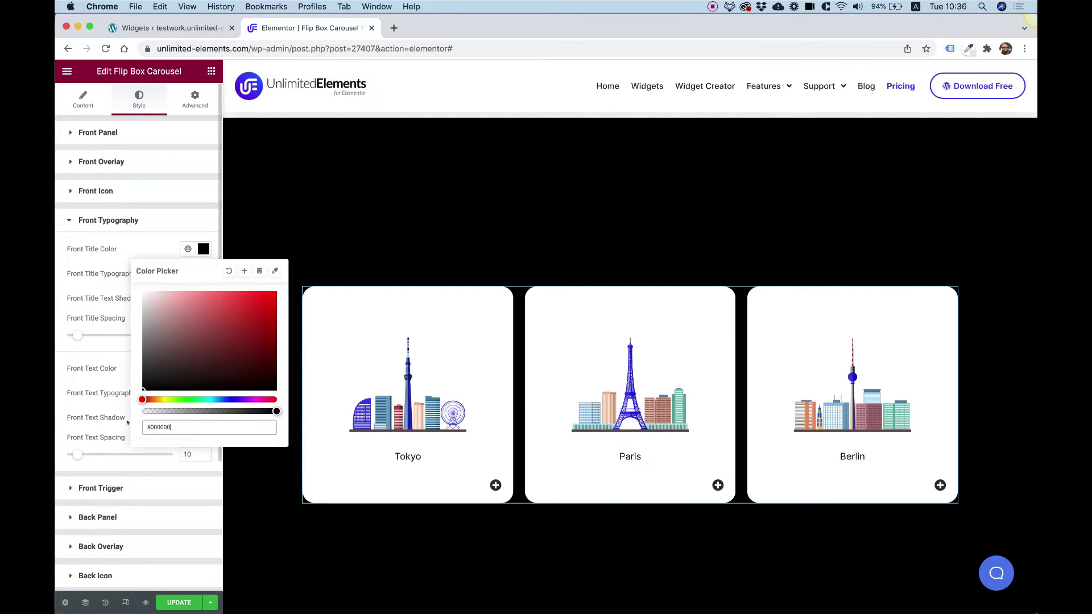
pyautogui.click(93, 393)
pyautogui.click(188, 273)
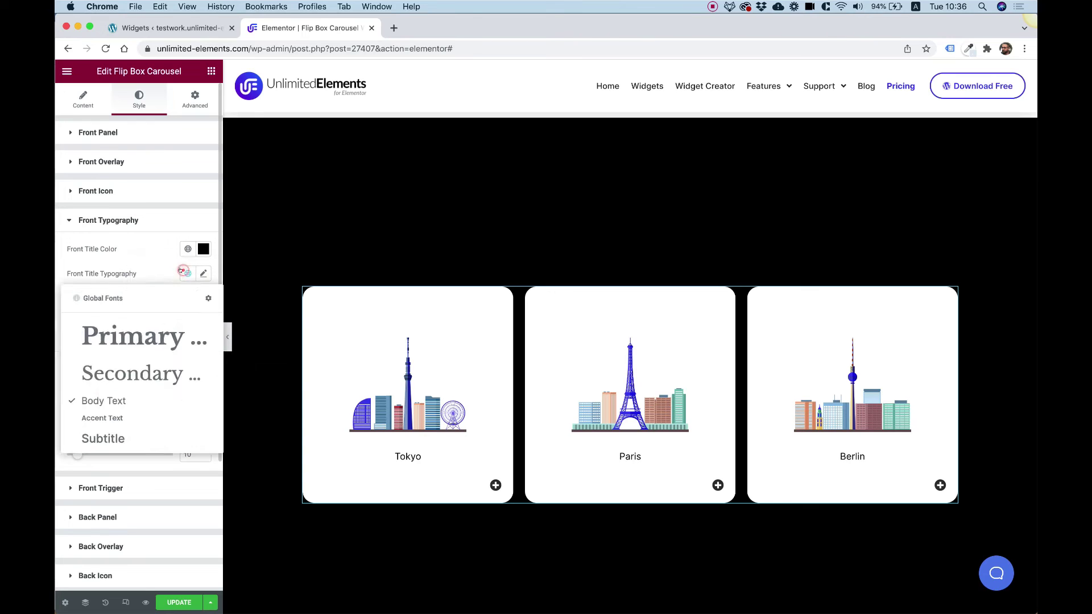
pyautogui.click(125, 383)
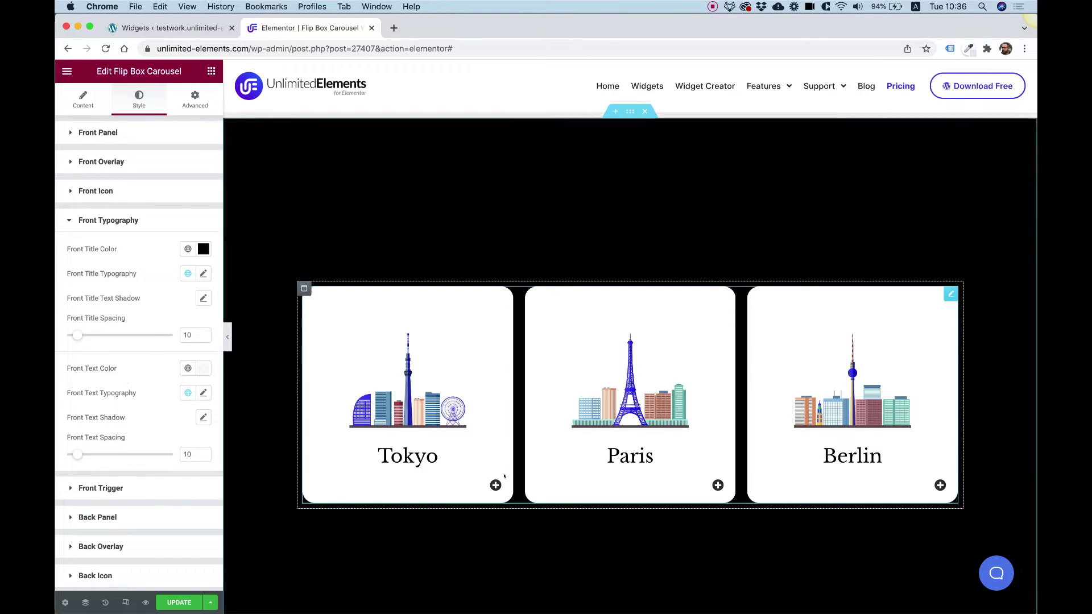
pyautogui.moveTo(494, 486)
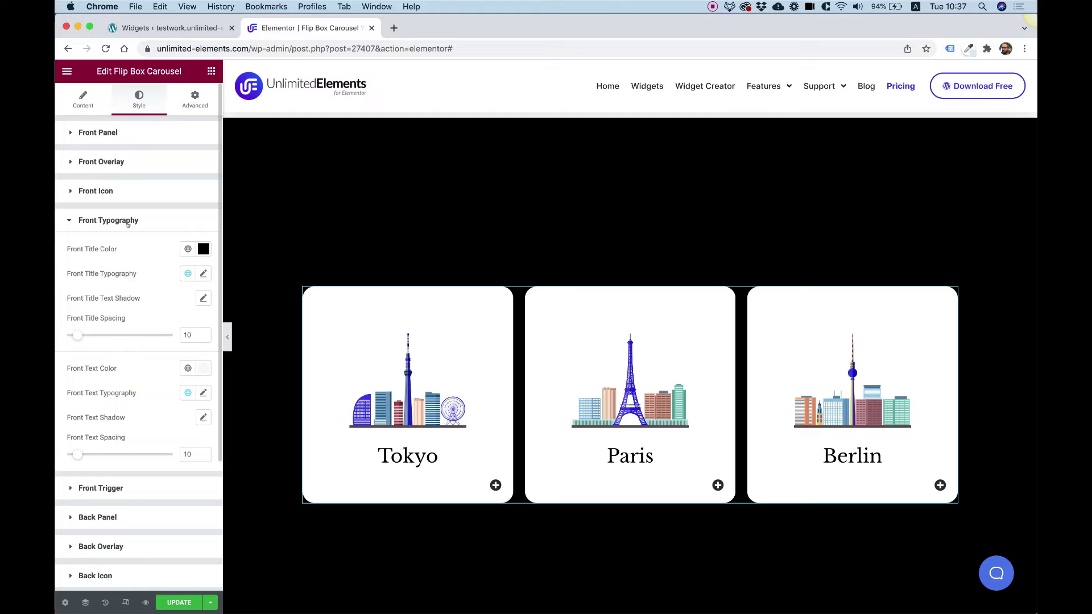
# Step: Set the back panel's background color to the blue #3E3FF0, sampled from the Paris card's front icon
pyautogui.click(112, 516)
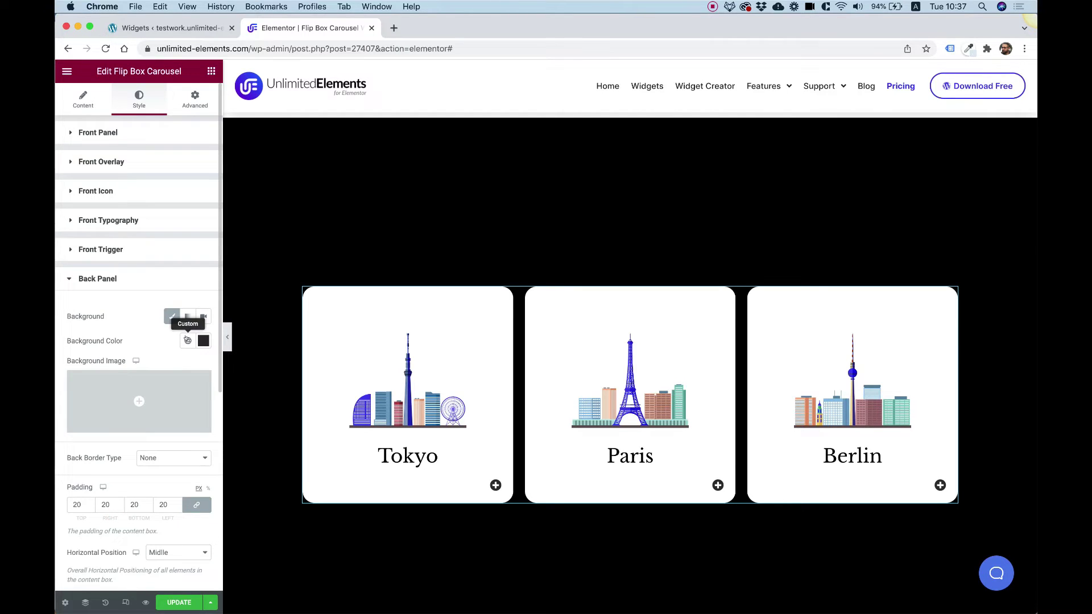
pyautogui.click(203, 341)
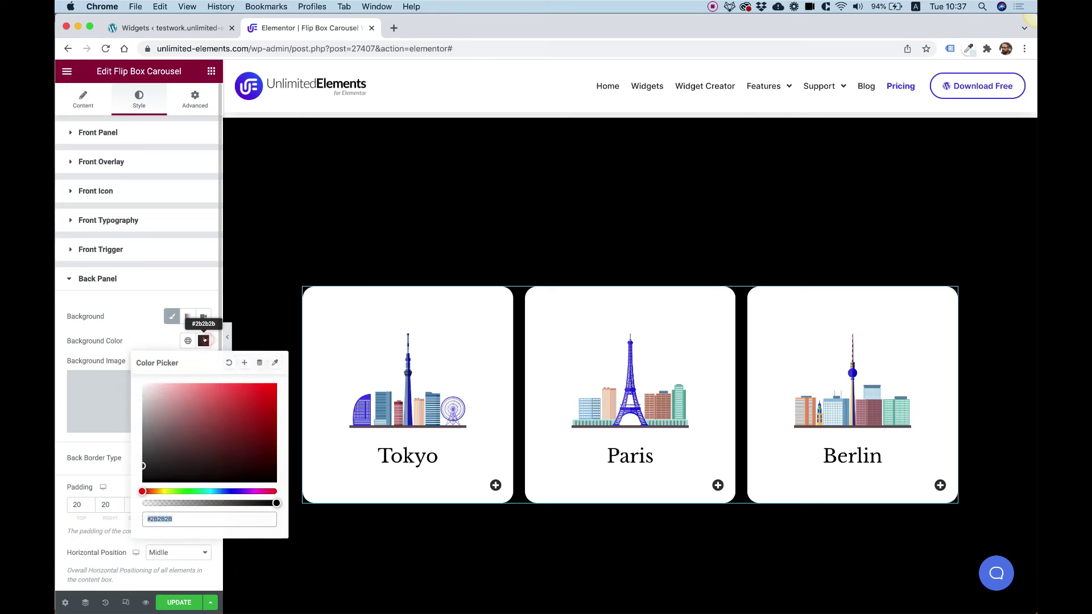
pyautogui.click(272, 362)
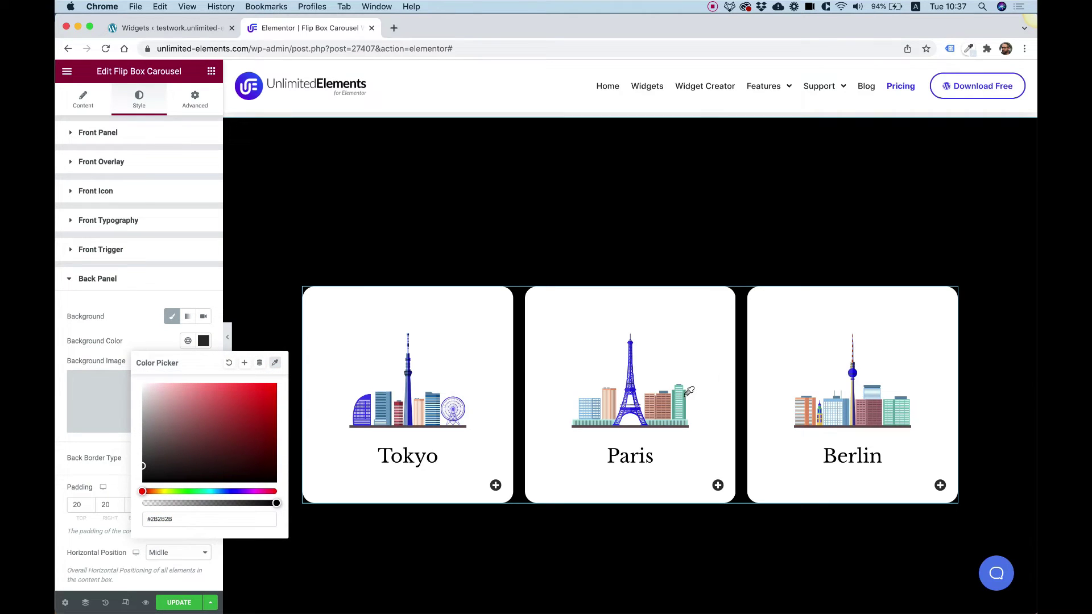
pyautogui.moveTo(709, 412)
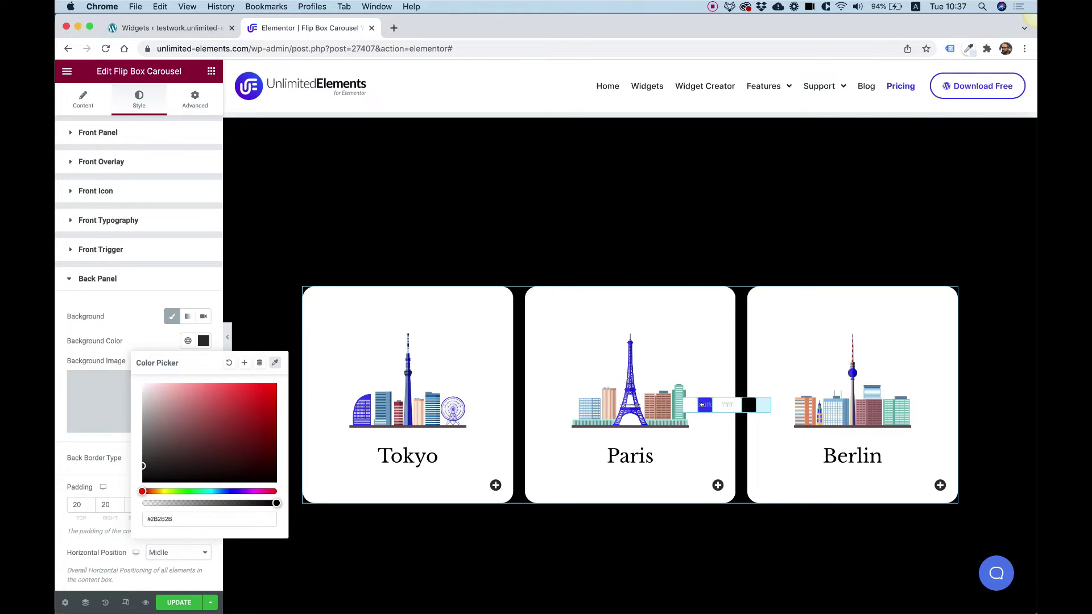
pyautogui.click(702, 404)
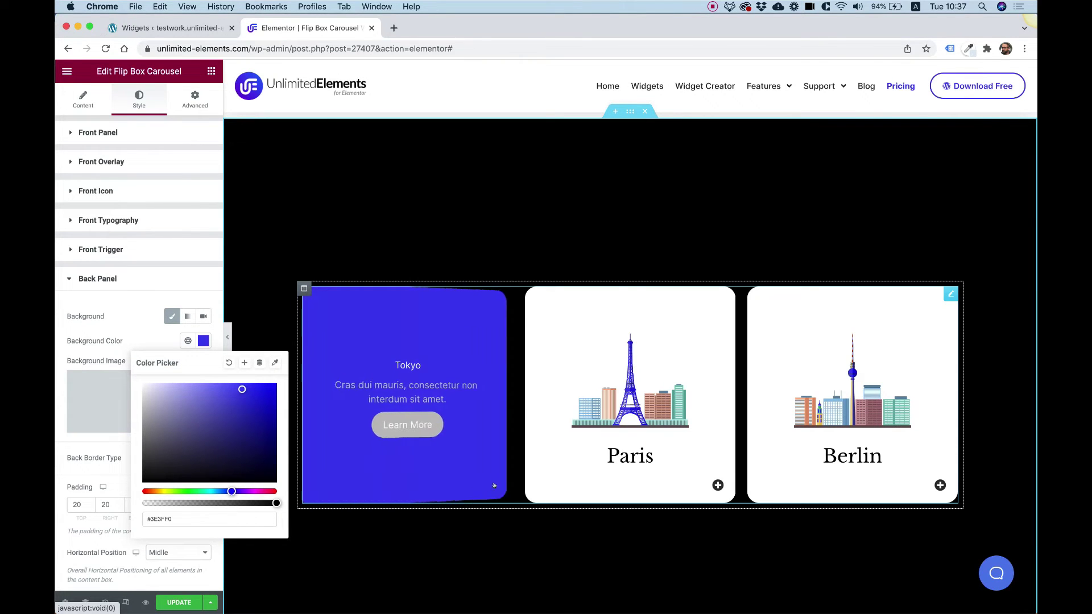
pyautogui.click(128, 282)
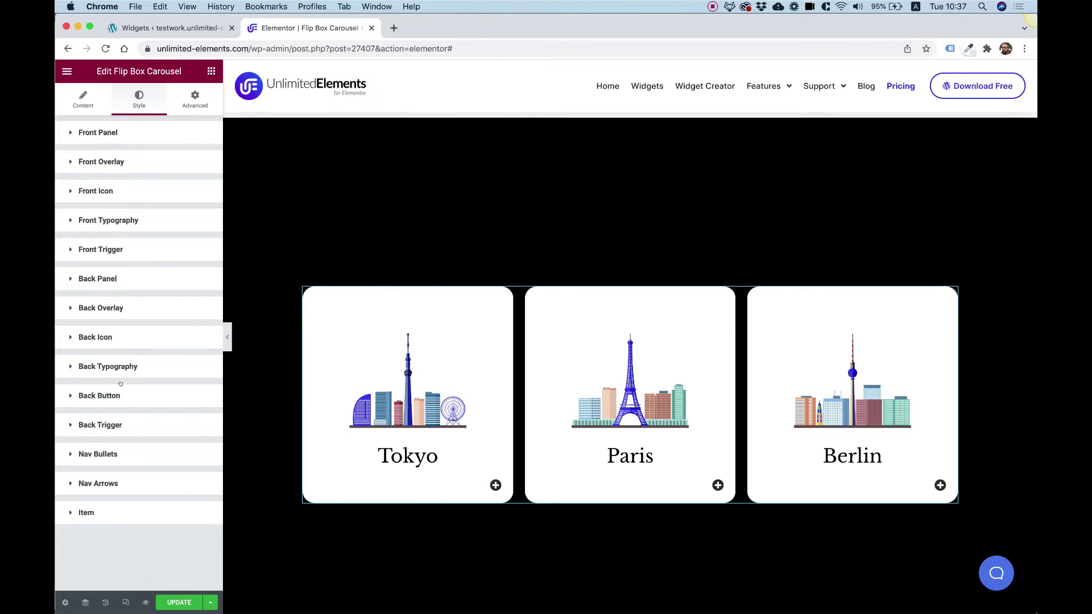
# Step: Set the back title typography to the Secondary global font and flip the Tokyo card to check it
pyautogui.click(111, 368)
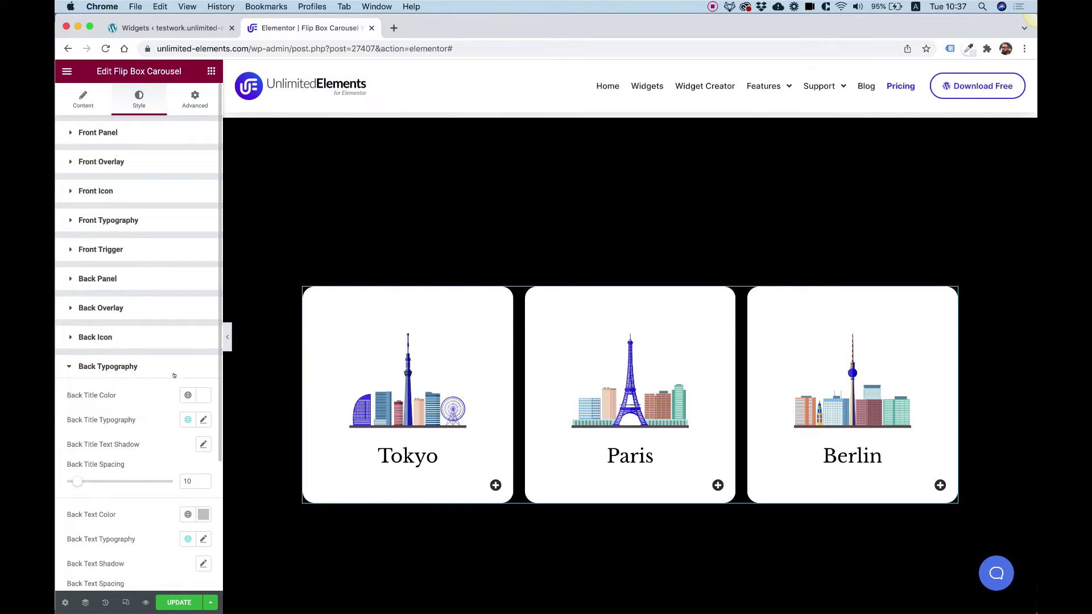
pyautogui.click(188, 419)
pyautogui.click(133, 514)
pyautogui.click(494, 485)
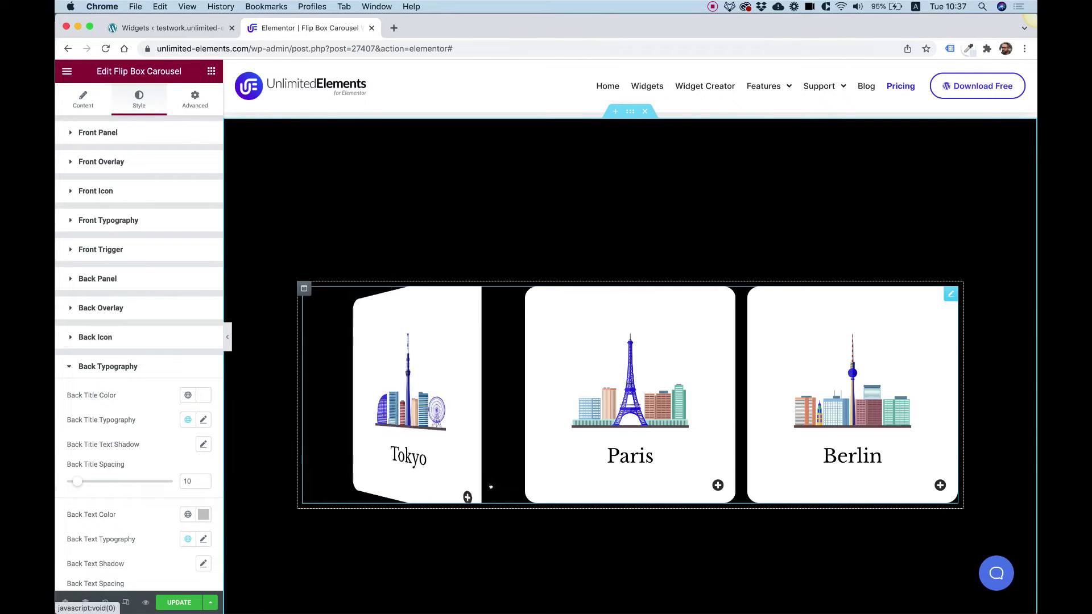
# Step: Set the back text color to #FFFFFF
pyautogui.click(103, 367)
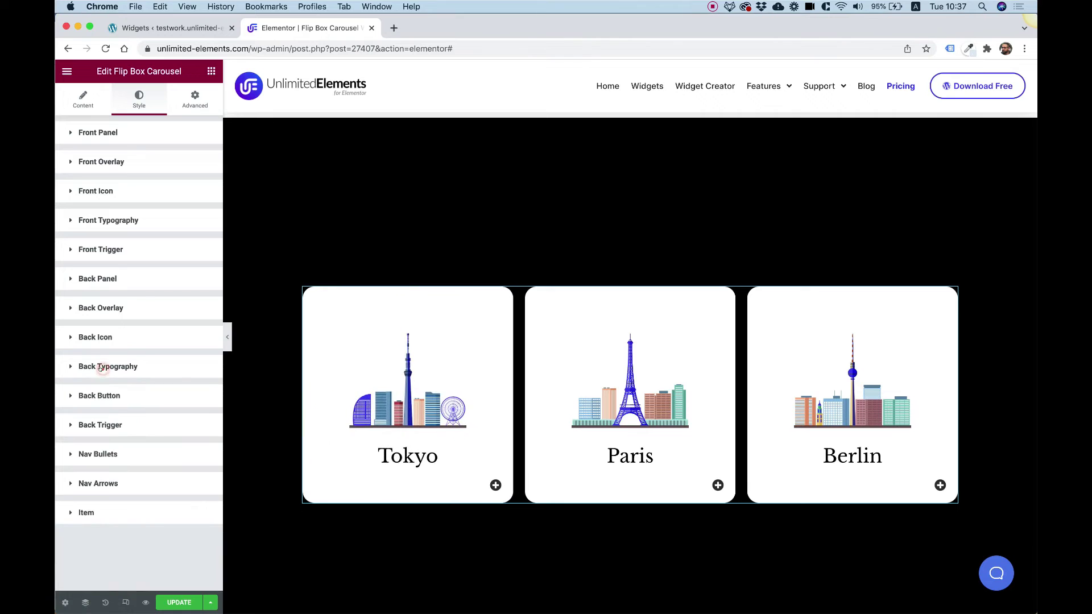
pyautogui.click(103, 367)
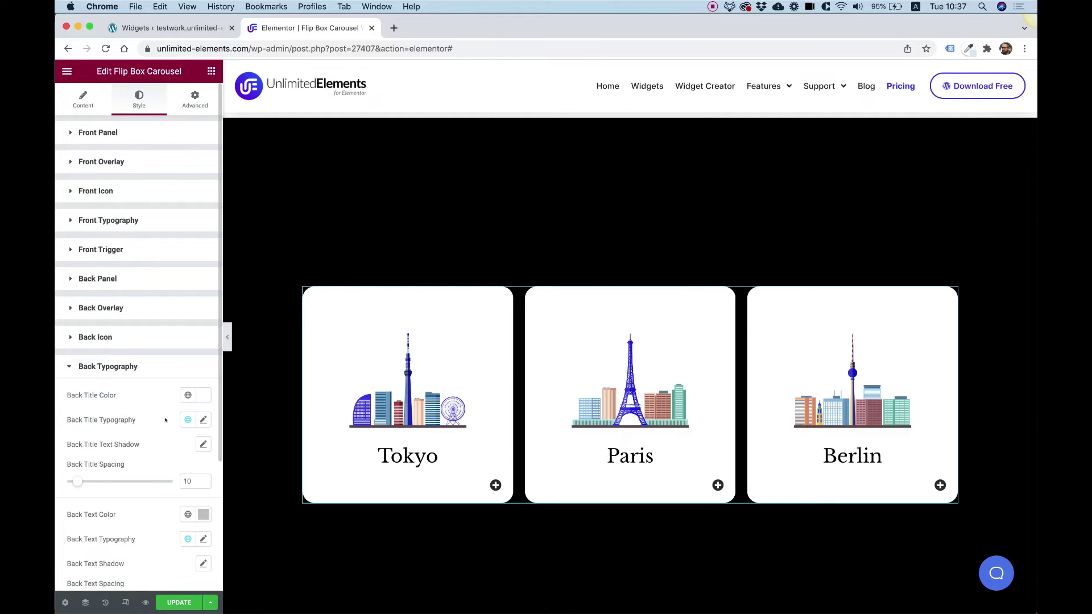
pyautogui.scroll(-3, 165, 420)
pyautogui.click(203, 460)
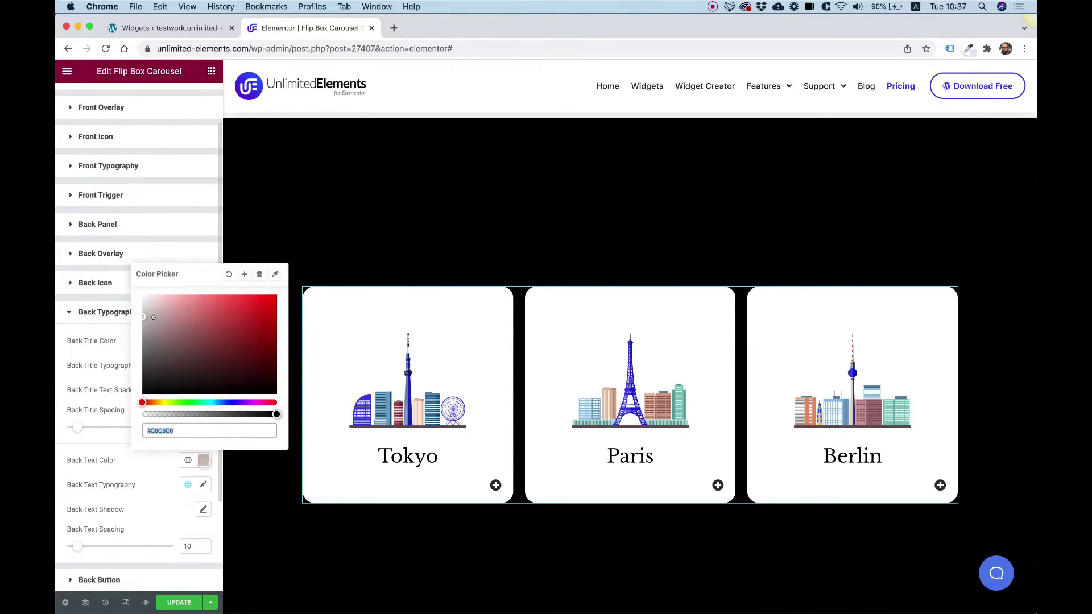
pyautogui.write('#FFFFFF')
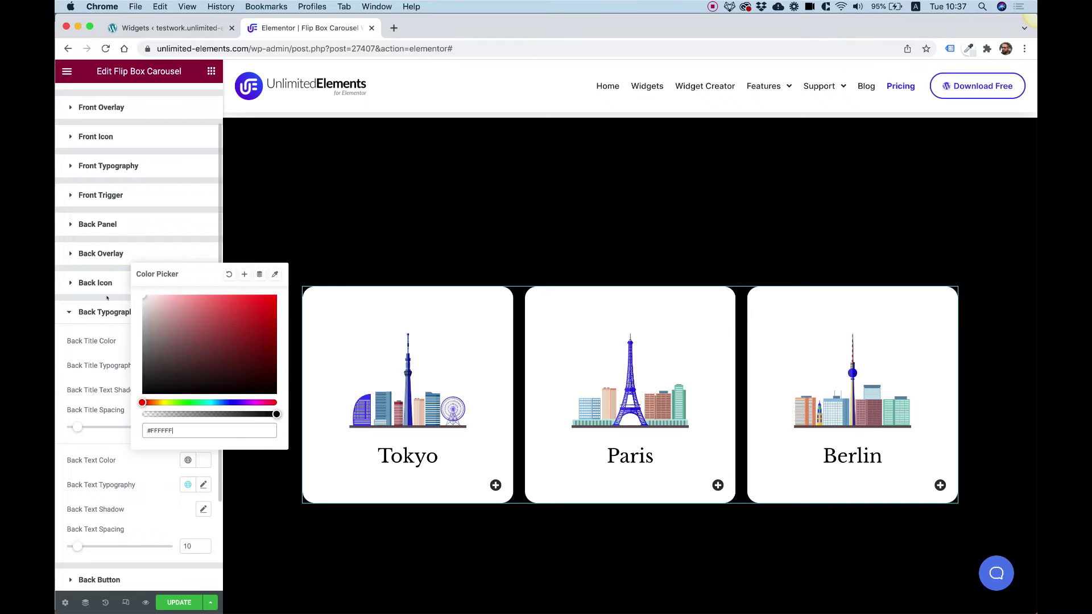
pyautogui.click(105, 297)
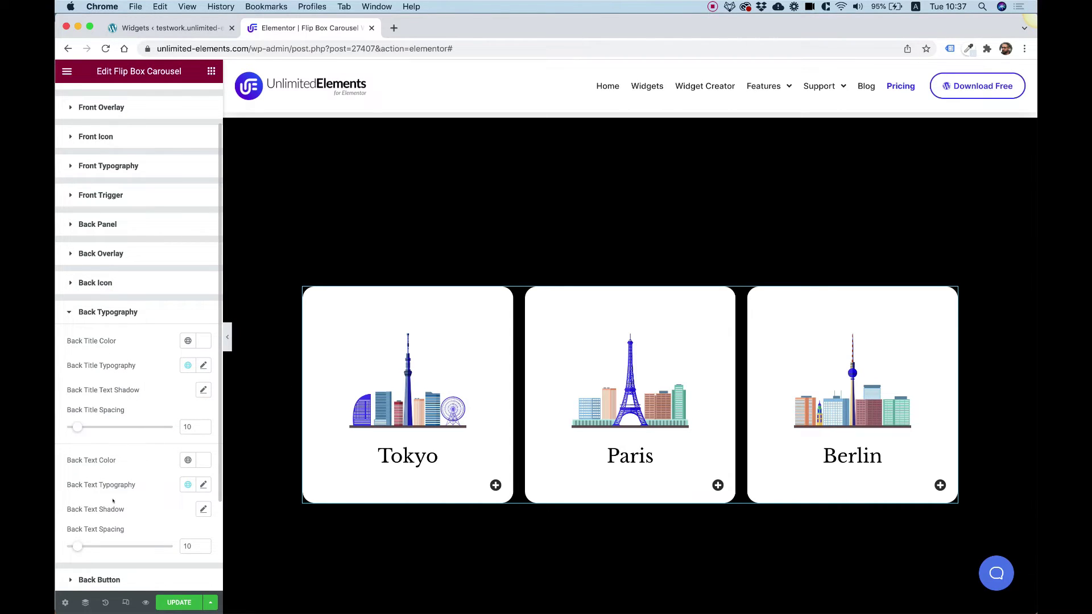
pyautogui.click(125, 307)
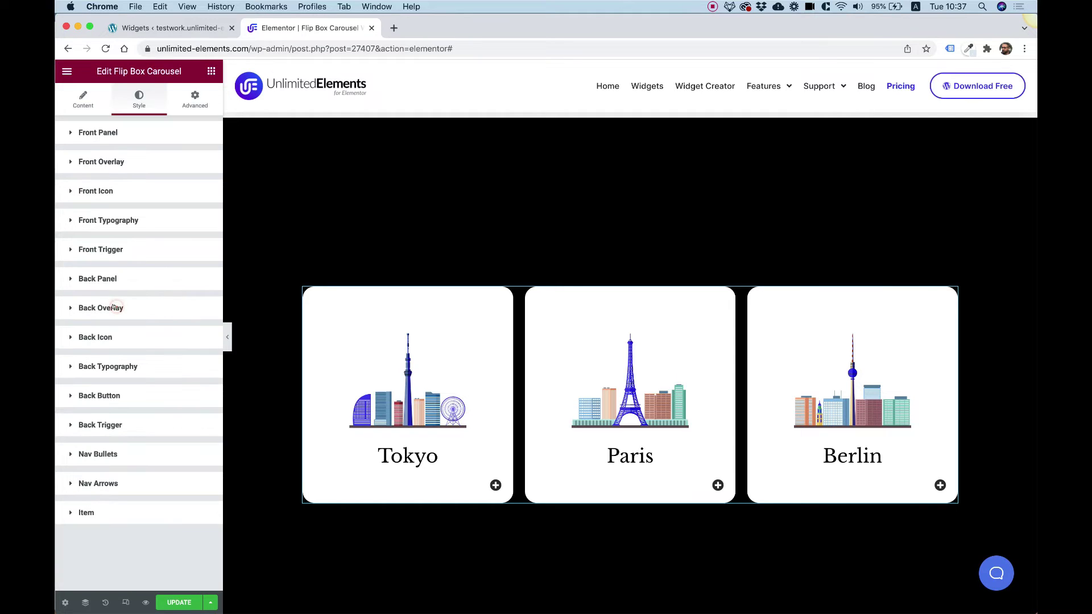
# Step: Clear both the normal and the hover background color of the back button
pyautogui.click(107, 392)
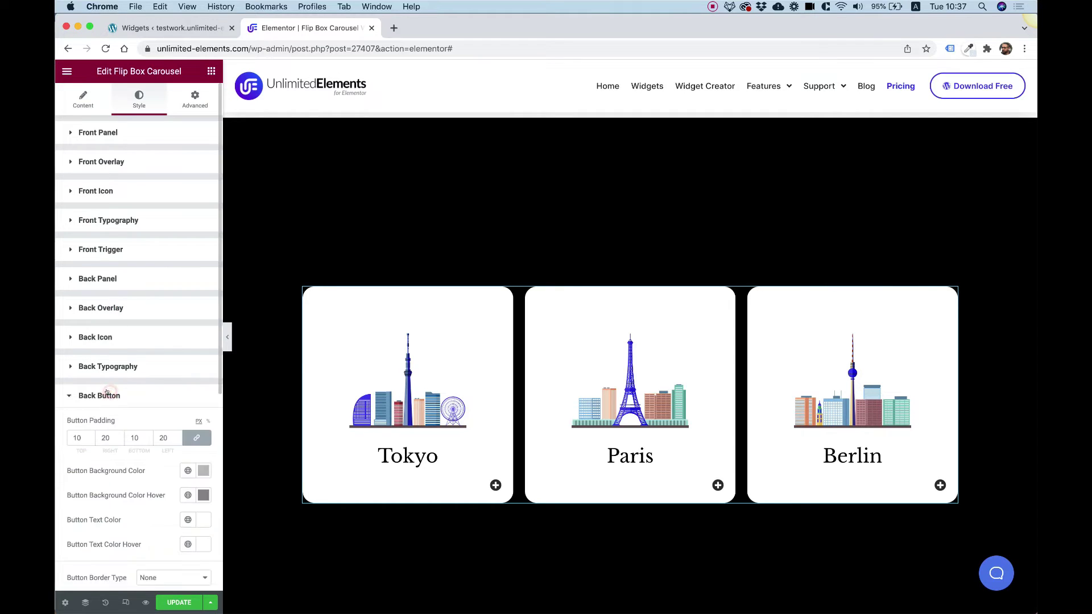
pyautogui.scroll(-3, 198, 471)
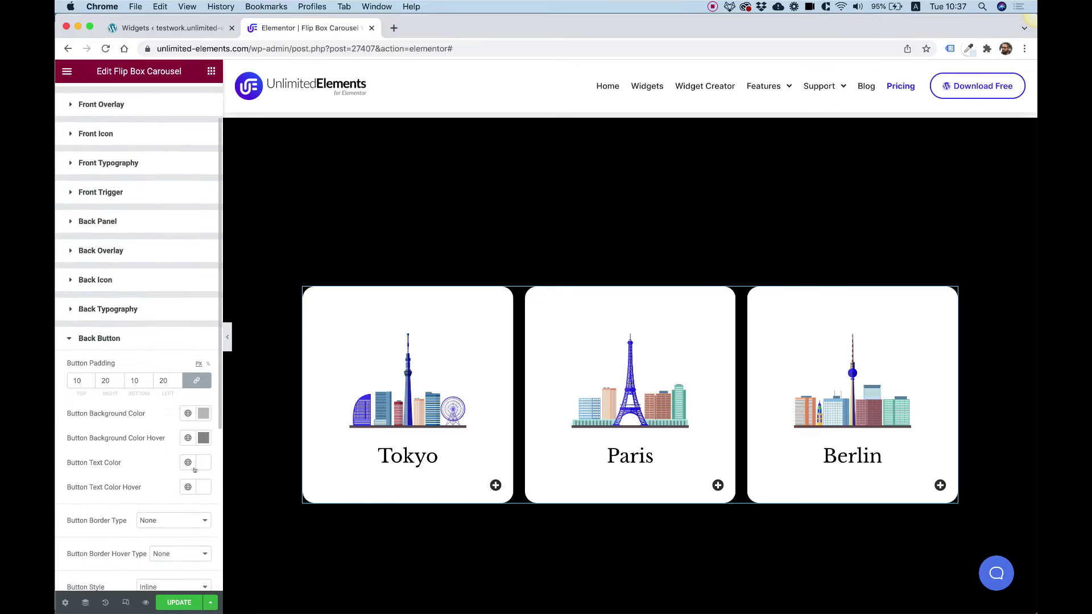
pyautogui.click(204, 371)
pyautogui.click(229, 392)
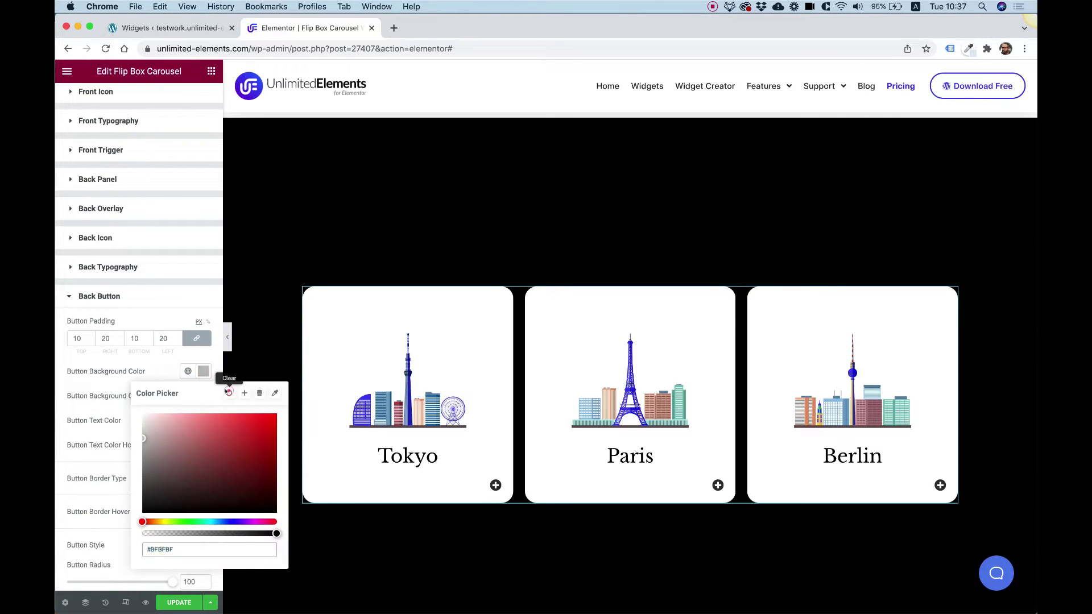
pyautogui.click(164, 365)
pyautogui.click(203, 396)
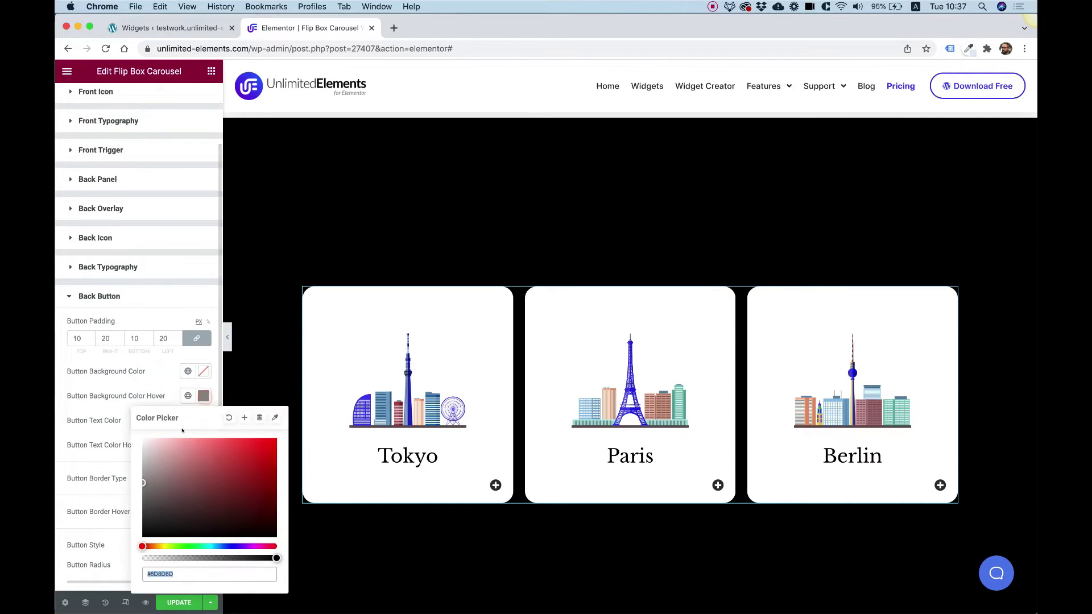
pyautogui.click(229, 417)
pyautogui.click(126, 479)
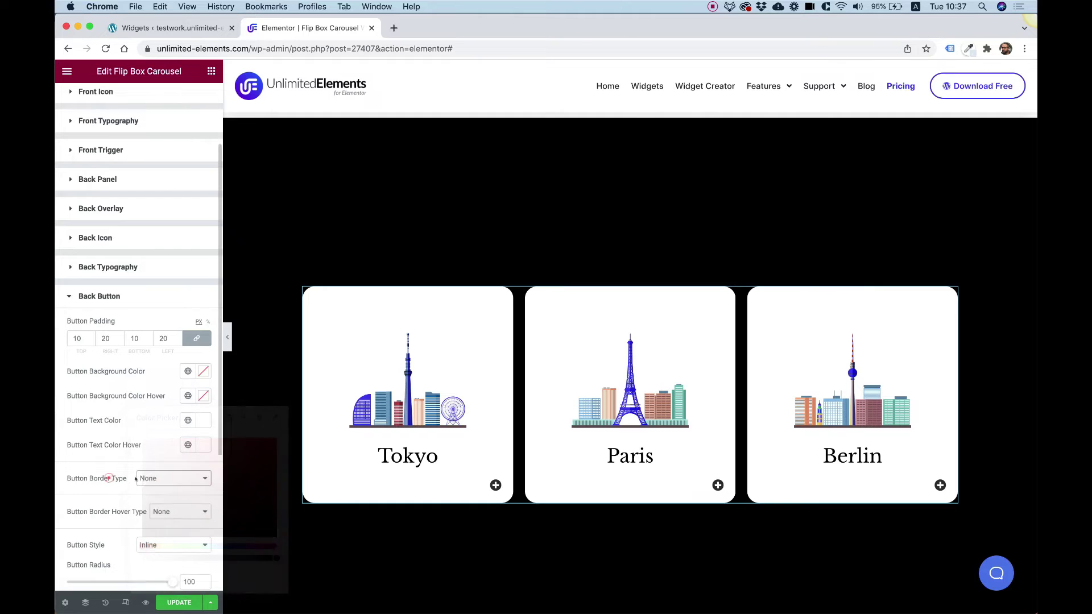
# Step: Give the back button a solid border 2 wide in #FFFFFF, and flip the Tokyo card to check it
pyautogui.click(156, 478)
pyautogui.click(154, 488)
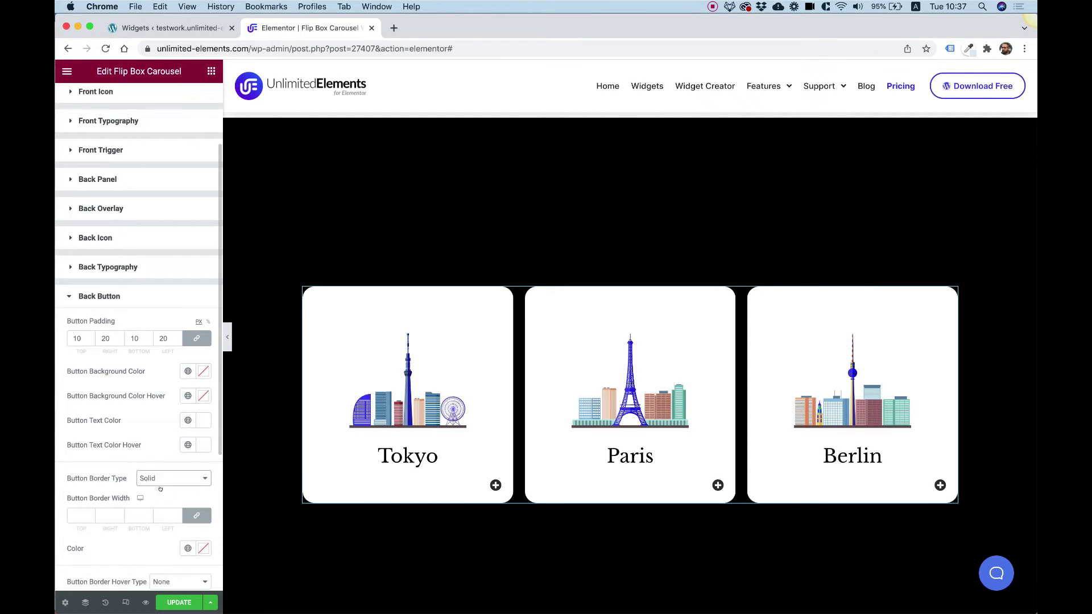
pyautogui.click(203, 547)
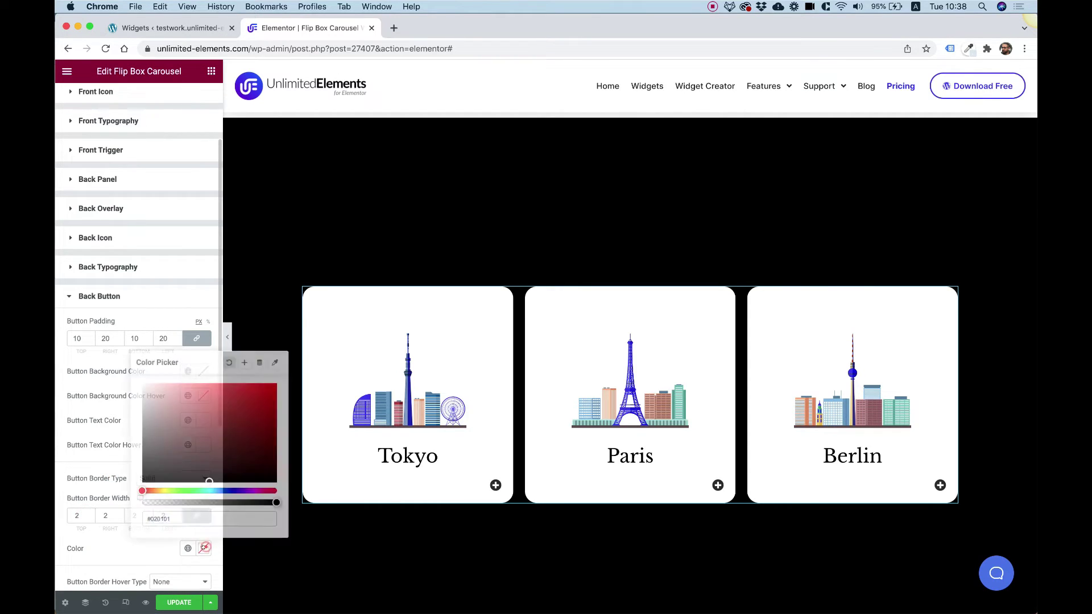
pyautogui.write('#FFFFFF')
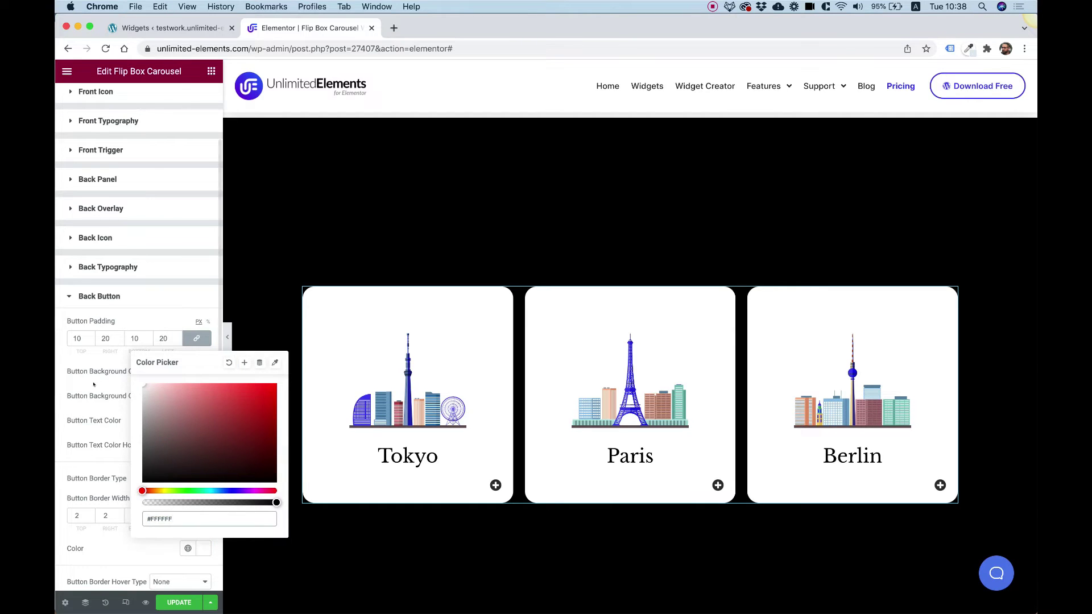
pyautogui.click(94, 384)
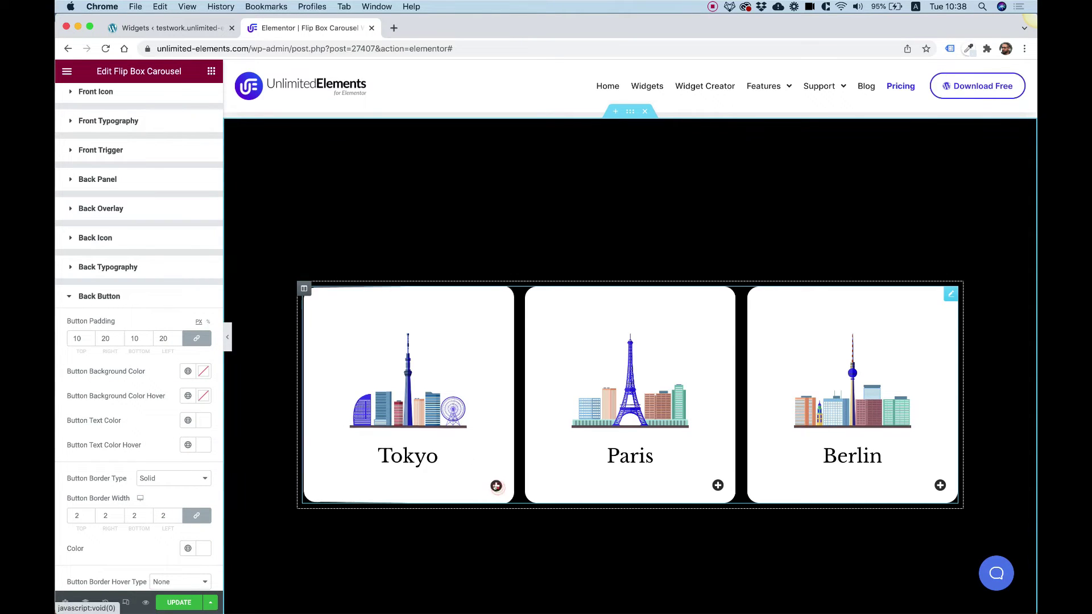
pyautogui.click(495, 486)
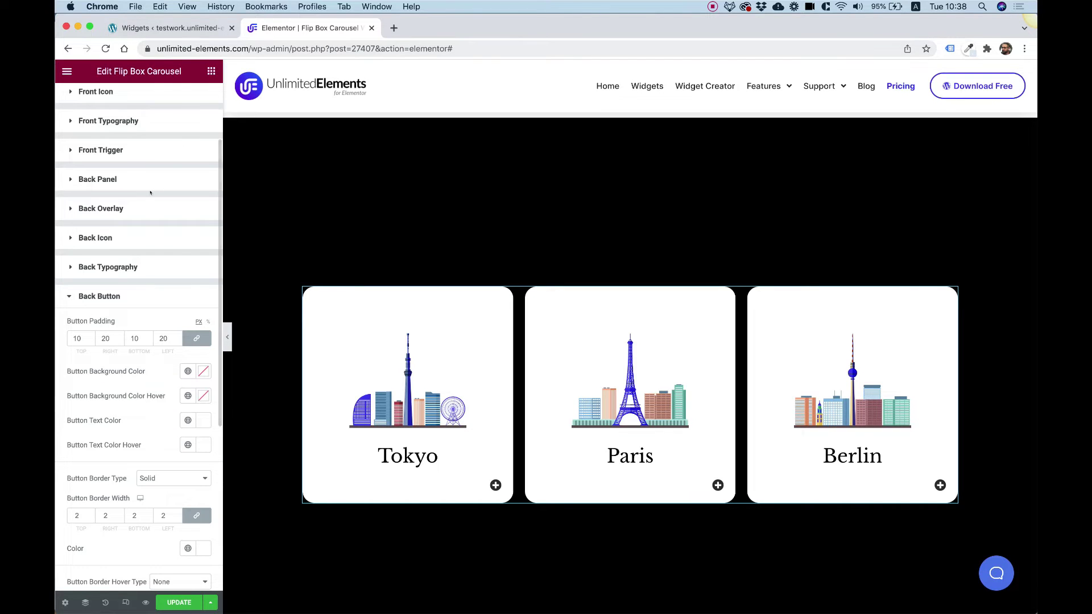
# Step: Enable the remote connection and Sync in the carousel's connected widgets settings
pyautogui.scroll(3, 88, 115)
pyautogui.click(81, 105)
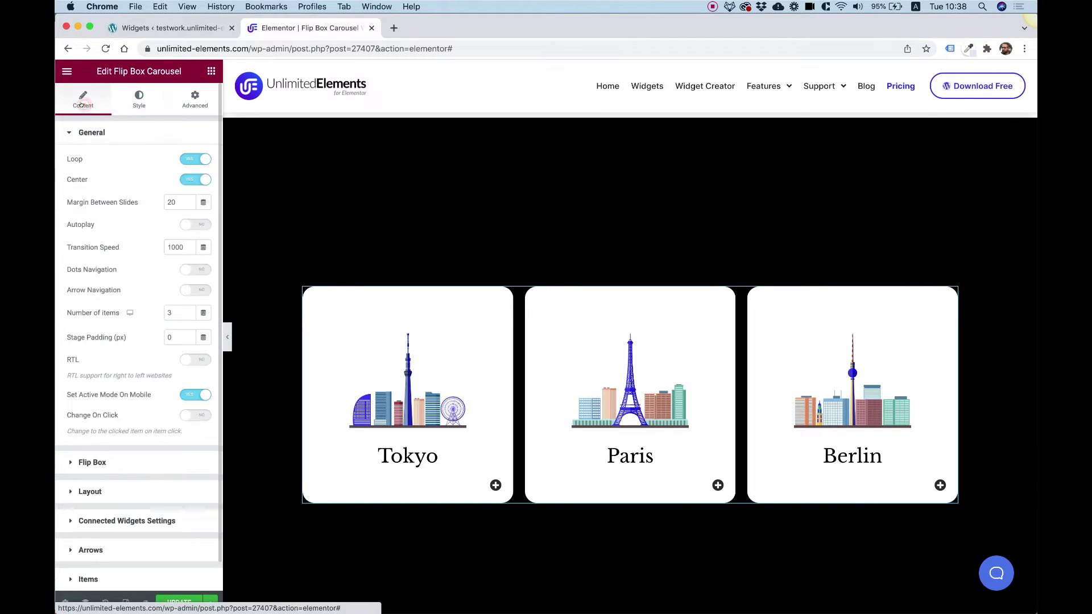
pyautogui.click(122, 522)
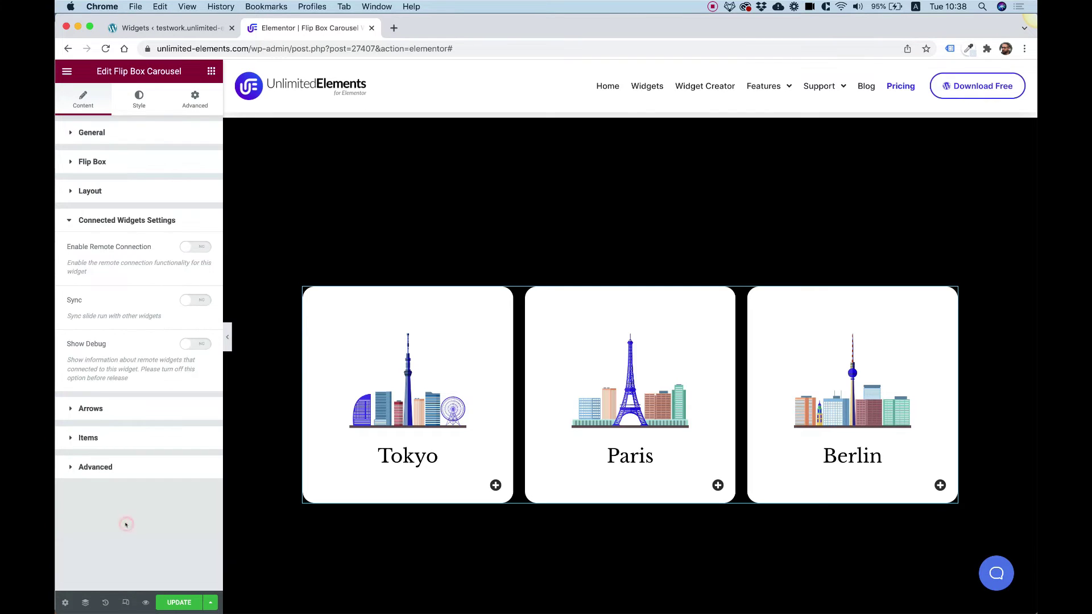
pyautogui.click(189, 247)
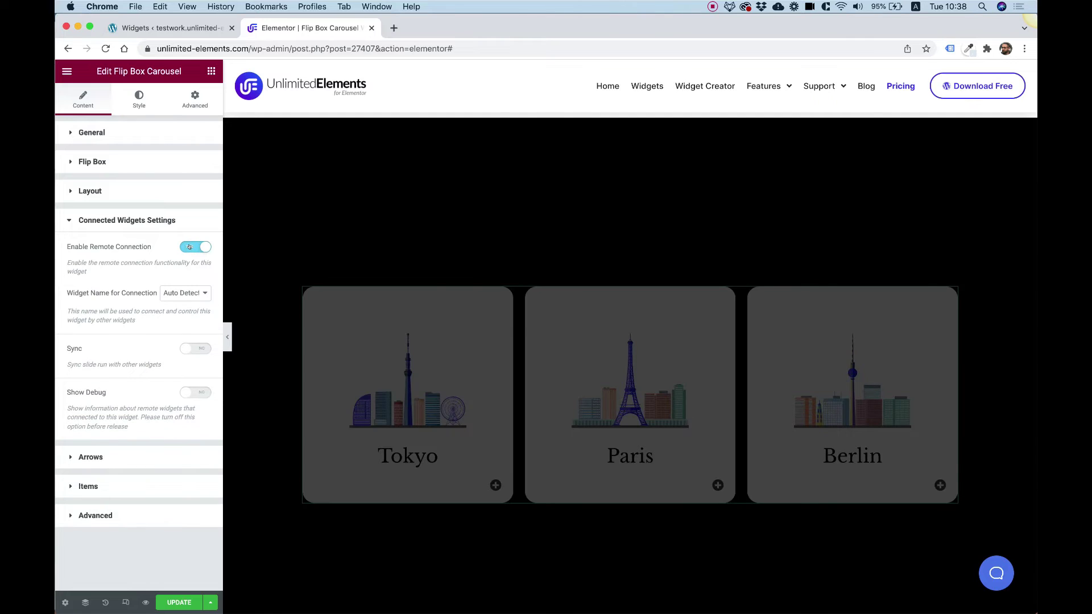
pyautogui.click(191, 348)
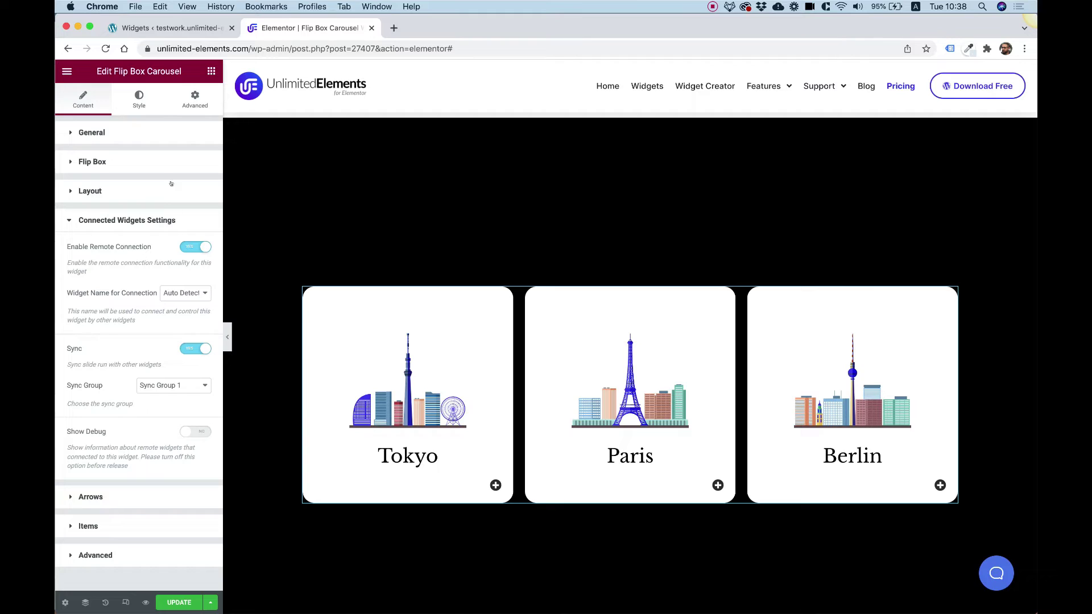
# Step: Find the Remote Arrows widget by searching for "arrows" and place it directly below the Flip Box Carousel
pyautogui.click(210, 72)
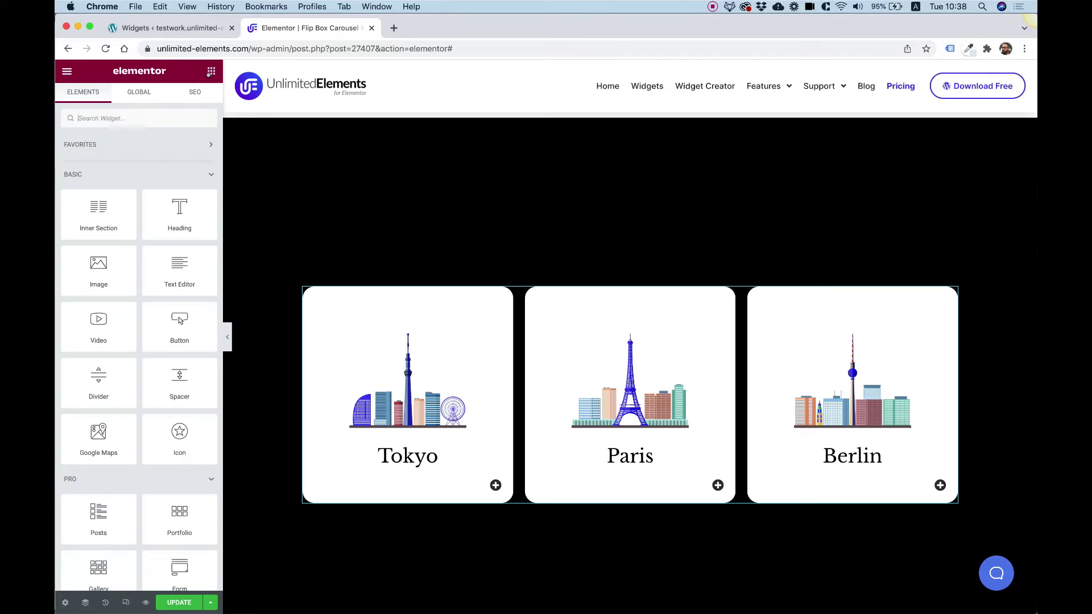
pyautogui.click(119, 114)
pyautogui.write('a')
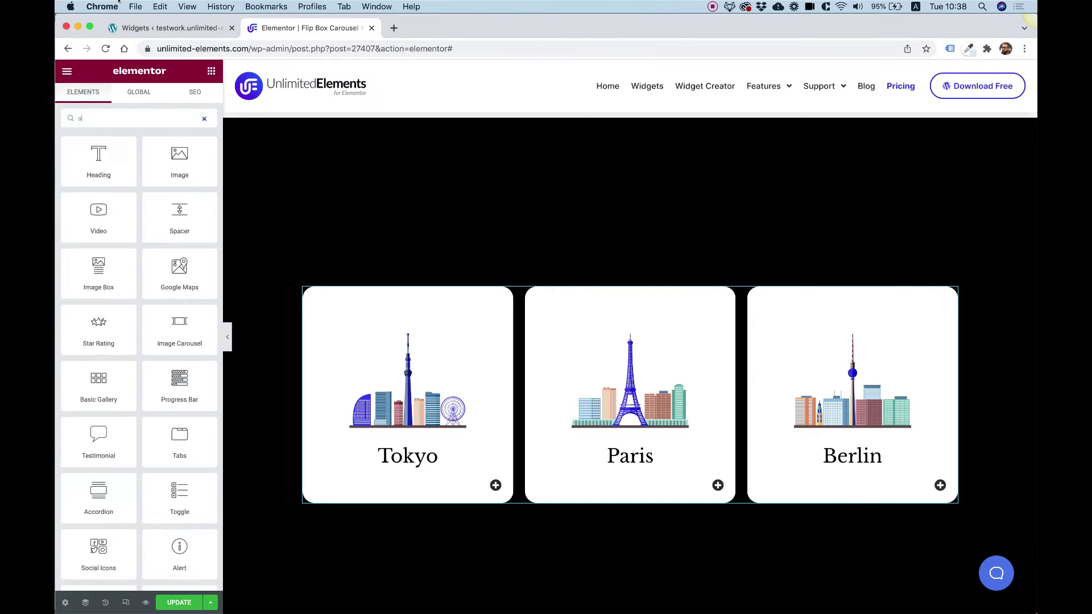
pyautogui.write('rrows')
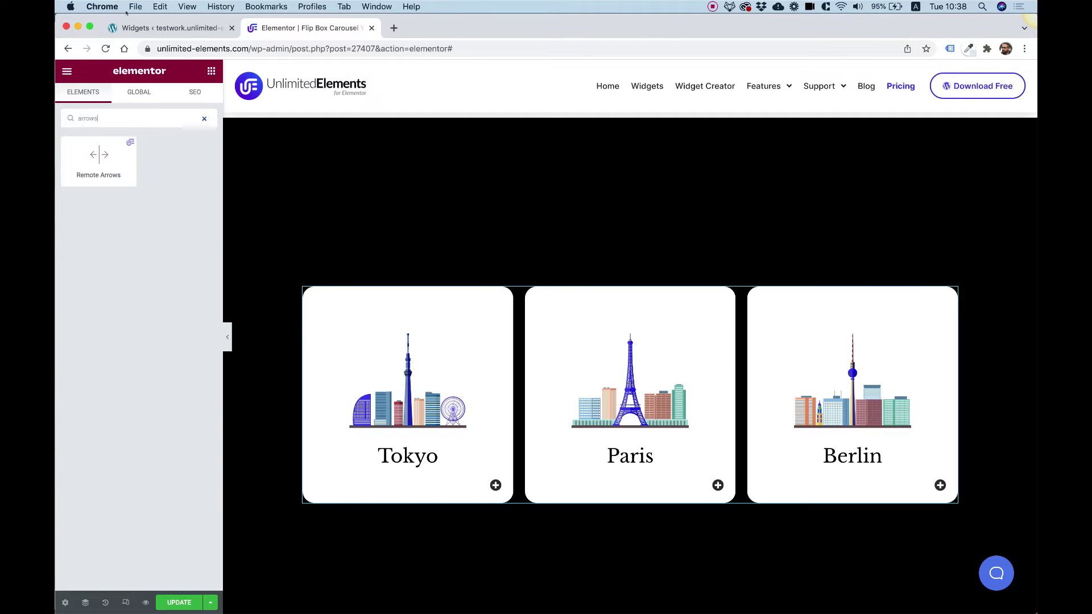
pyautogui.moveTo(94, 139); pyautogui.dragTo(384, 471)
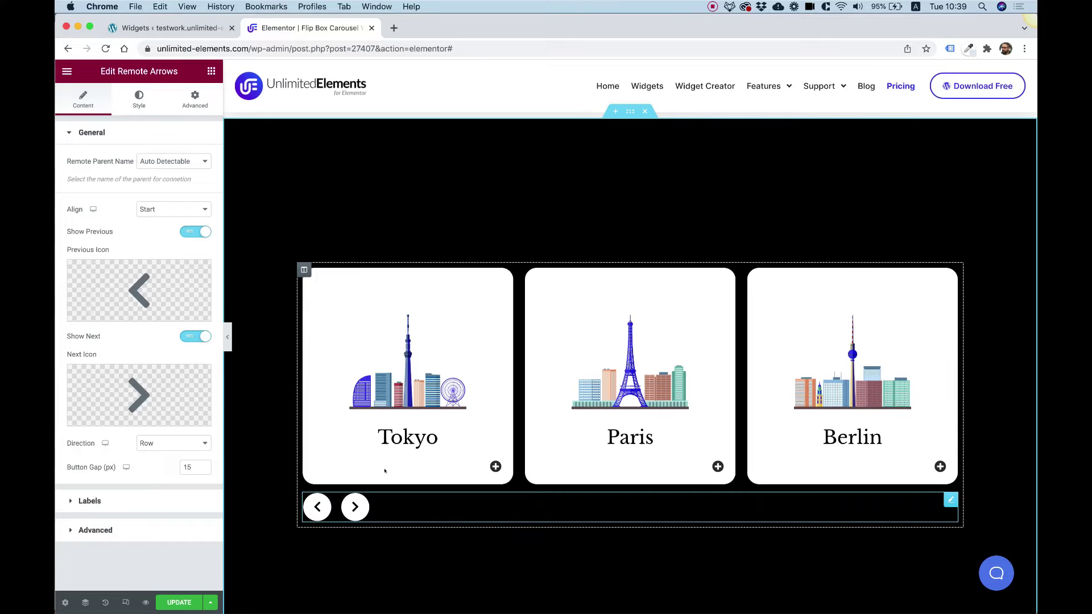
# Step: Test the remote arrows by moving the carousel forward and backward through the city cards
pyautogui.click(355, 508)
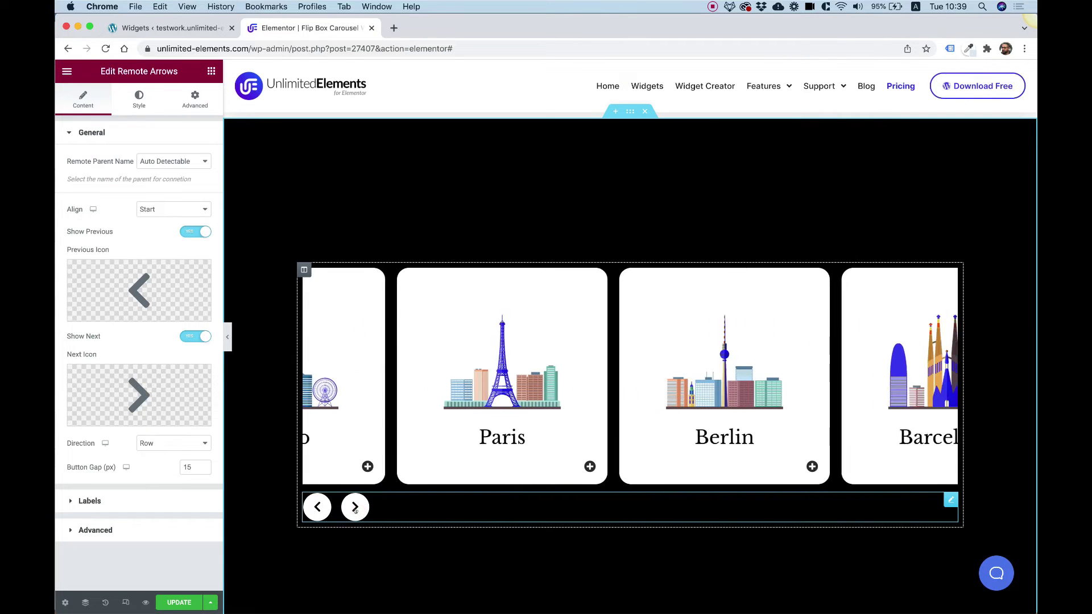
pyautogui.click(313, 508)
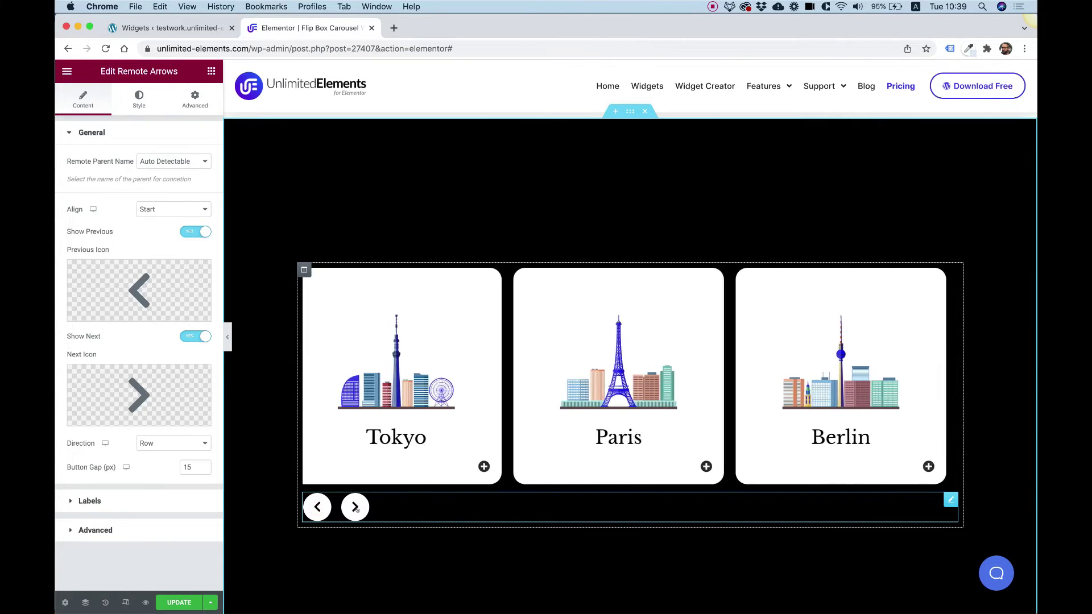
pyautogui.click(355, 506)
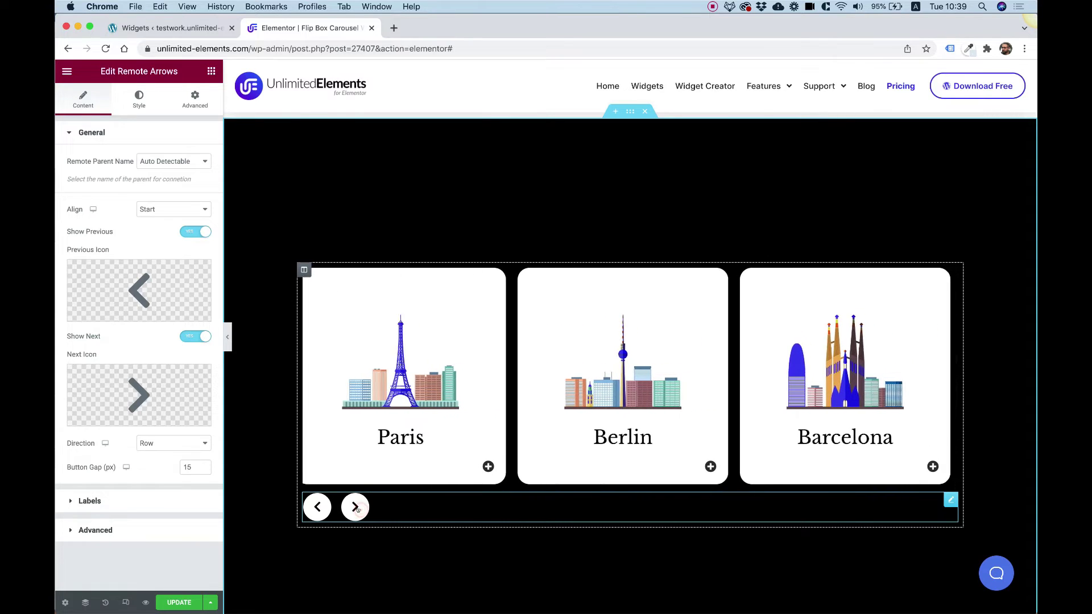
pyautogui.click(356, 508)
pyautogui.click(356, 507)
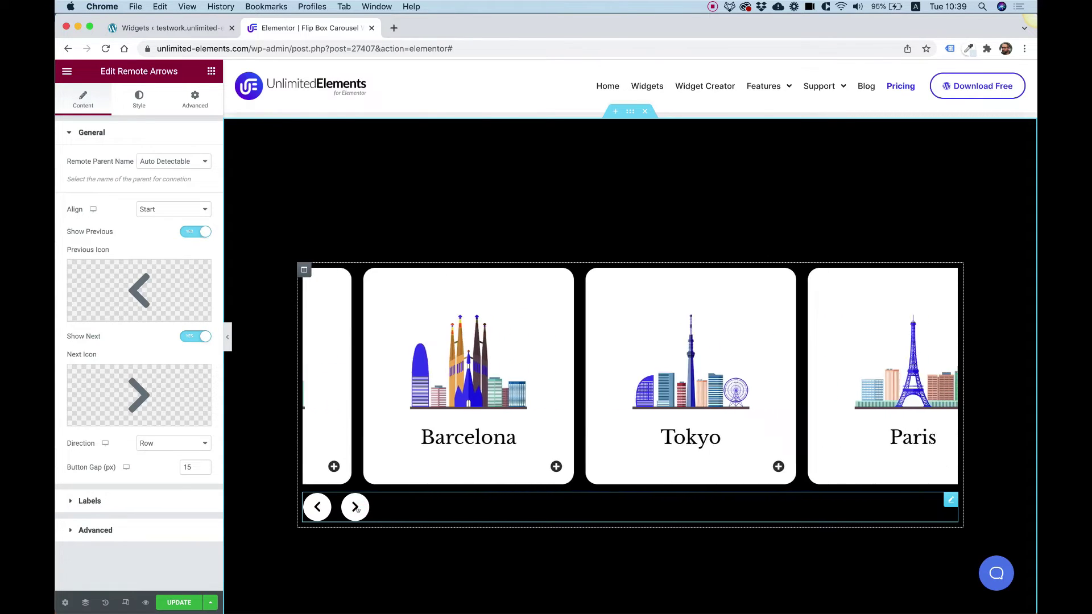
pyautogui.click(356, 507)
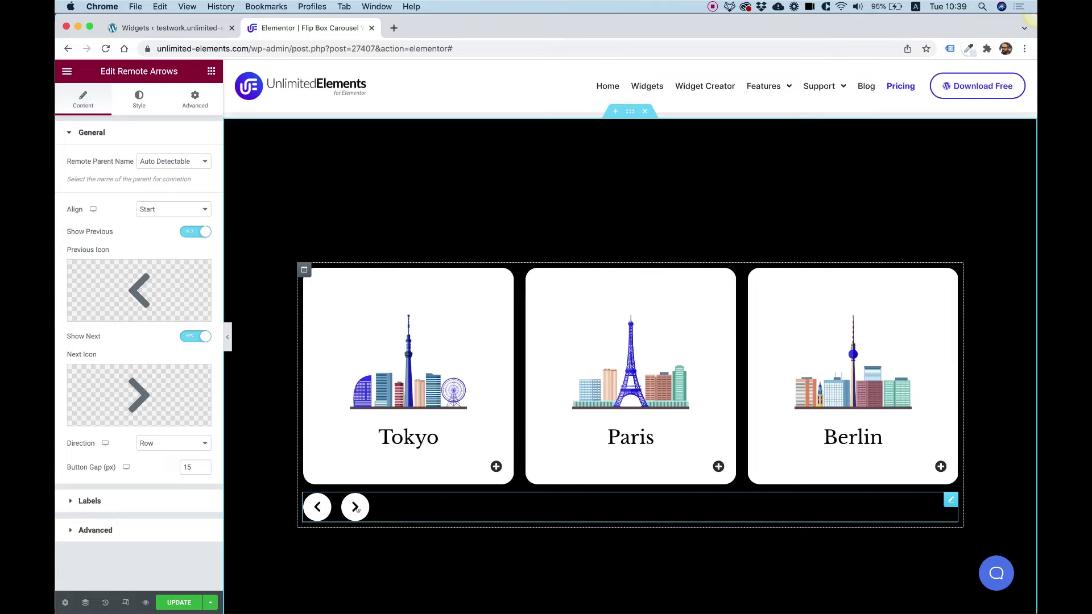
pyautogui.click(355, 507)
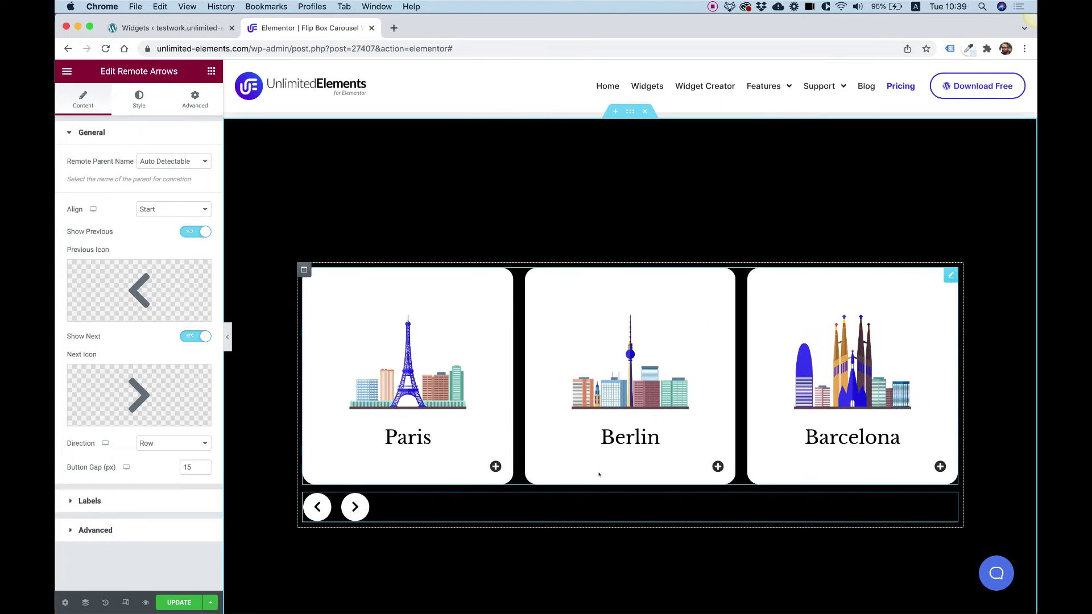
# Step: Add a new empty column beside the column that holds the carousel and the arrows
pyautogui.scroll(-3, 355, 508)
pyautogui.scroll(3, 532, 482)
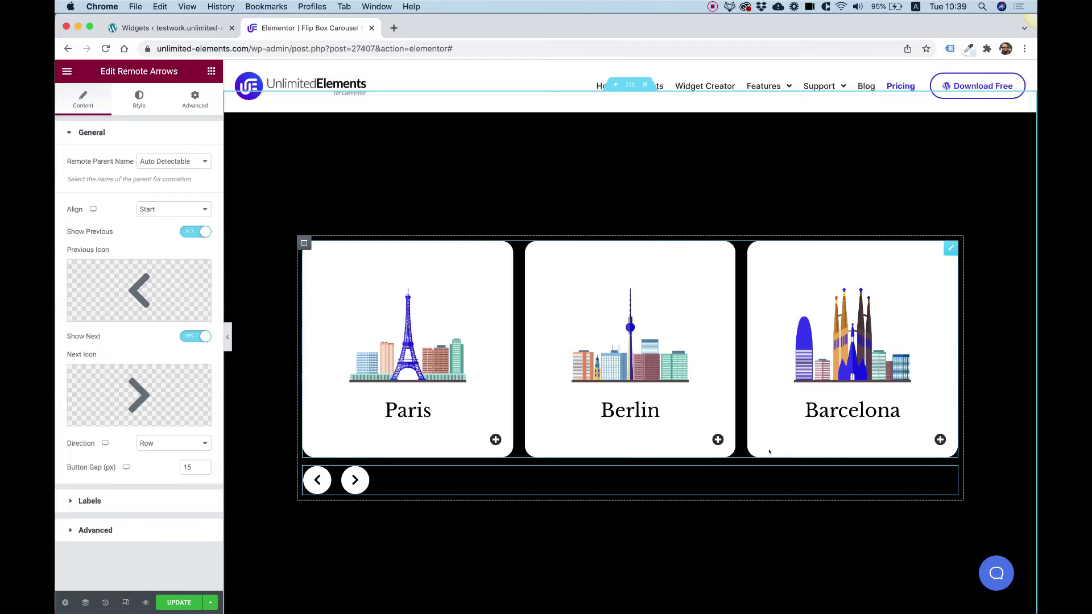
pyautogui.rightClick(304, 243)
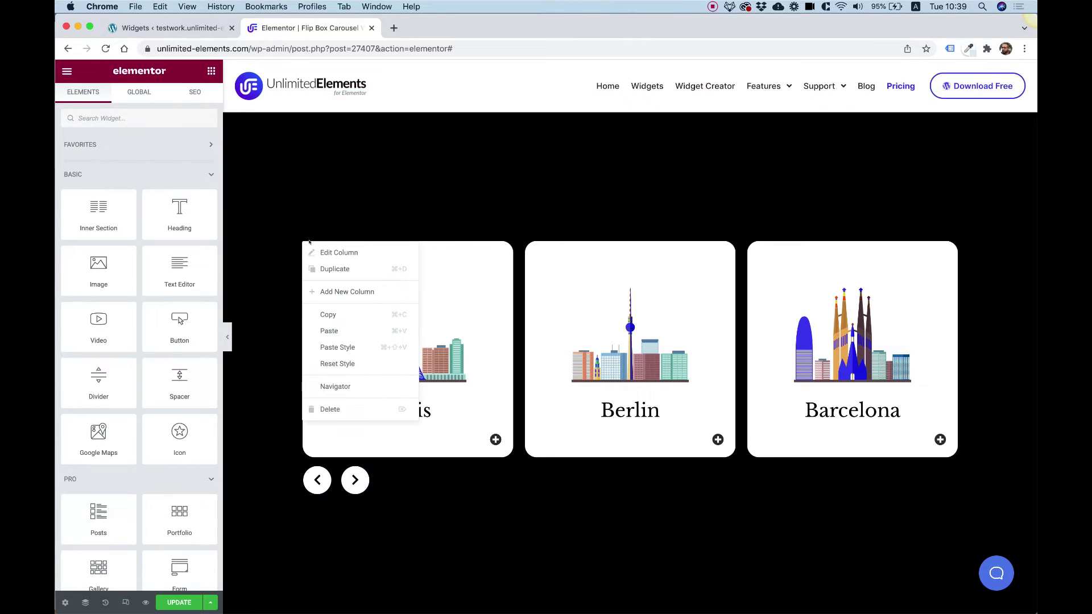
pyautogui.click(339, 289)
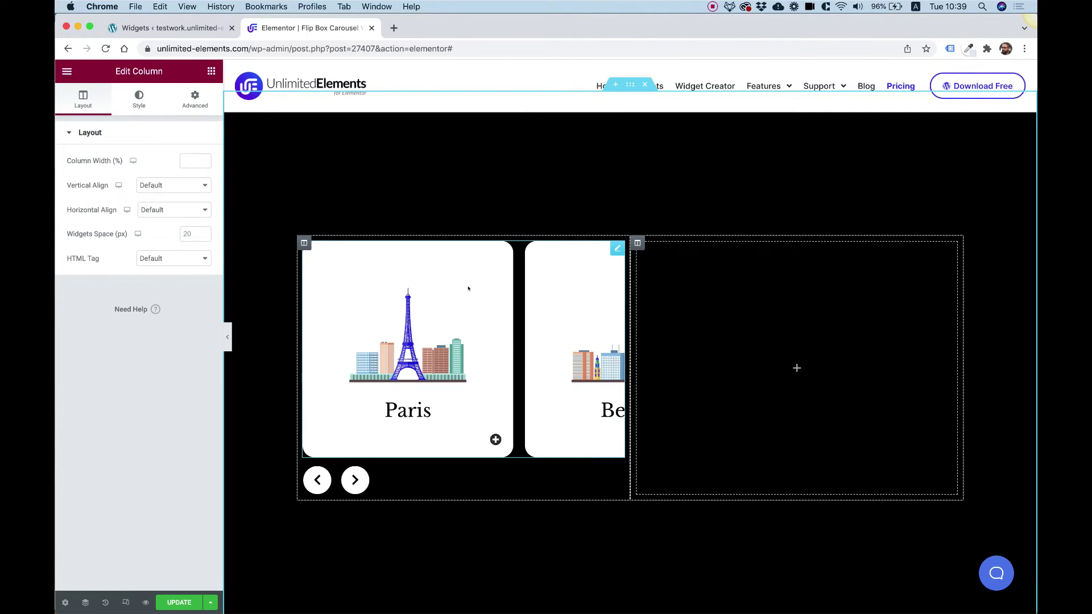
# Step: Set the section's content width to 900 and its columns gap to Wider
pyautogui.scroll(1, 468, 288)
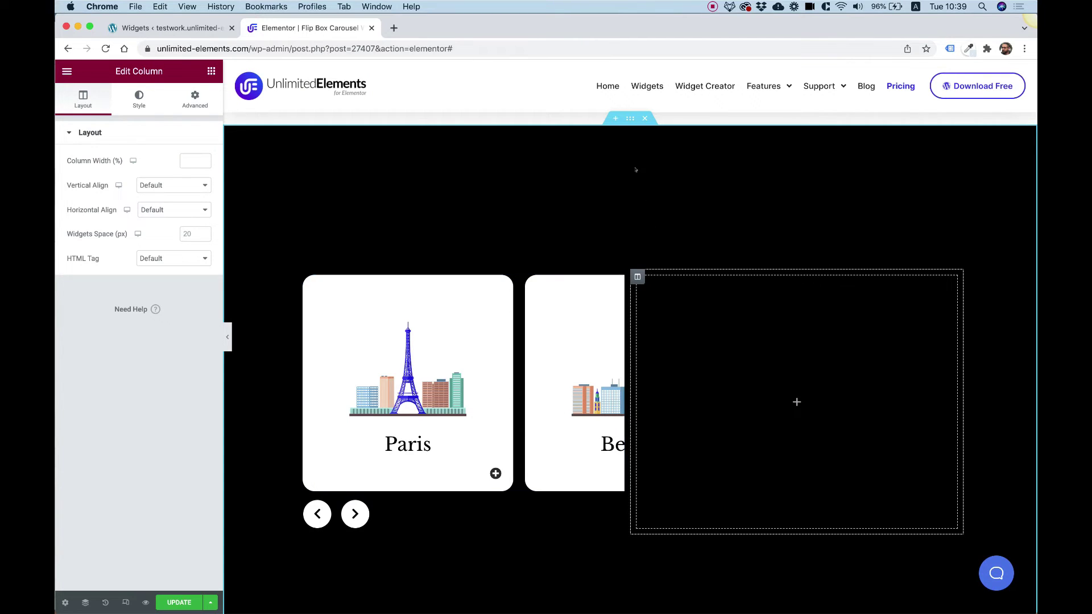
pyautogui.click(627, 118)
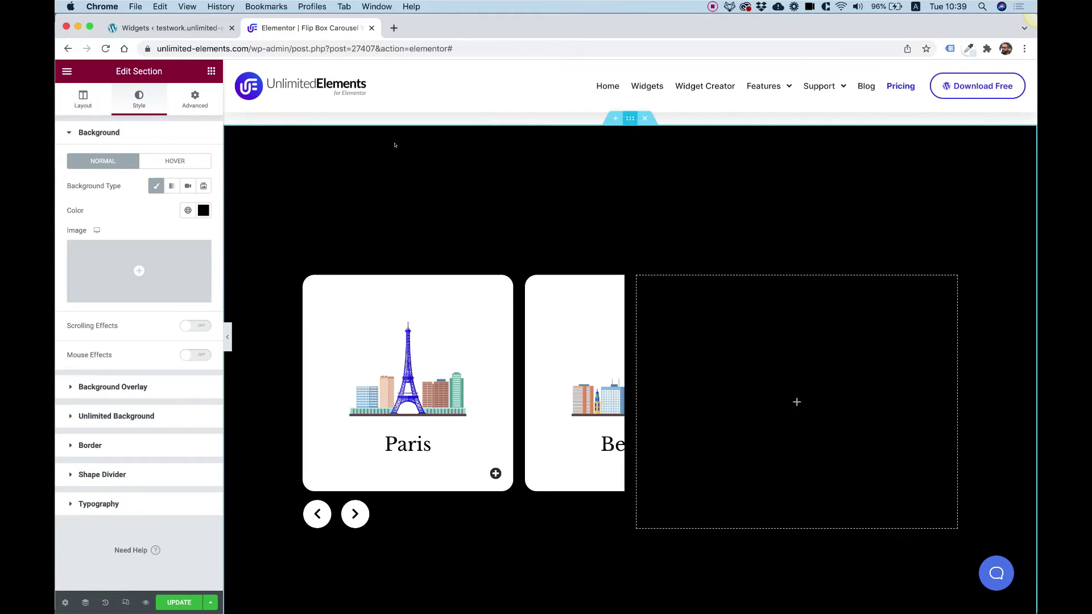
pyautogui.click(79, 101)
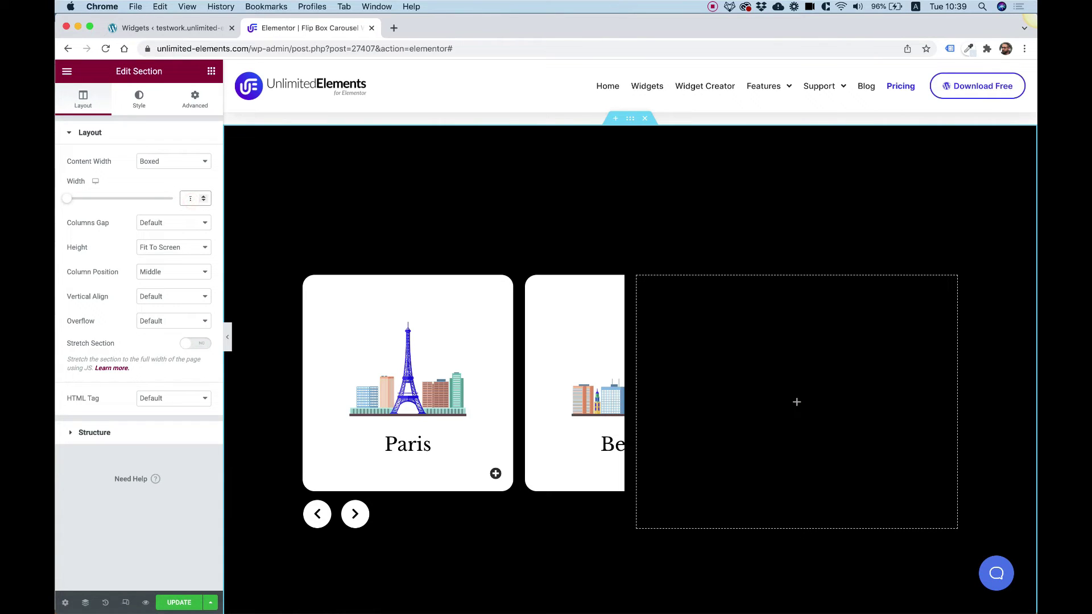
pyautogui.write('960')
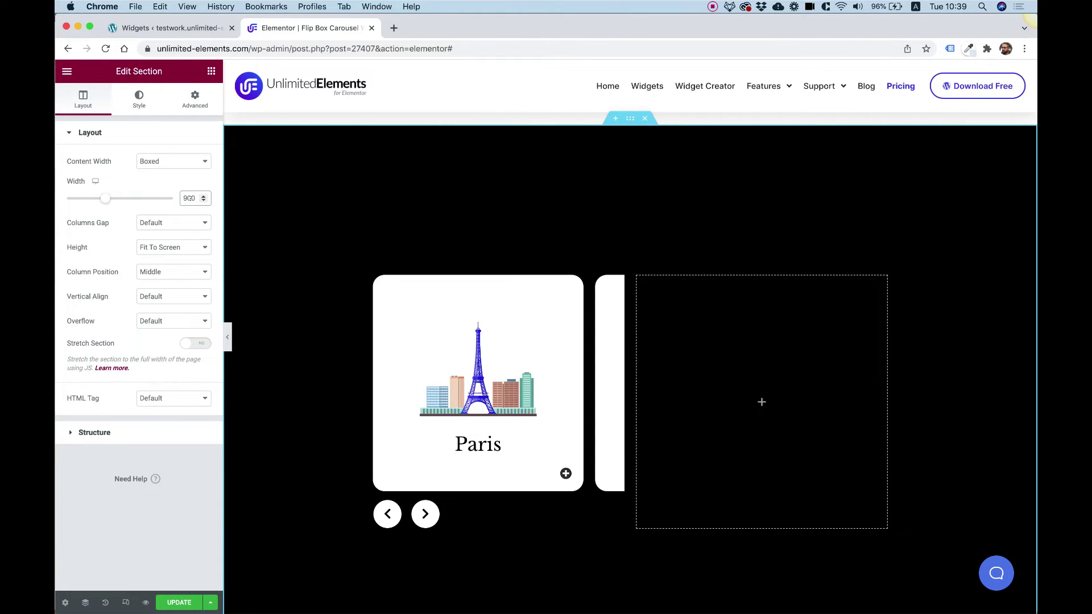
pyautogui.click(152, 223)
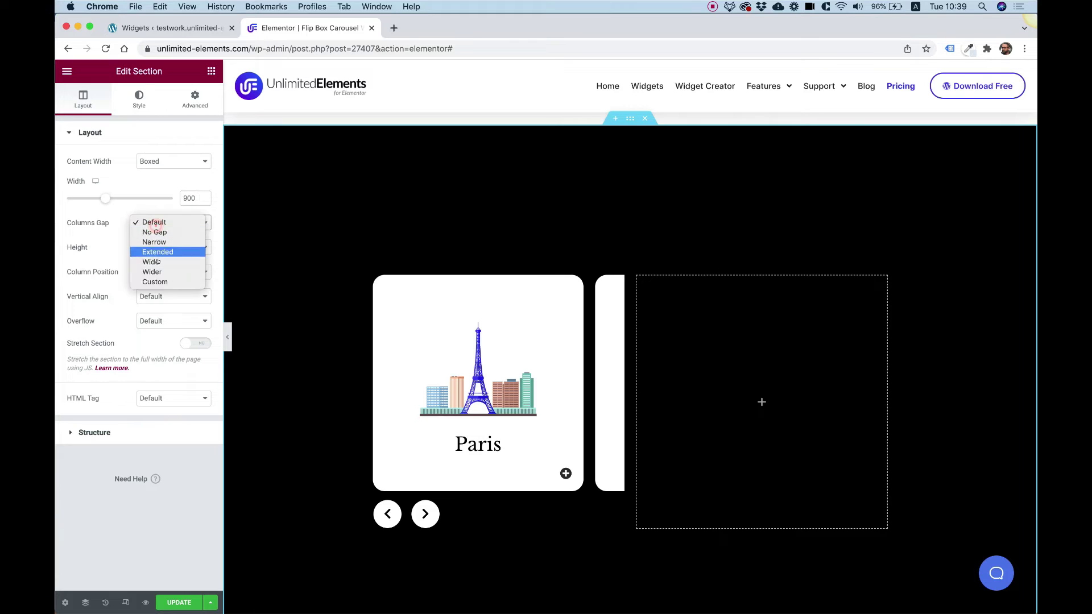
pyautogui.click(158, 272)
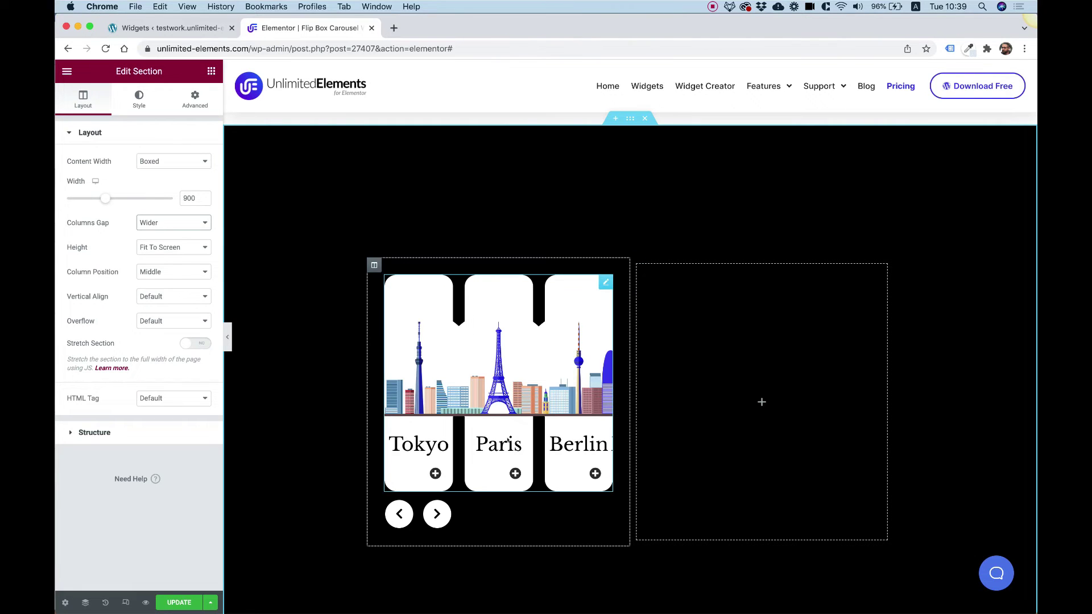
# Step: Advance the carousel with the remote arrow and set the Flip Box Carousel's number of items to 1
pyautogui.click(436, 514)
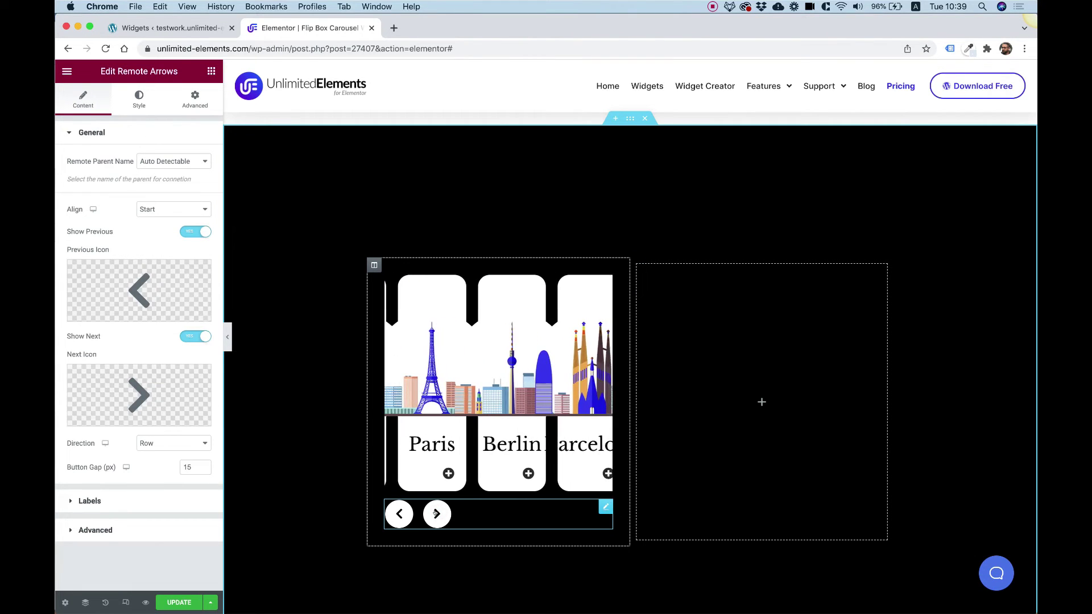
pyautogui.click(556, 344)
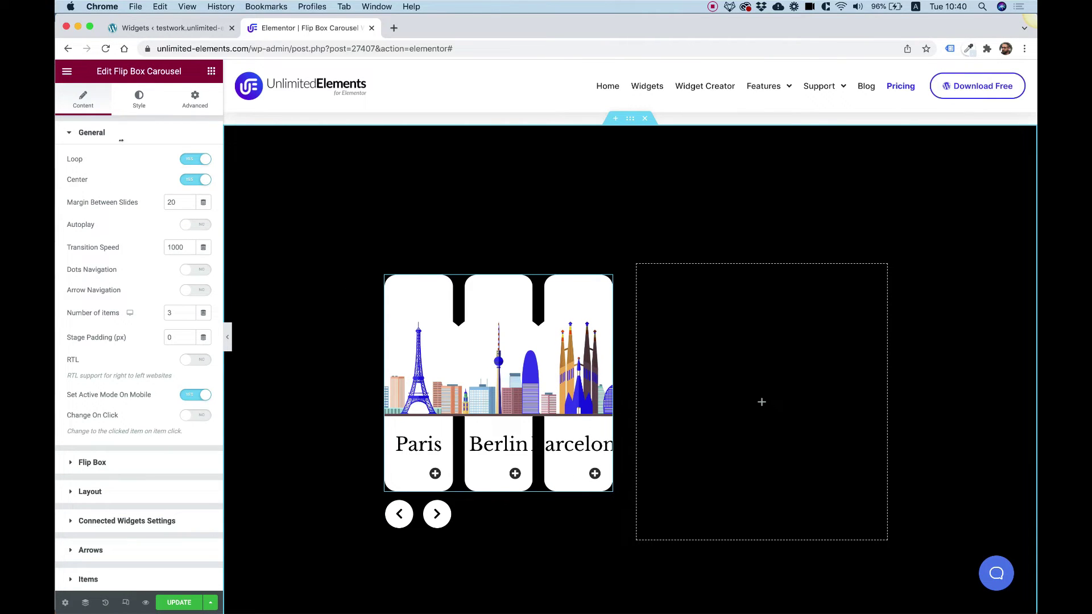
pyautogui.click(168, 311)
pyautogui.doubleClick(170, 311)
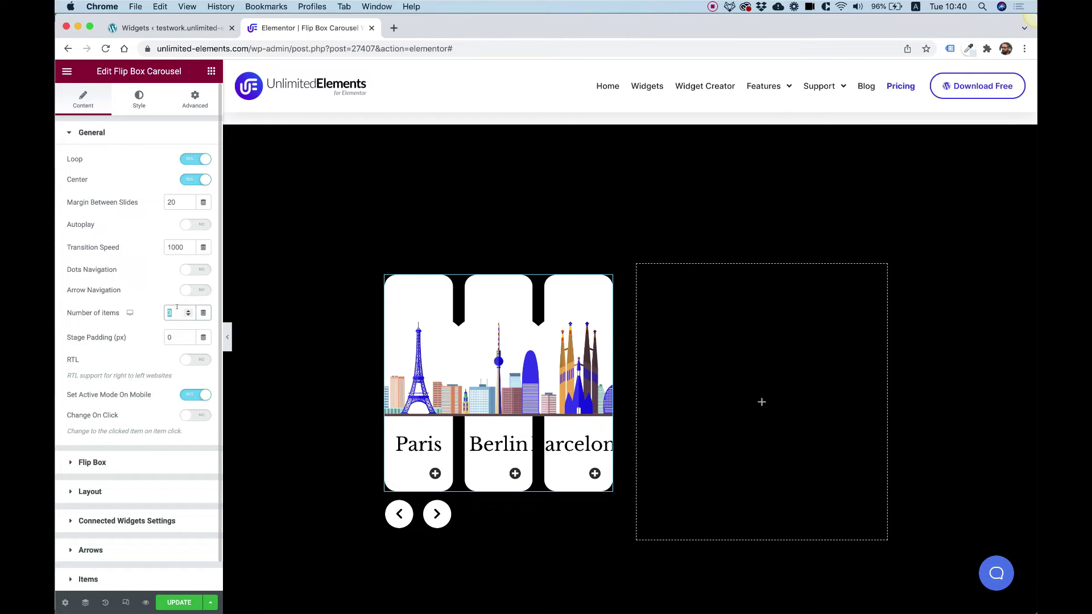
pyautogui.write('1')
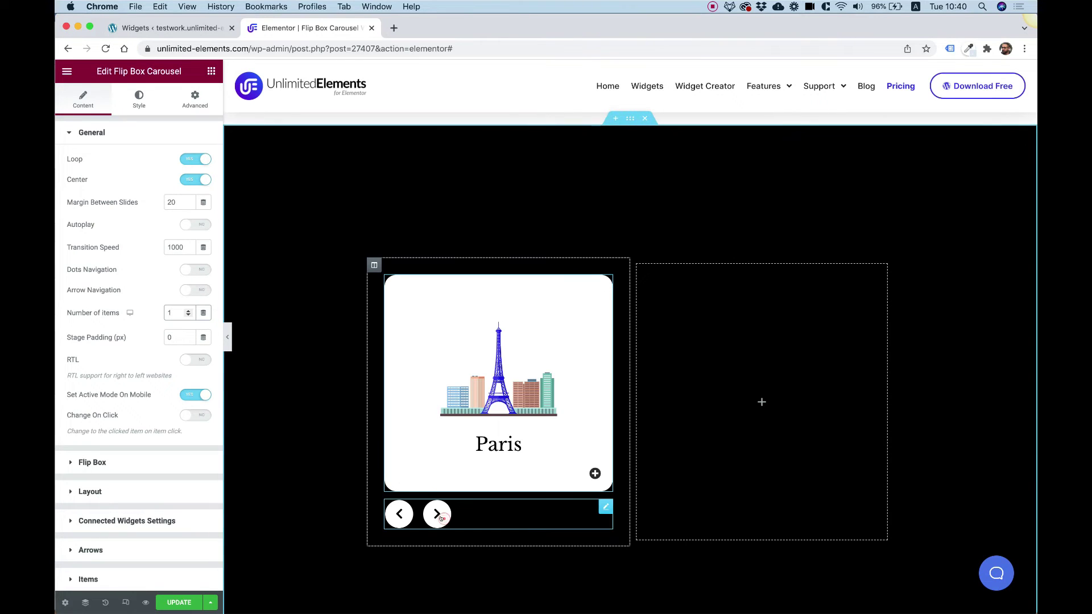
# Step: Check the single-card carousel by moving it with the remote arrow and flipping the Paris card
pyautogui.click(441, 517)
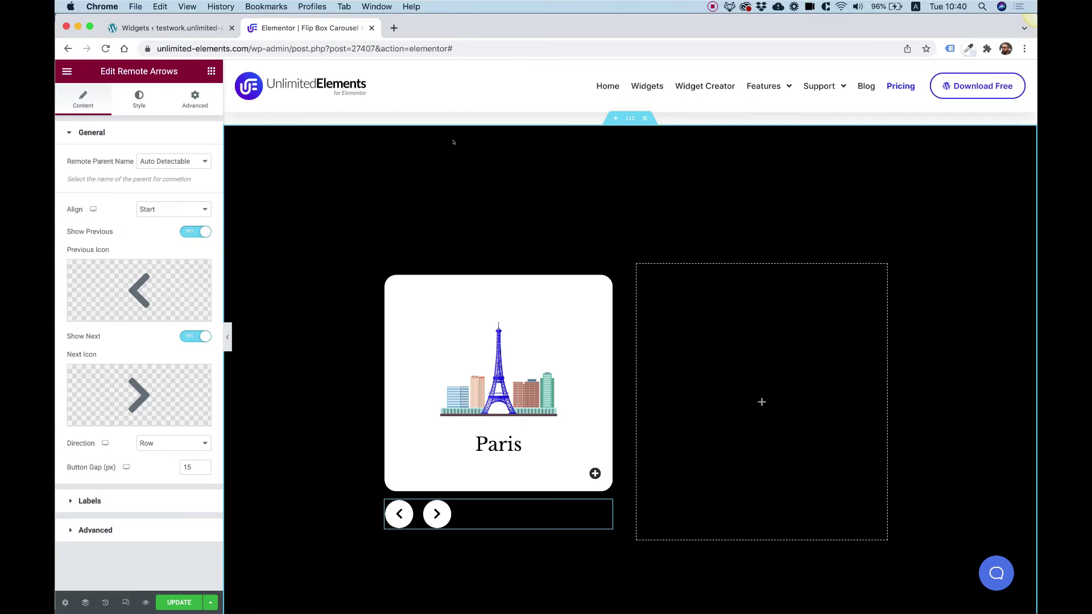
pyautogui.scroll(-1, 666, 184)
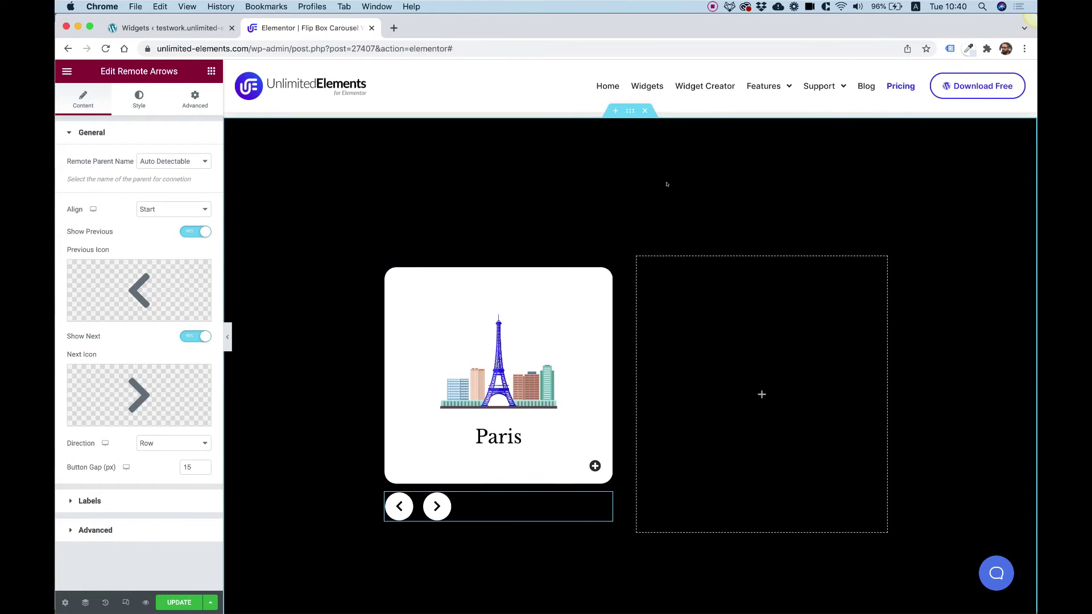
pyautogui.scroll(-1, 666, 184)
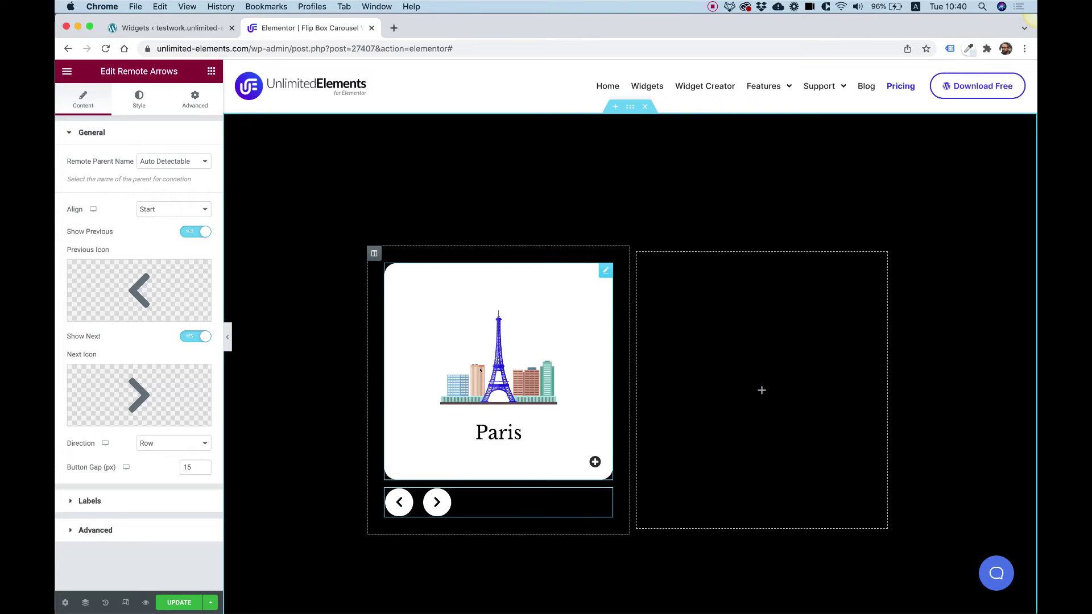
pyautogui.click(594, 461)
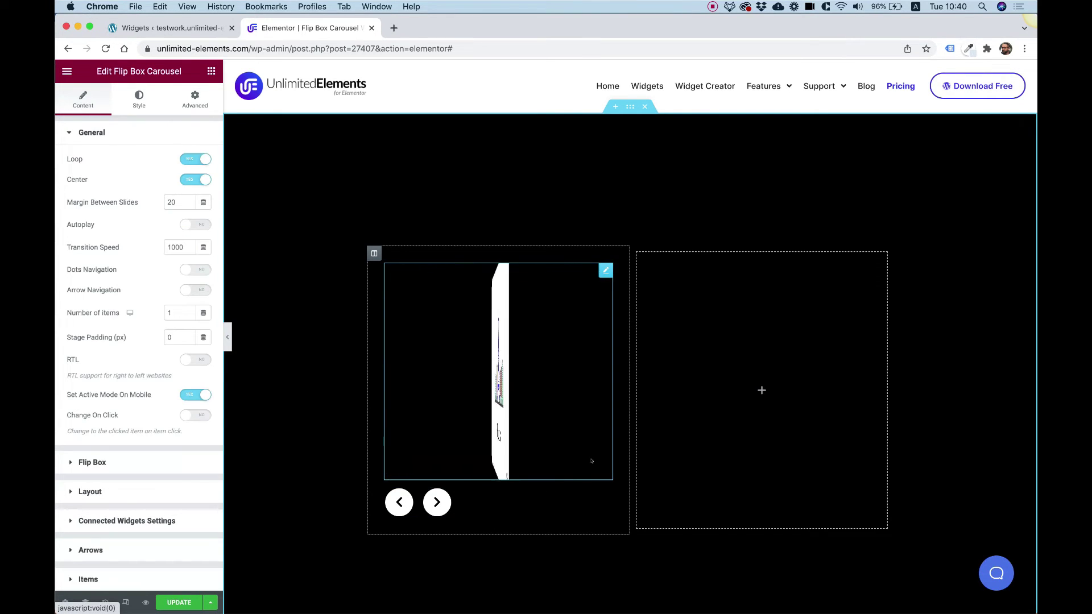
pyautogui.click(438, 500)
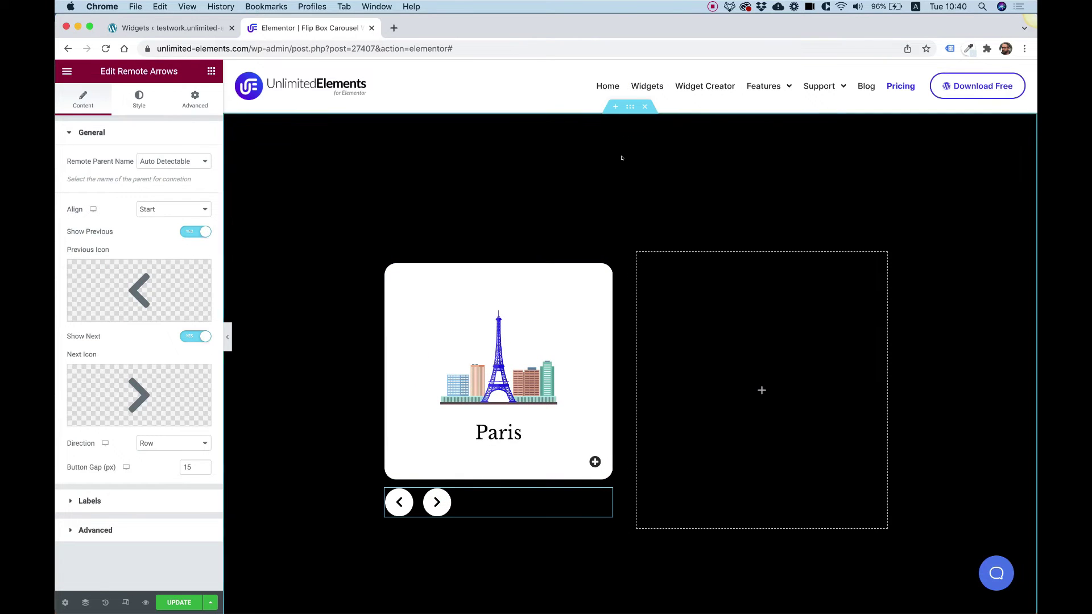
# Step: Give the section an Unlimited Background of type Background Slider and turn off its autoplay
pyautogui.click(627, 109)
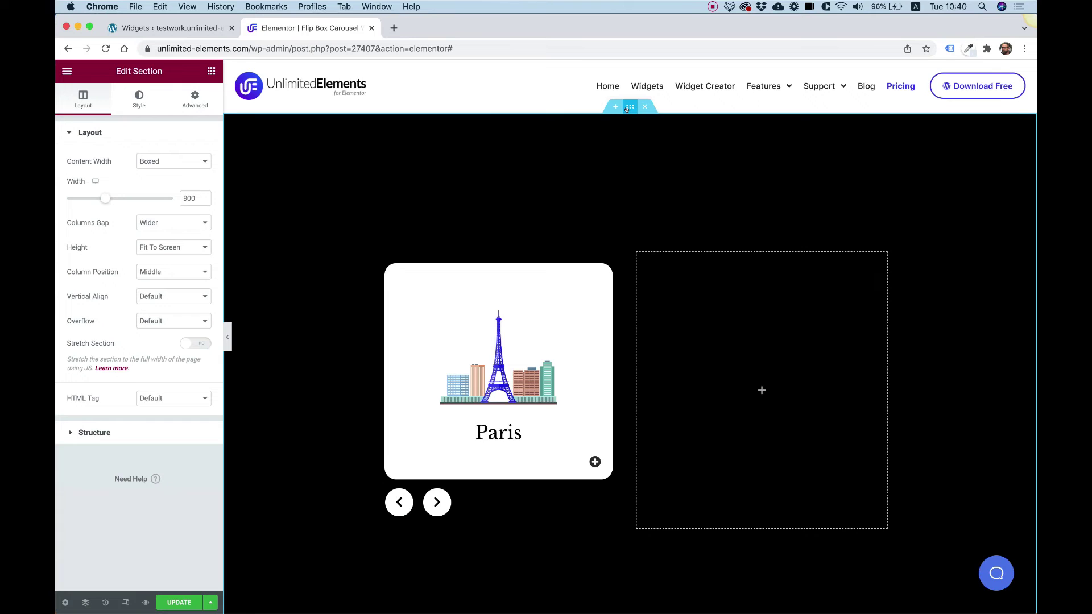
pyautogui.click(138, 99)
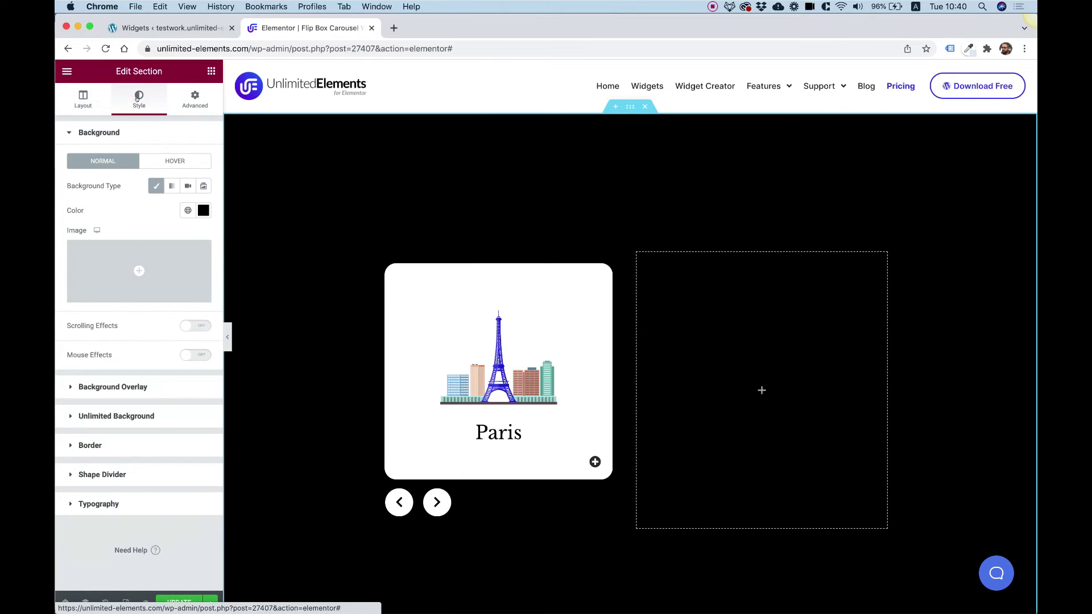
pyautogui.click(120, 412)
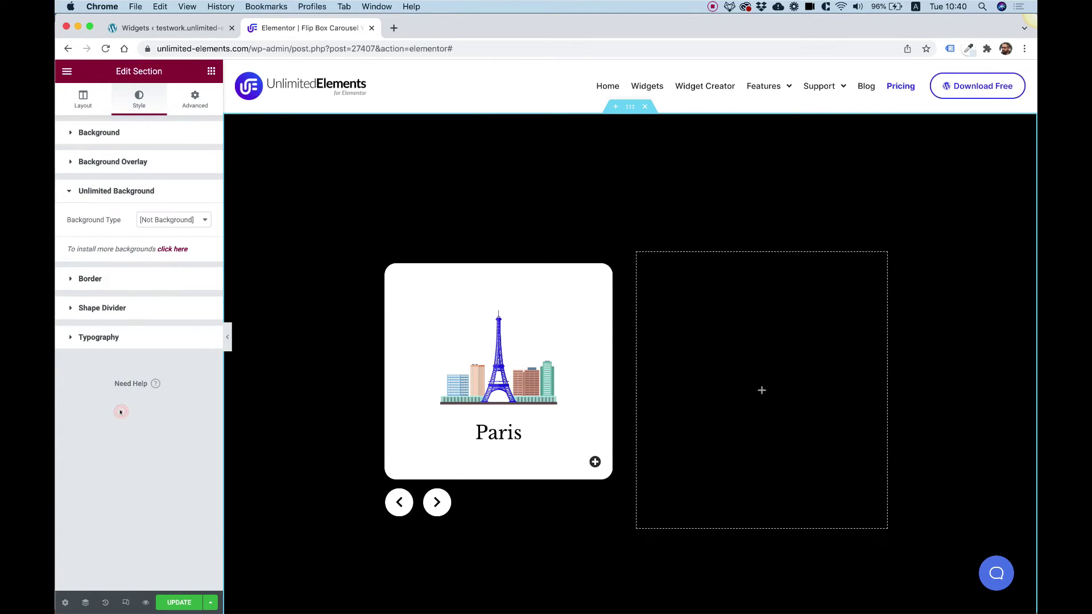
pyautogui.click(167, 220)
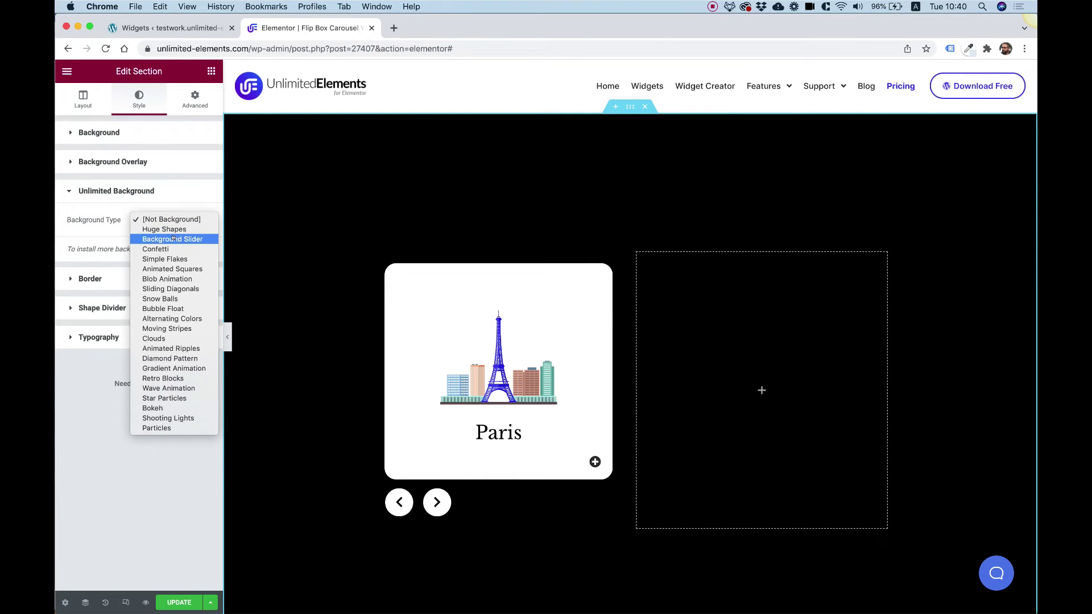
pyautogui.click(172, 239)
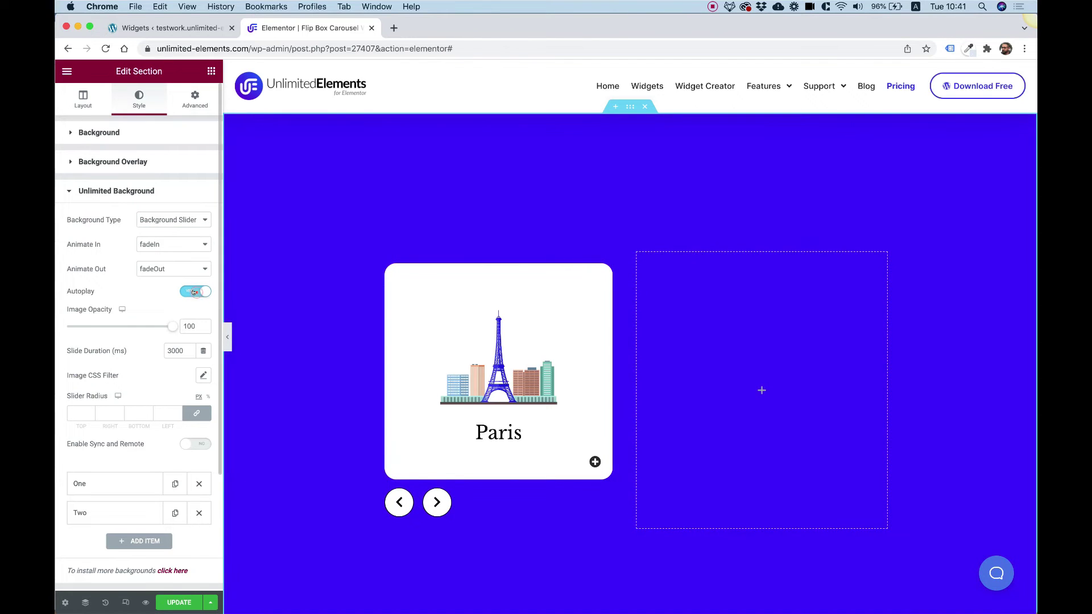
pyautogui.click(193, 292)
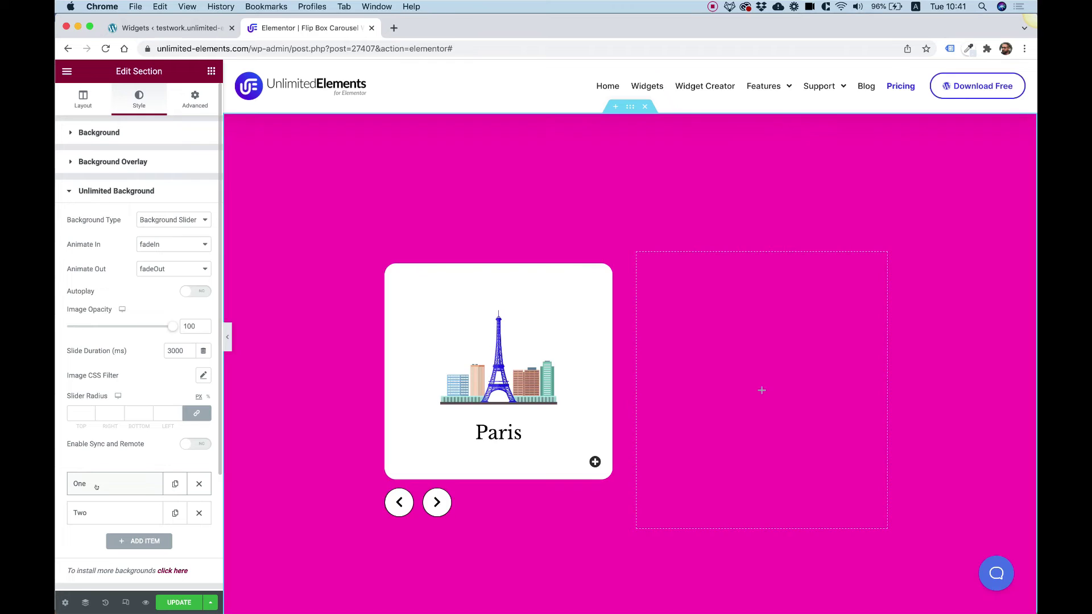
# Step: Set the source of the background slider's first item, One, to Image
pyautogui.click(96, 485)
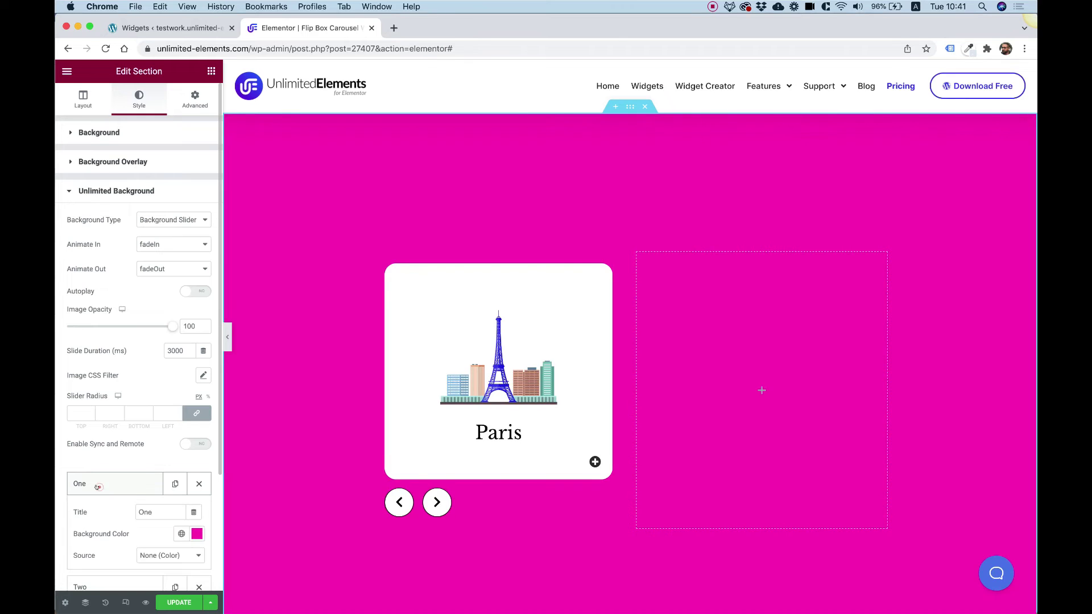
pyautogui.scroll(-4, 102, 472)
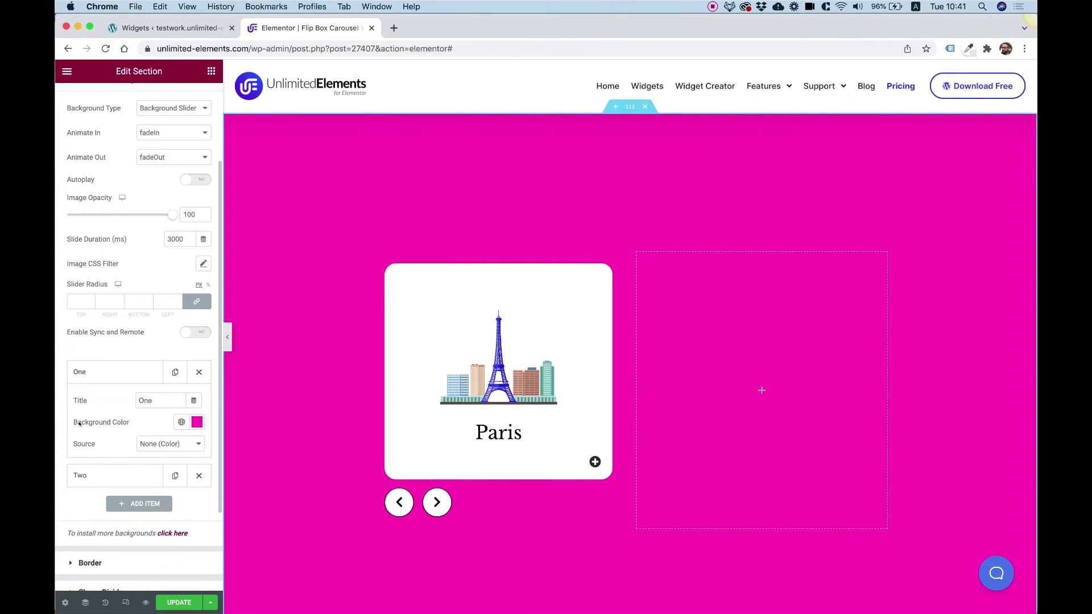
pyautogui.click(165, 445)
pyautogui.click(157, 454)
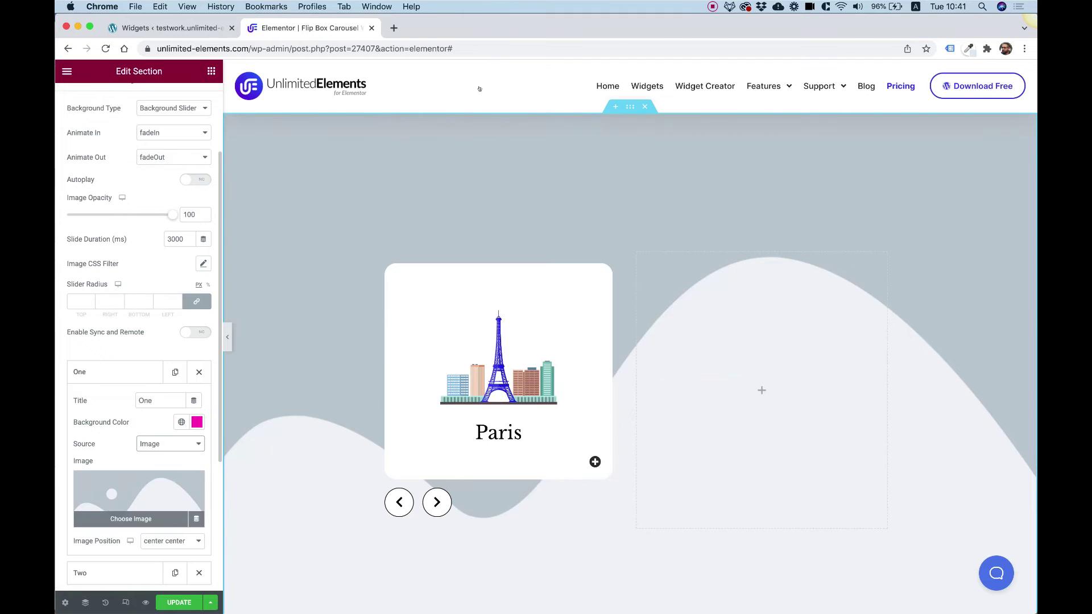
# Step: Leave the slide's image unchosen and check the carousel's city order by advancing it with the remote arrow
pyautogui.click(130, 497)
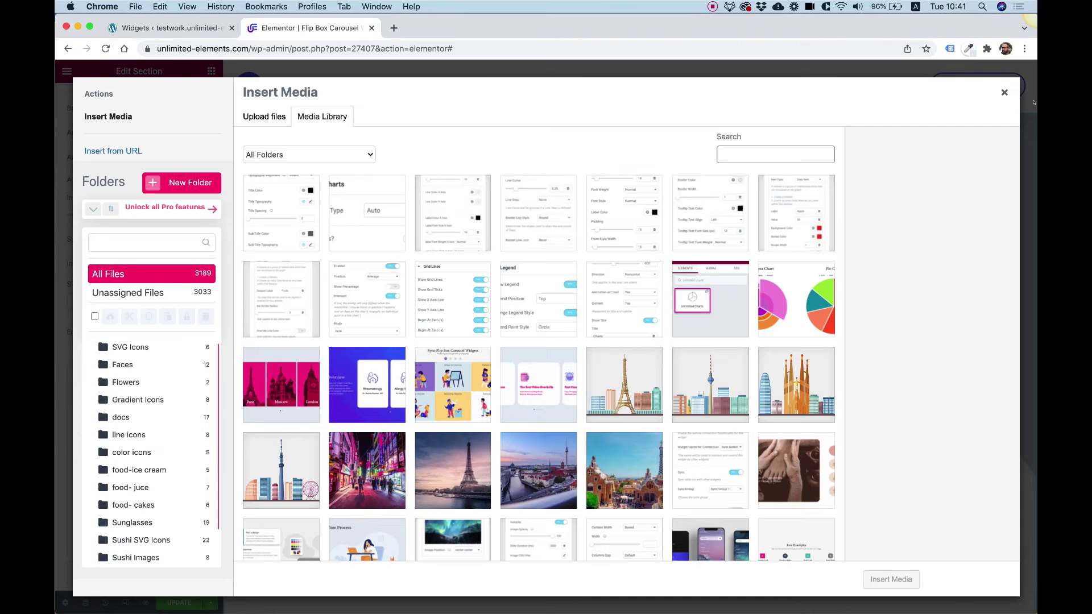
pyautogui.click(1004, 91)
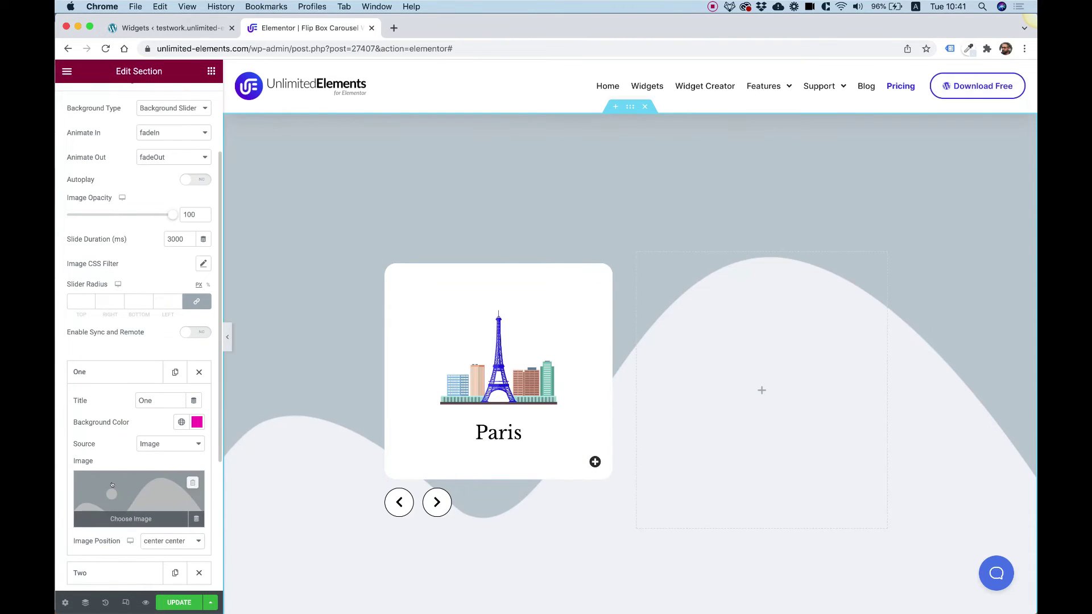
pyautogui.click(437, 502)
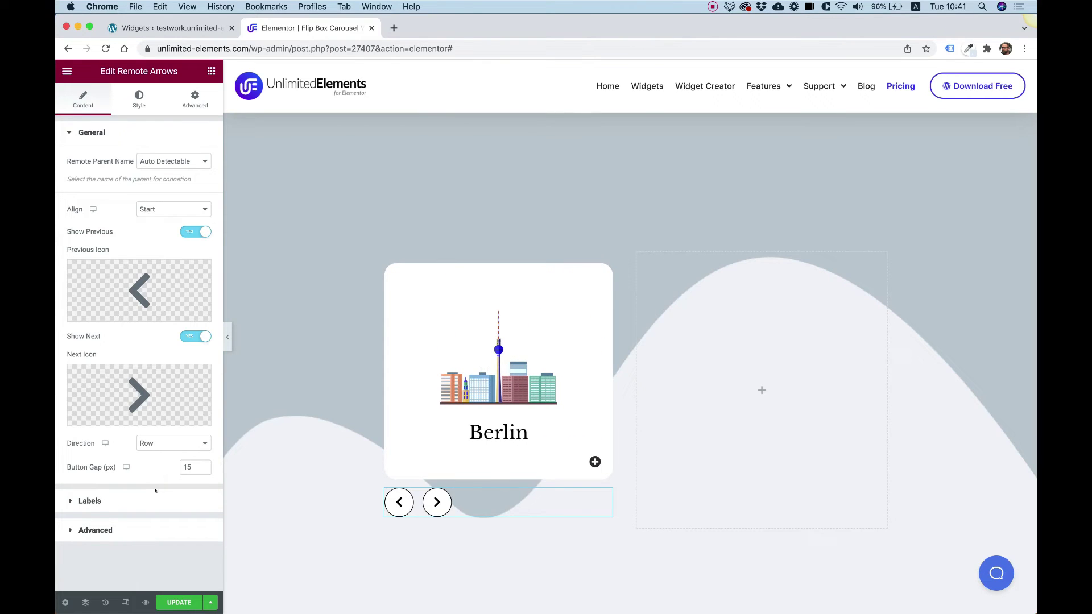
# Step: Return to the section's Unlimited Background settings and title the first slider item Paris
pyautogui.click(629, 107)
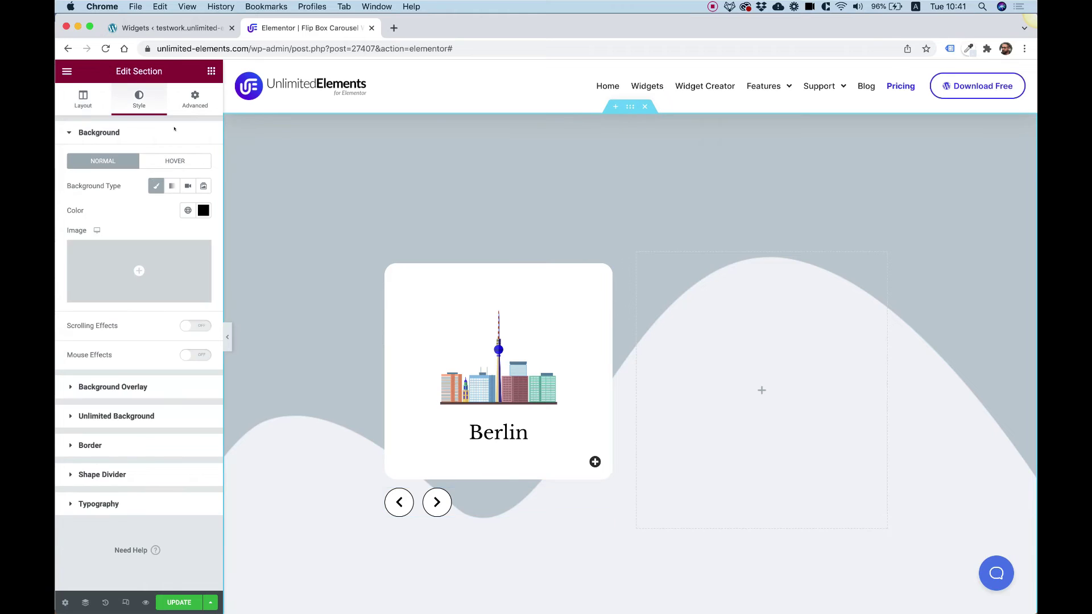
pyautogui.click(112, 412)
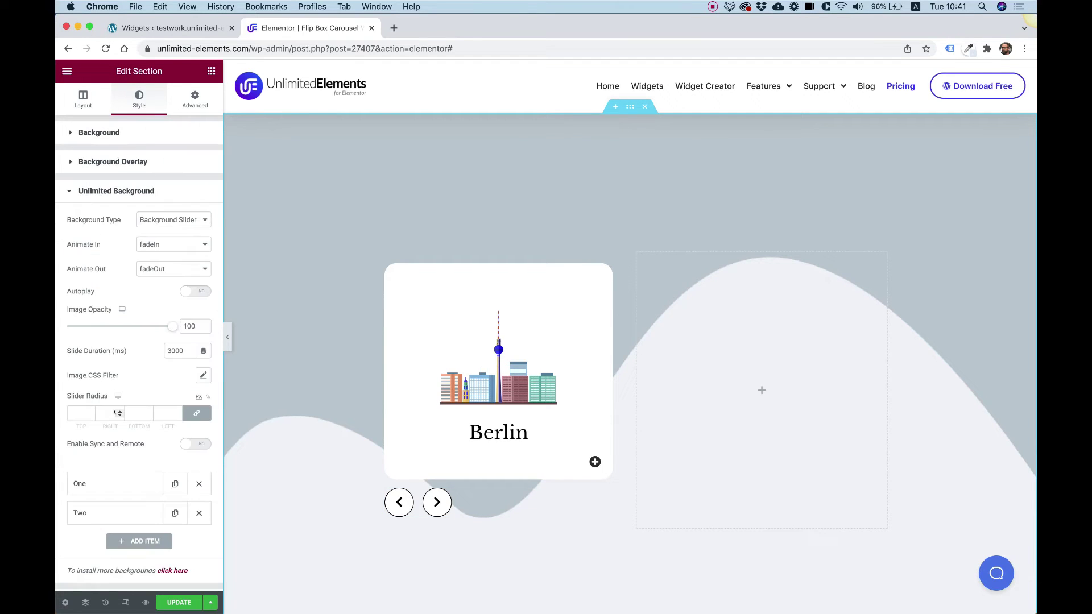
pyautogui.click(93, 477)
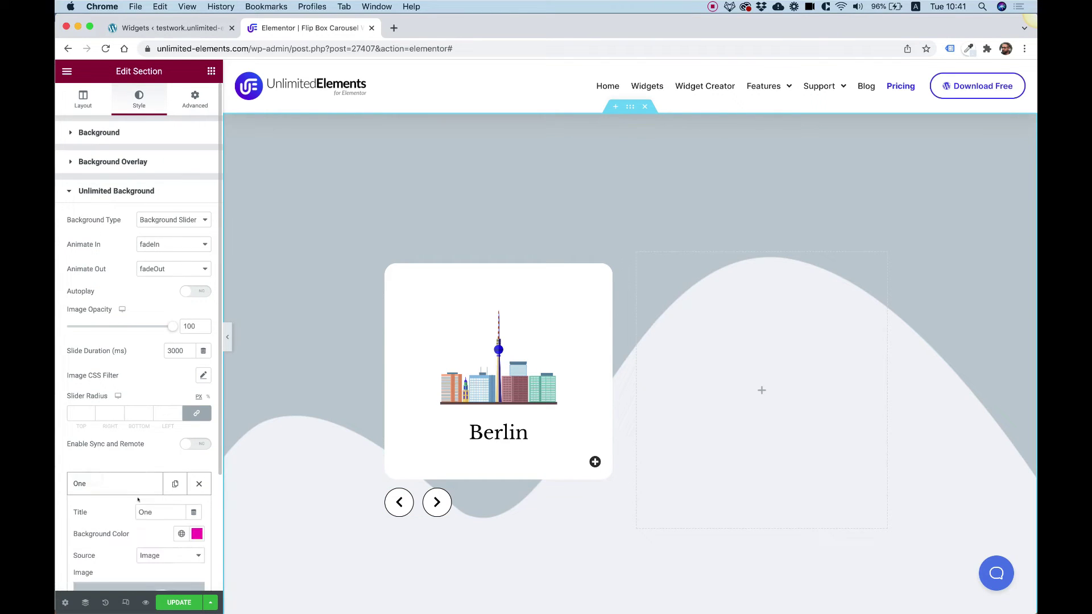
pyautogui.doubleClick(145, 512)
pyautogui.write('Pa')
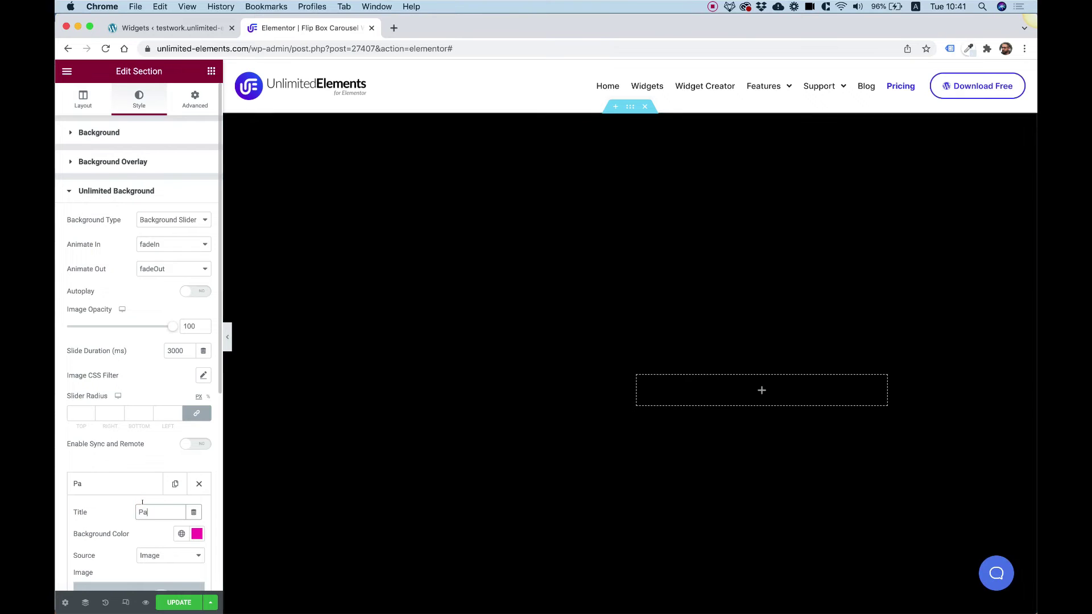
pyautogui.write('ris')
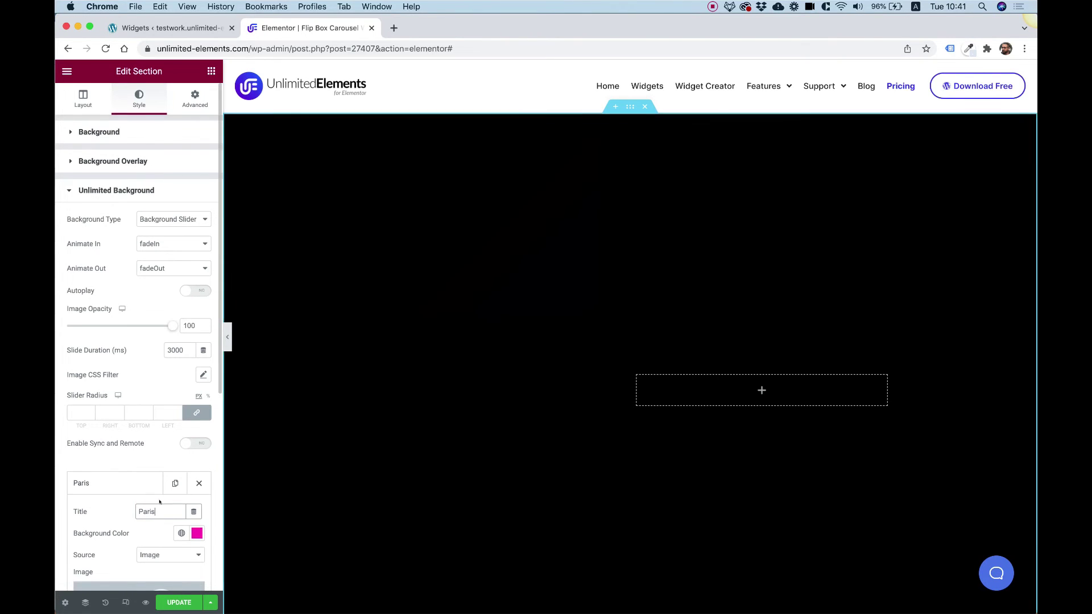
# Step: Use the Eiffel Tower sunset photo from the media library as the Paris slide's image
pyautogui.scroll(-3, 146, 483)
pyautogui.click(151, 469)
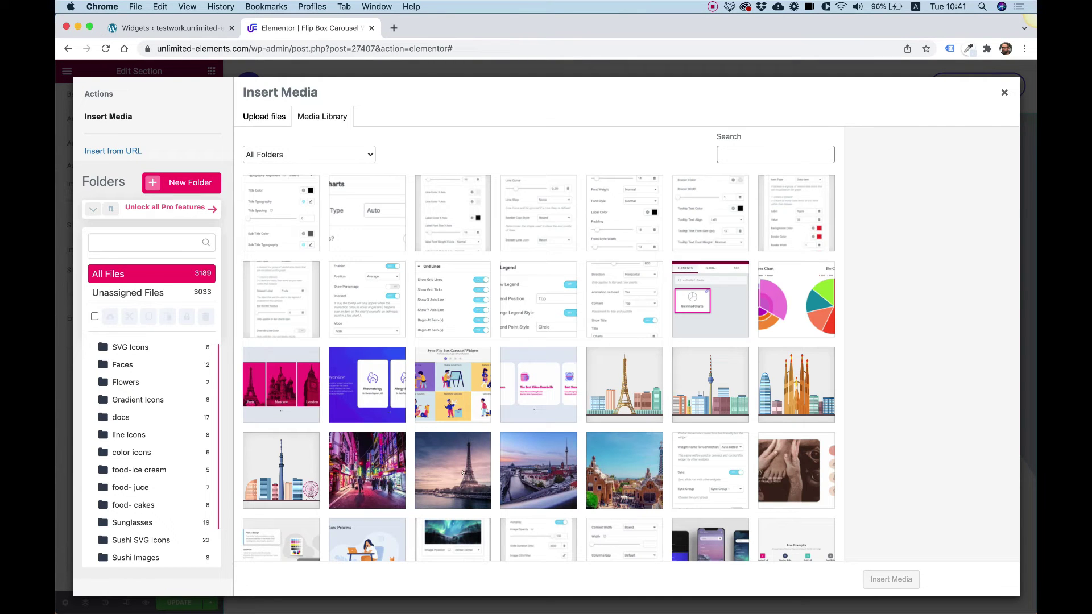
pyautogui.click(464, 472)
pyautogui.click(879, 579)
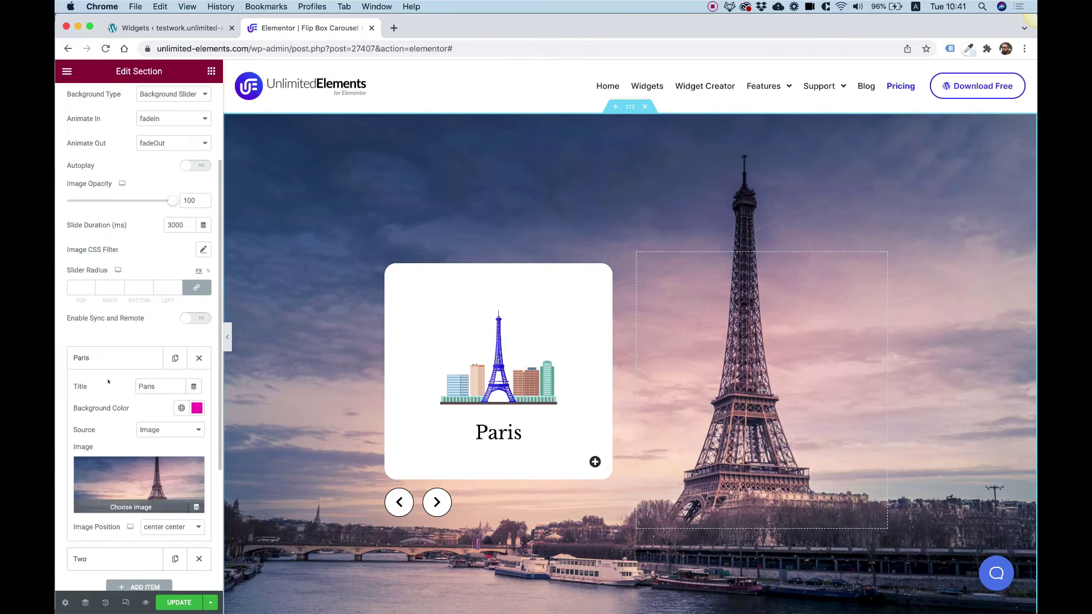
# Step: Title the second background slider item Berlin and set its source to Image
pyautogui.click(91, 552)
pyautogui.doubleClick(149, 412)
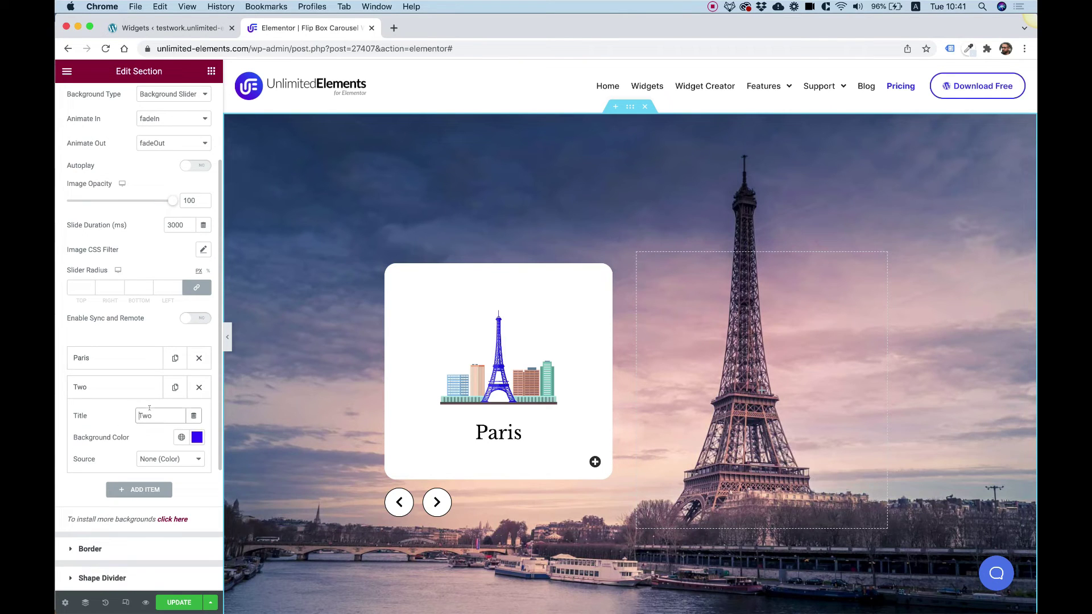
pyautogui.write('Berline')
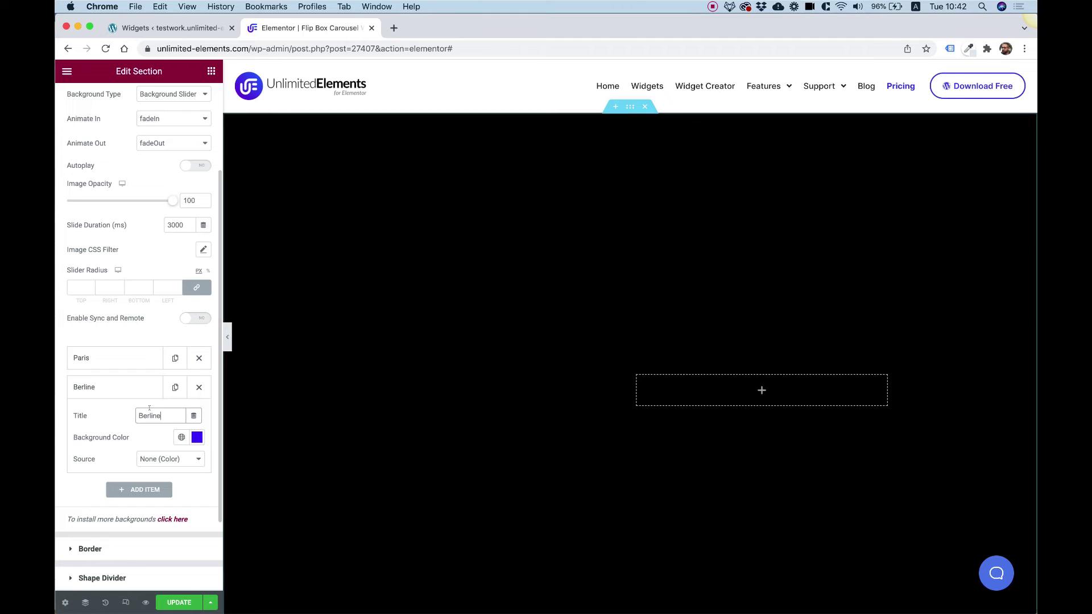
pyautogui.press('BackSpace')
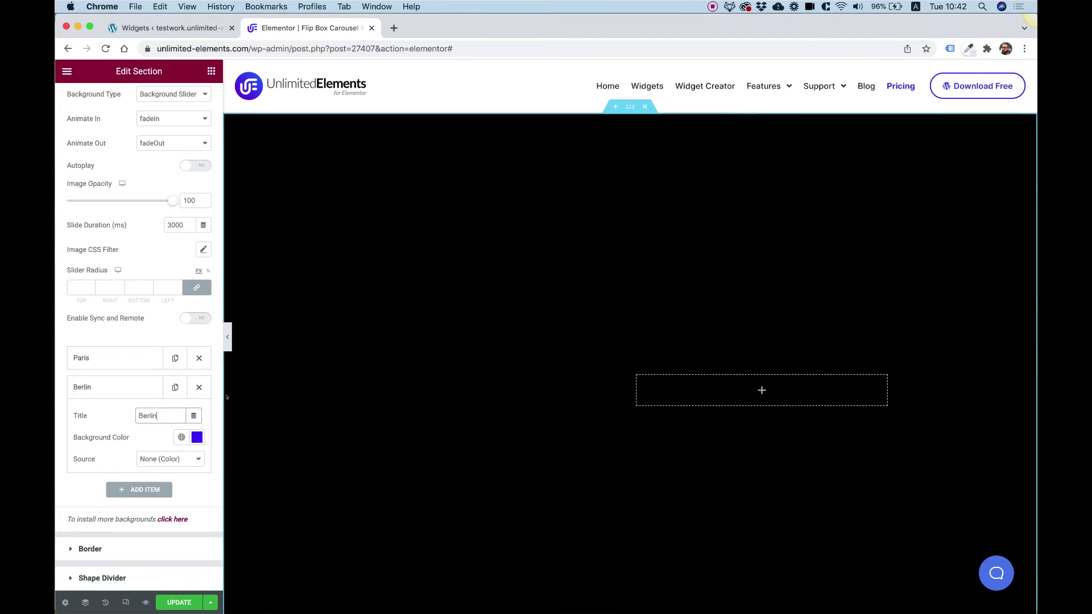
pyautogui.click(168, 459)
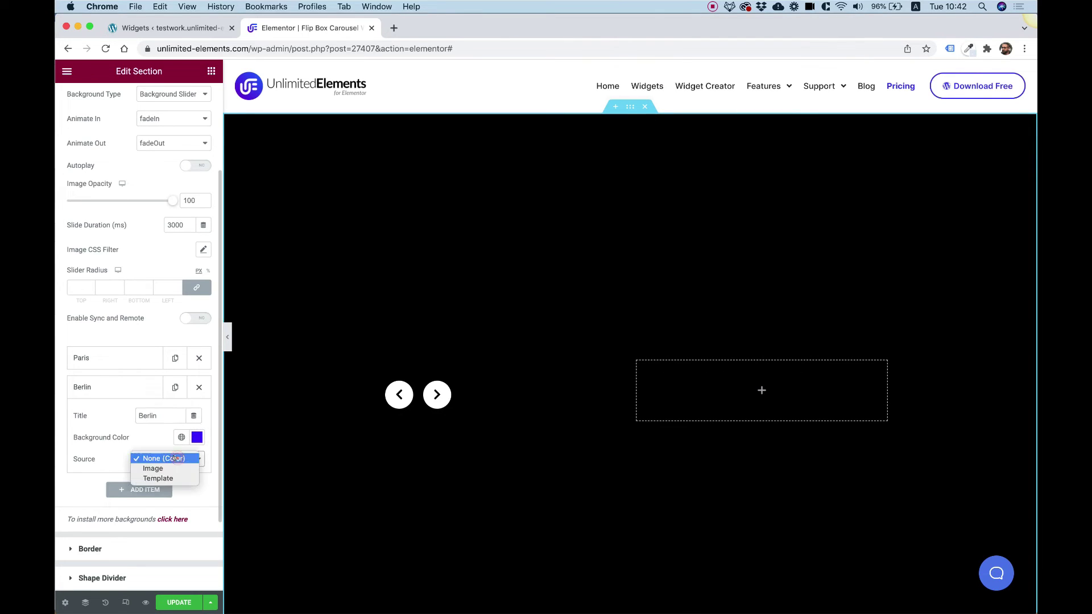
pyautogui.click(165, 468)
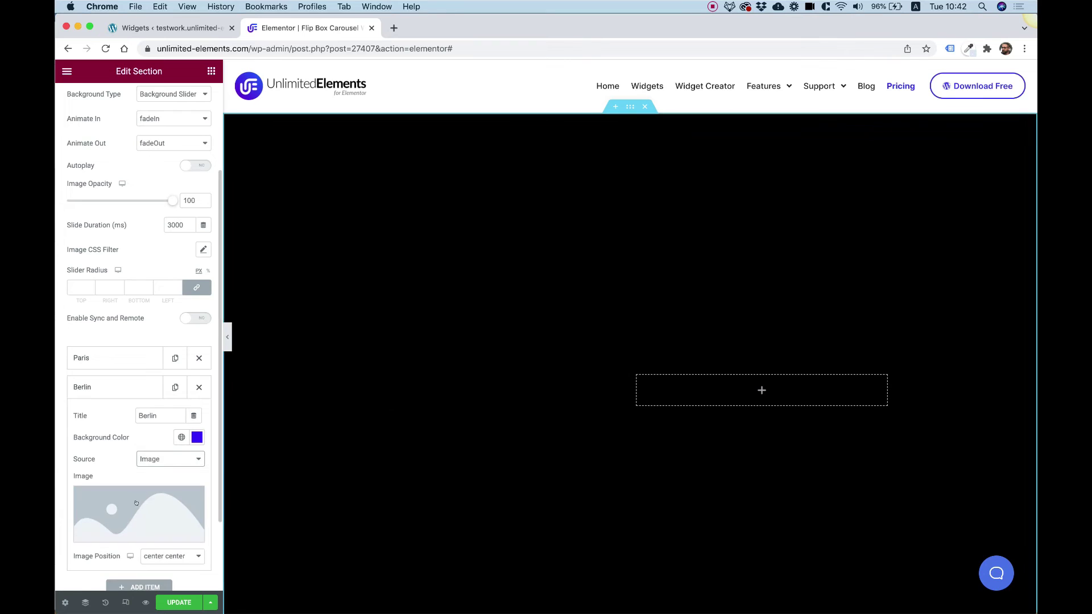
# Step: Insert berlin.jpg from the media library as the Berlin slide's image and collapse the item
pyautogui.click(137, 505)
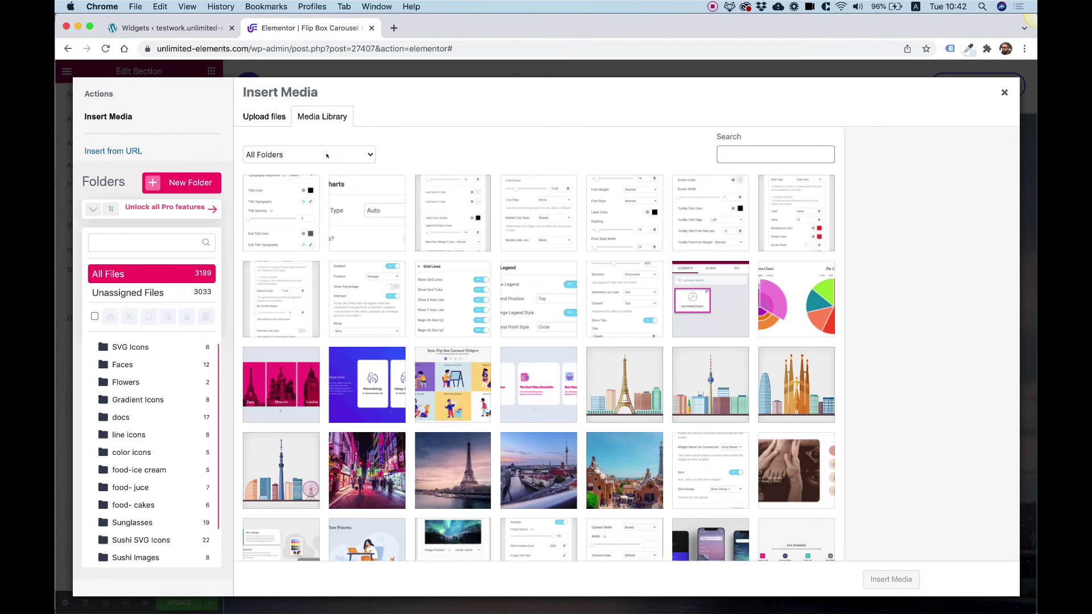
pyautogui.click(622, 454)
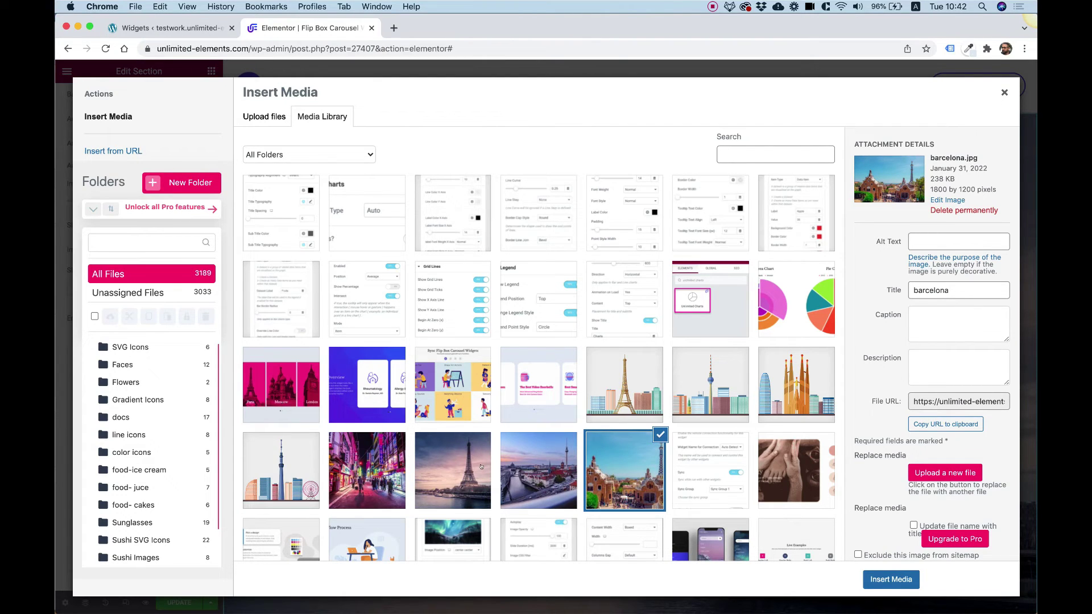
pyautogui.click(528, 466)
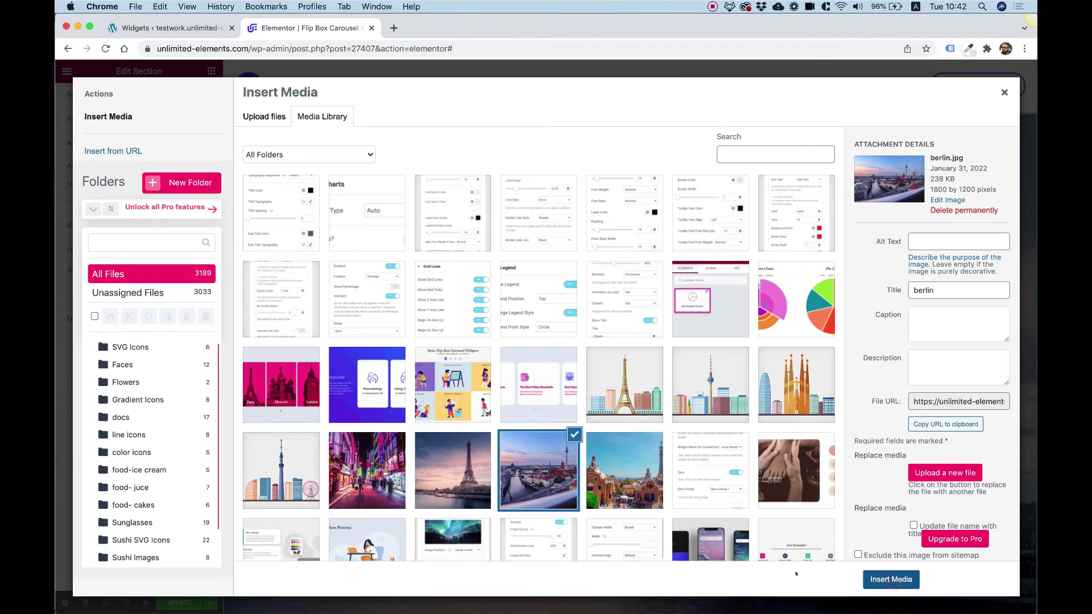
pyautogui.click(891, 579)
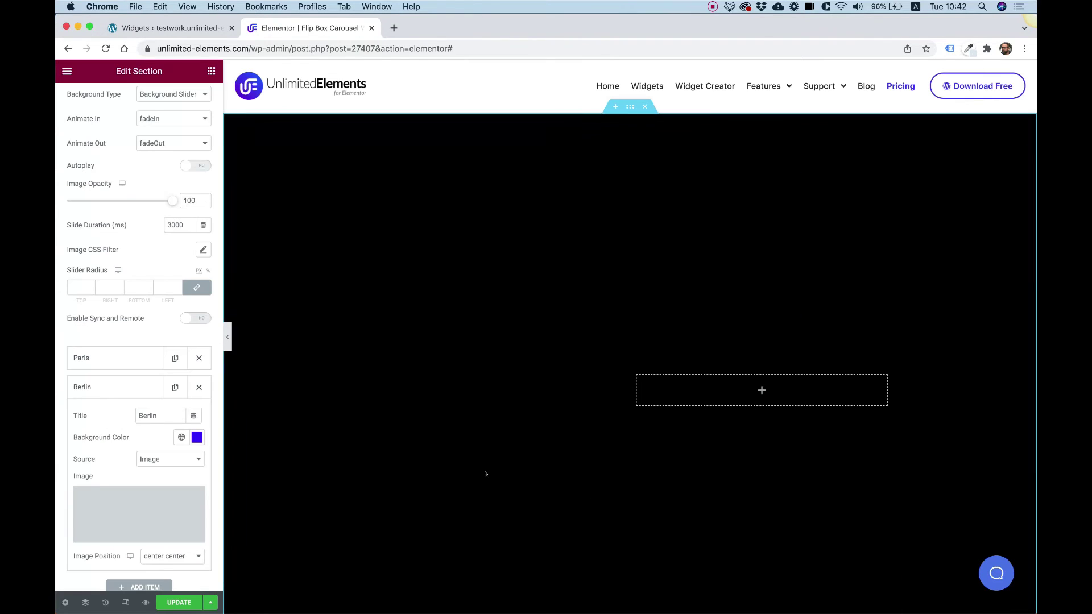
pyautogui.click(116, 386)
# Step: Duplicate the Berlin slide and title the copy Barcelona
pyautogui.click(176, 388)
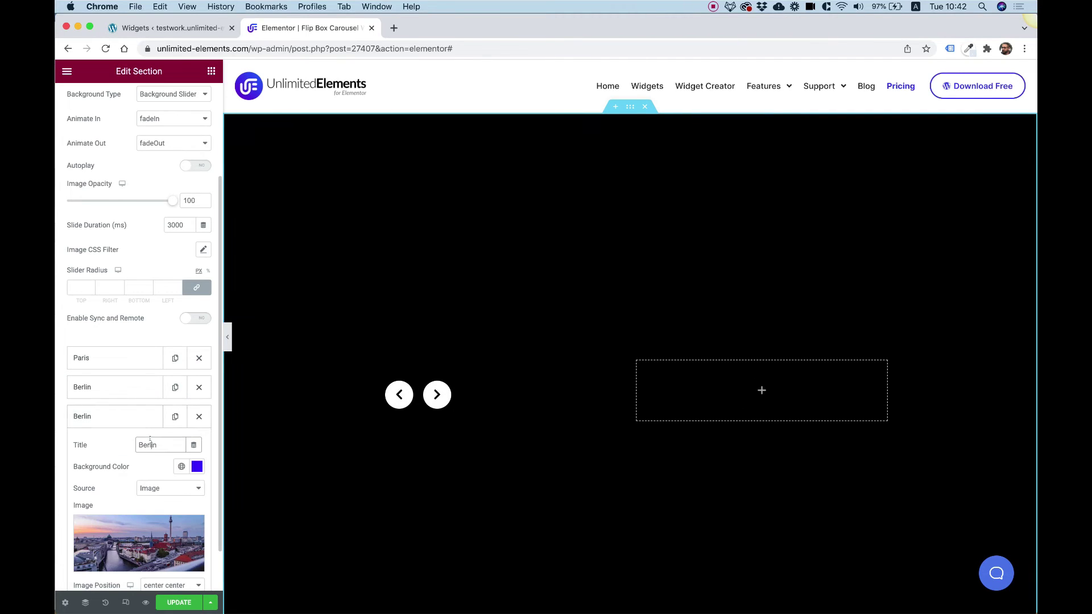
pyautogui.doubleClick(149, 444)
pyautogui.write('Barc')
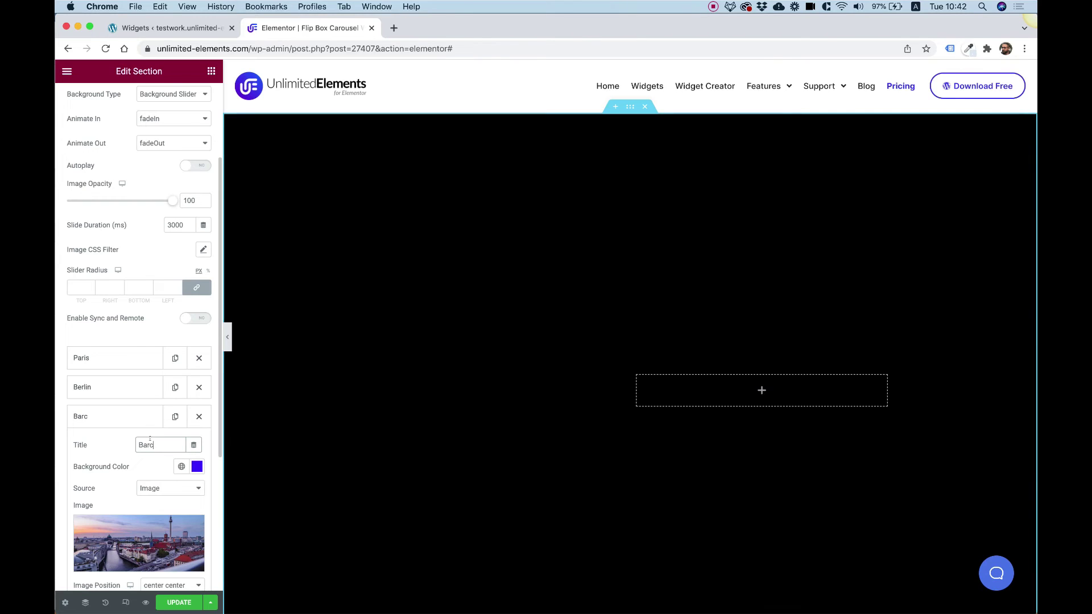
pyautogui.write('elona')
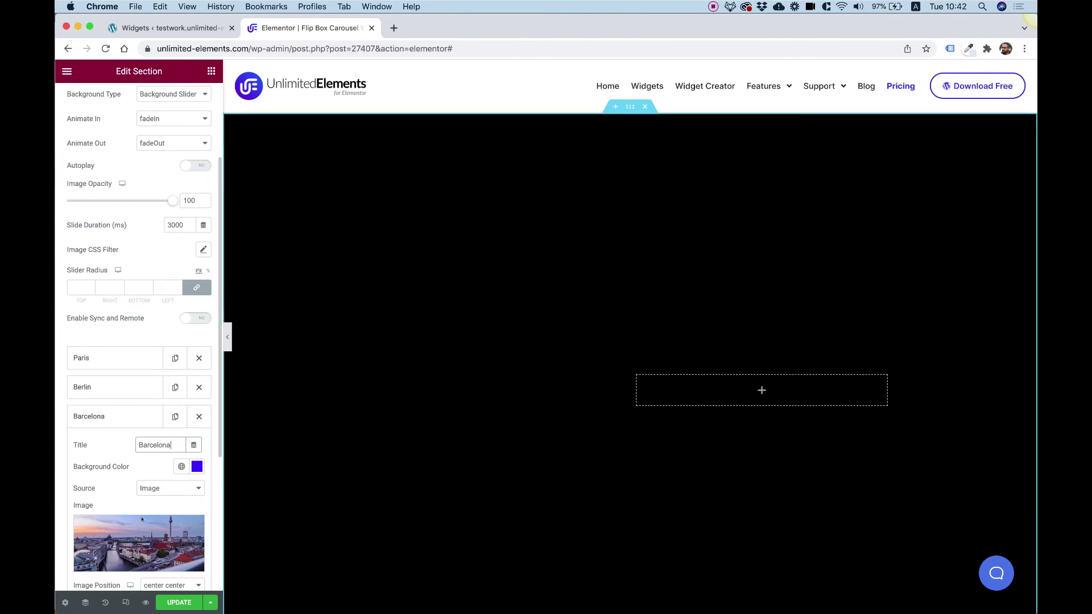
# Step: Replace the Barcelona slide's image with barcelona.jpg from the media library and collapse the item
pyautogui.click(139, 543)
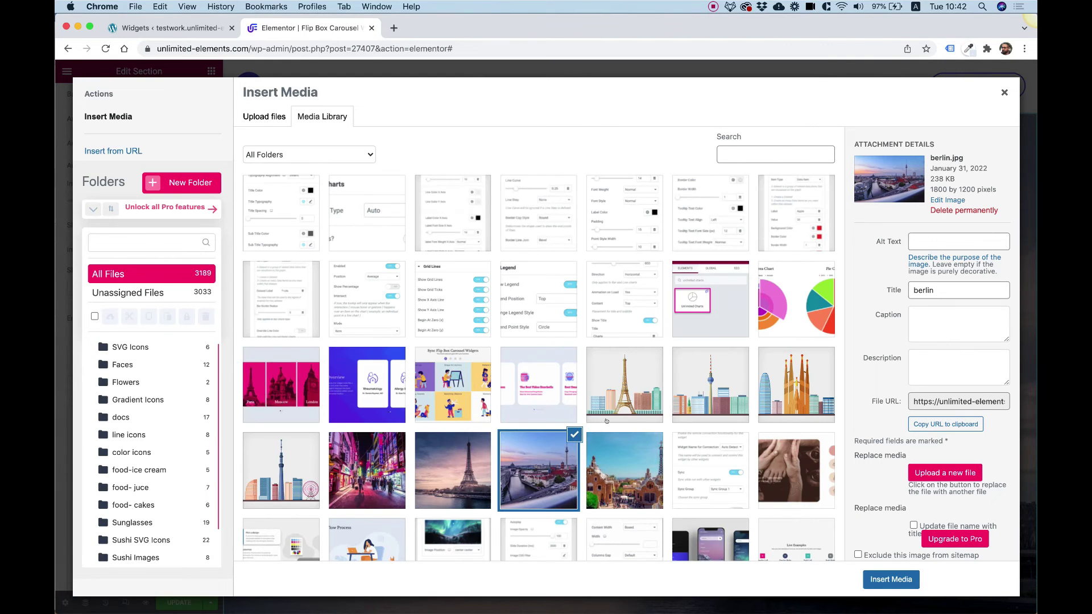
pyautogui.click(623, 484)
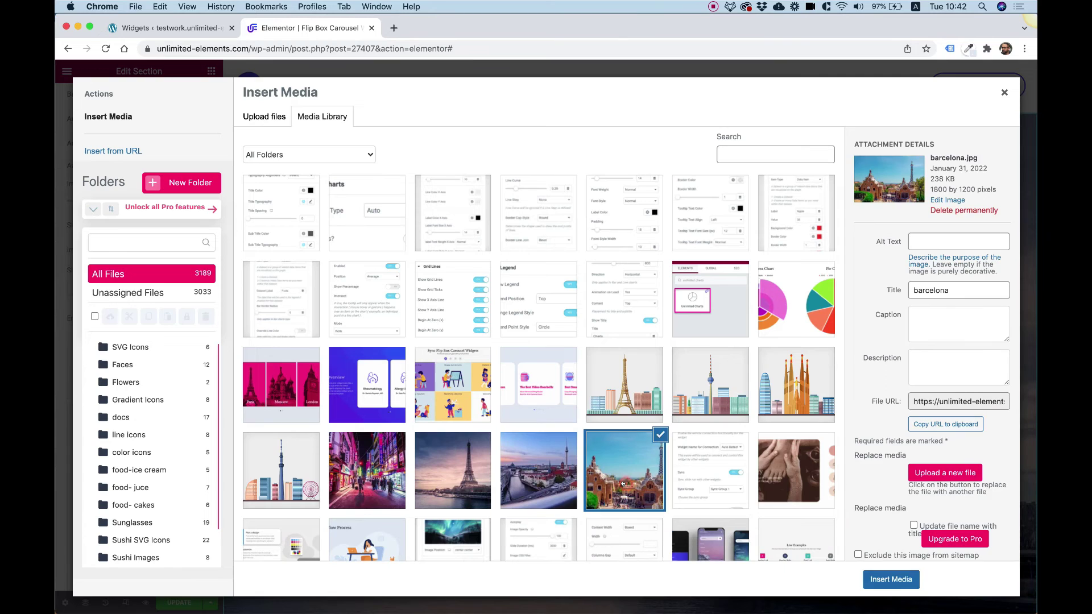
pyautogui.click(865, 576)
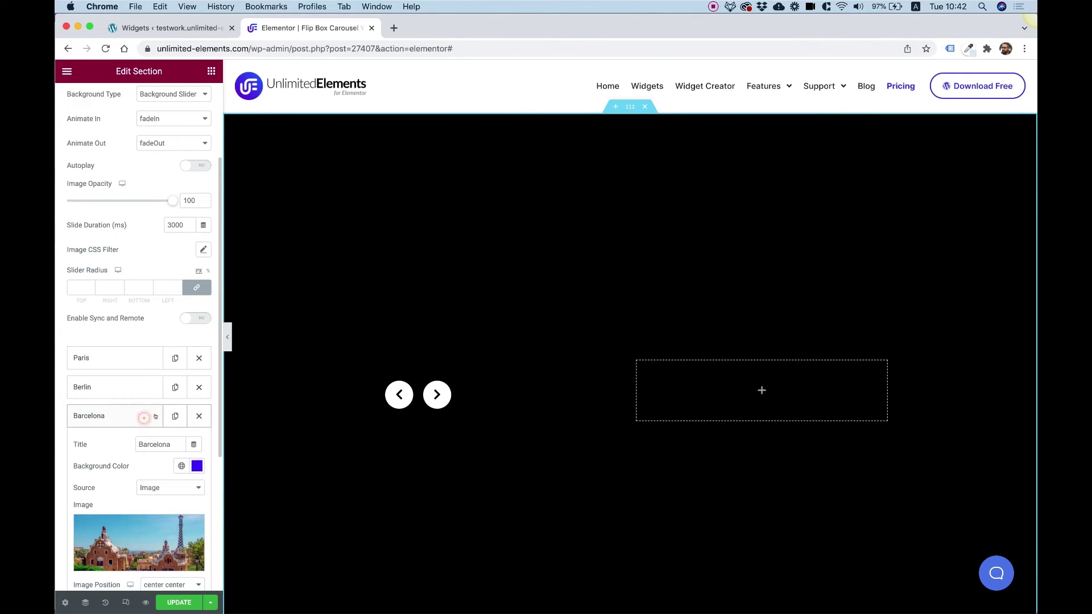
pyautogui.click(102, 414)
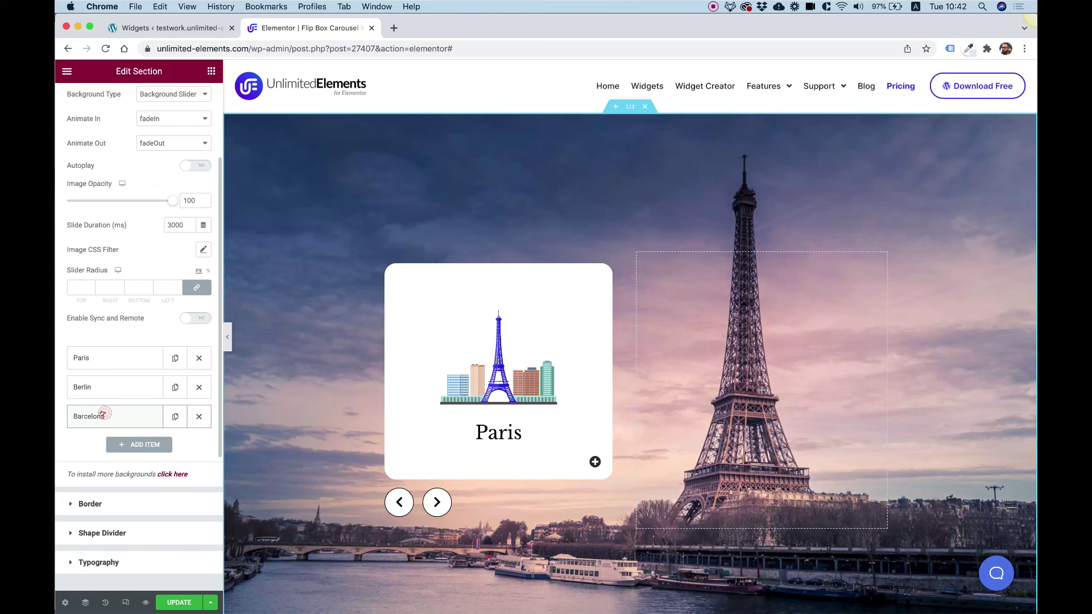
# Step: Duplicate the Barcelona slide and title the copy Tokyo
pyautogui.click(175, 416)
pyautogui.click(122, 446)
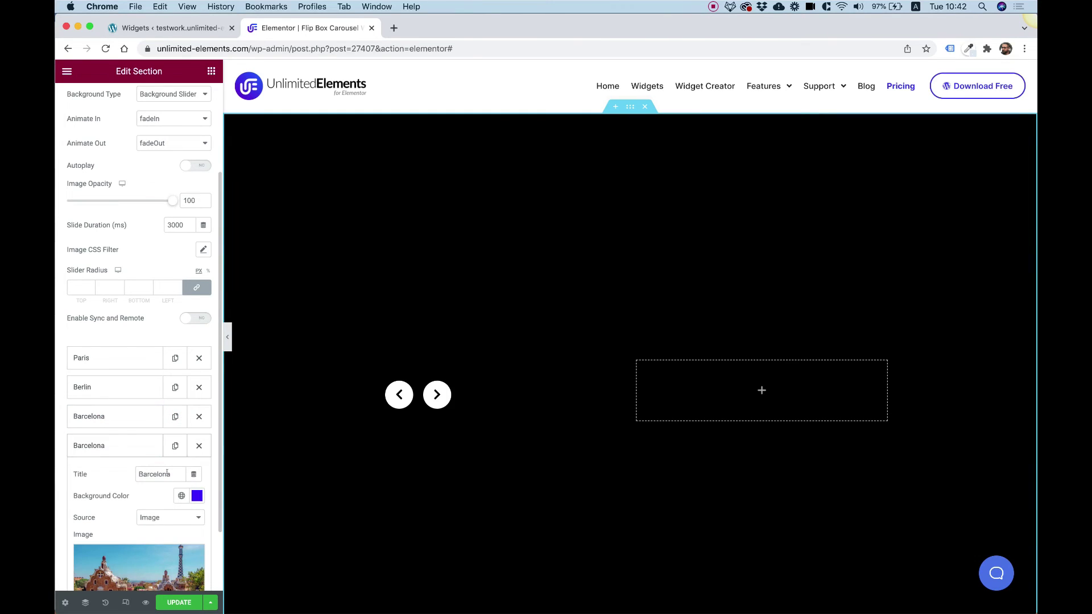
pyautogui.doubleClick(167, 473)
pyautogui.write('To')
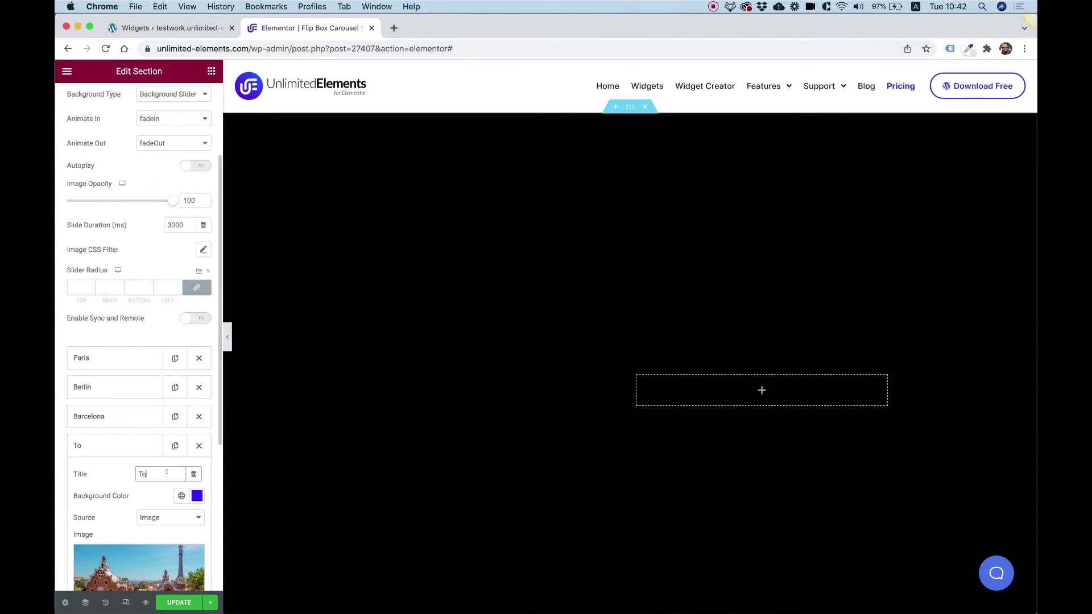
pyautogui.write('kyo')
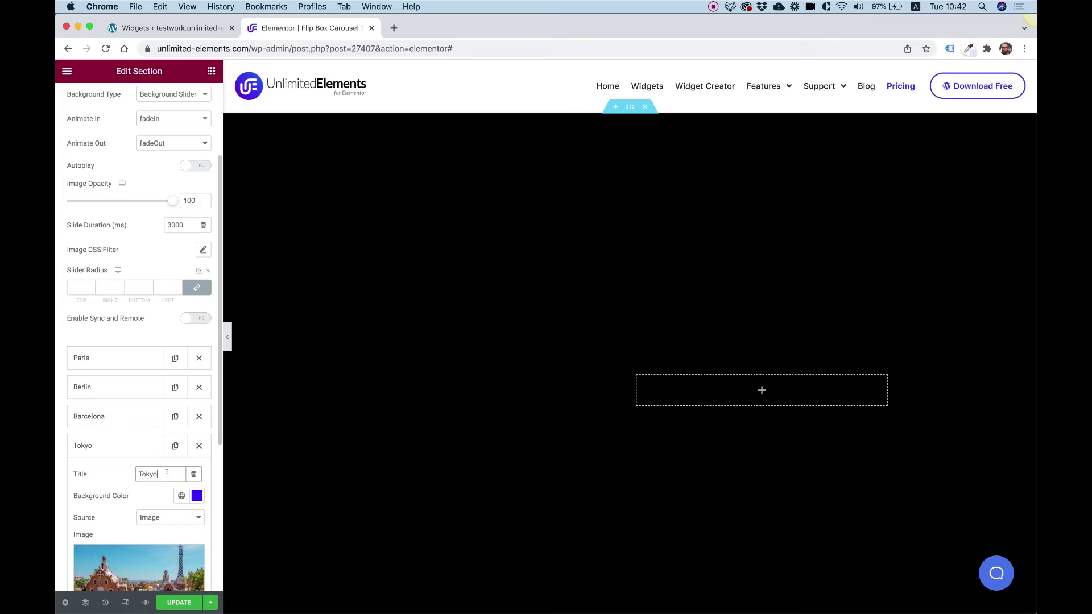
# Step: Replace the Tokyo slide's image with tokyo.jpg from the media library
pyautogui.click(163, 566)
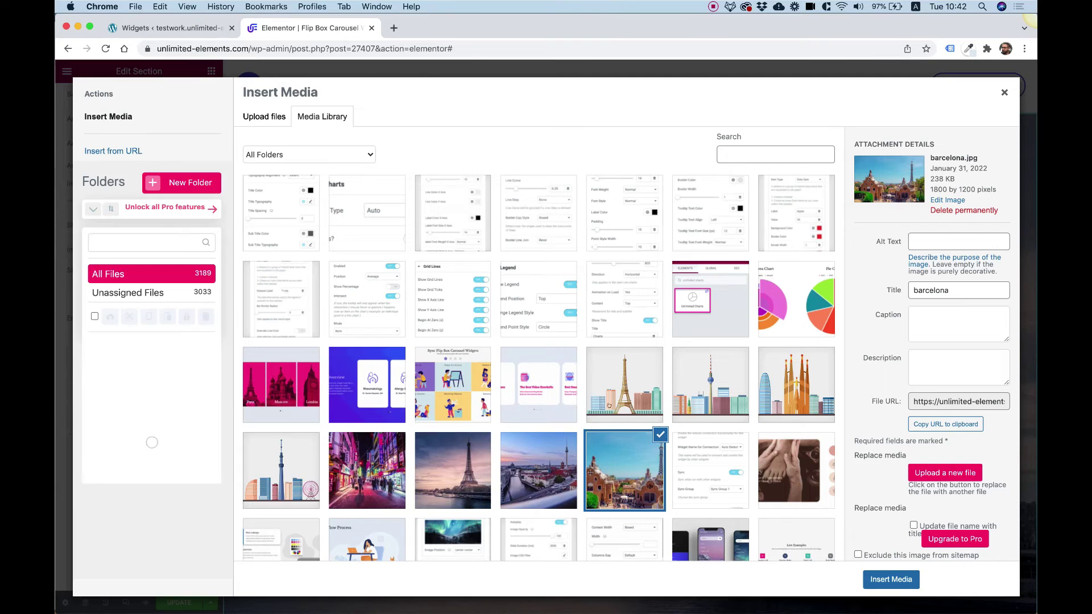
pyautogui.click(367, 462)
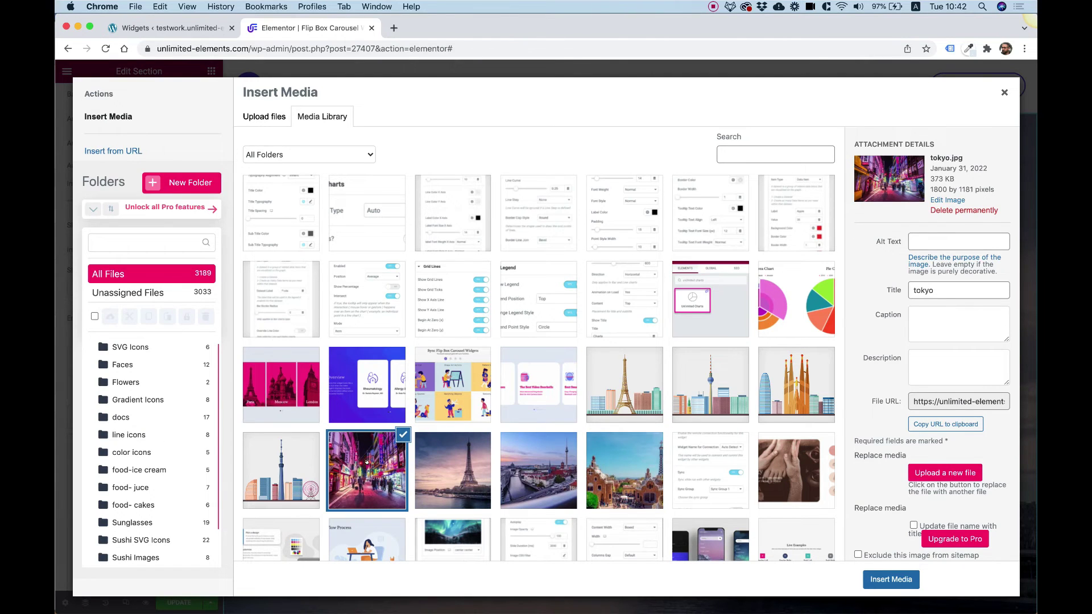
pyautogui.click(899, 580)
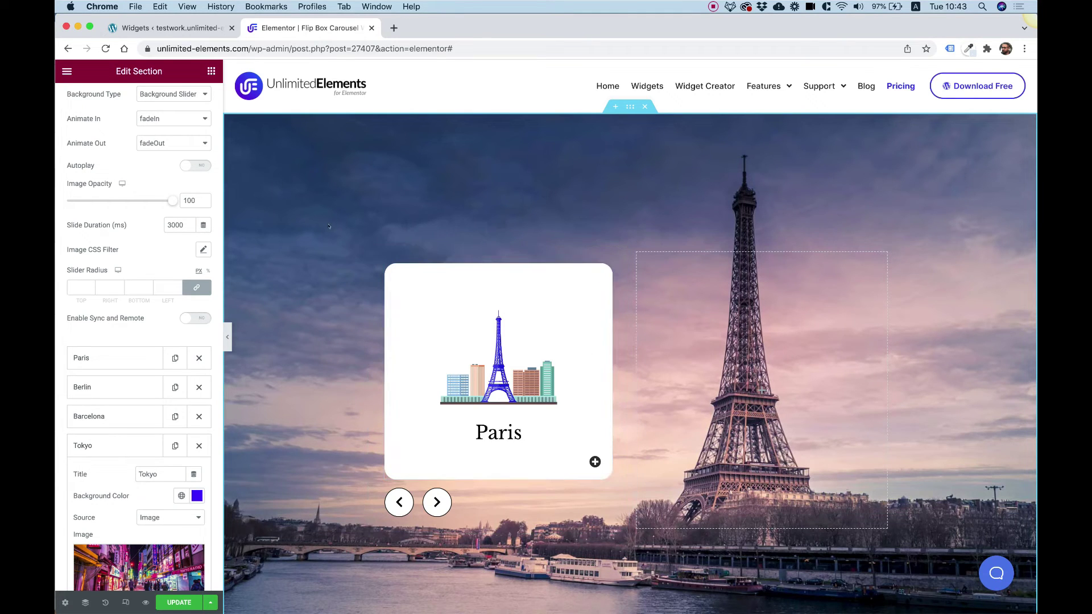
# Step: Enable Sync and Remote in Sync Group 1 for the section's background slider and sync the Flip Box Carousel with the same group
pyautogui.click(195, 318)
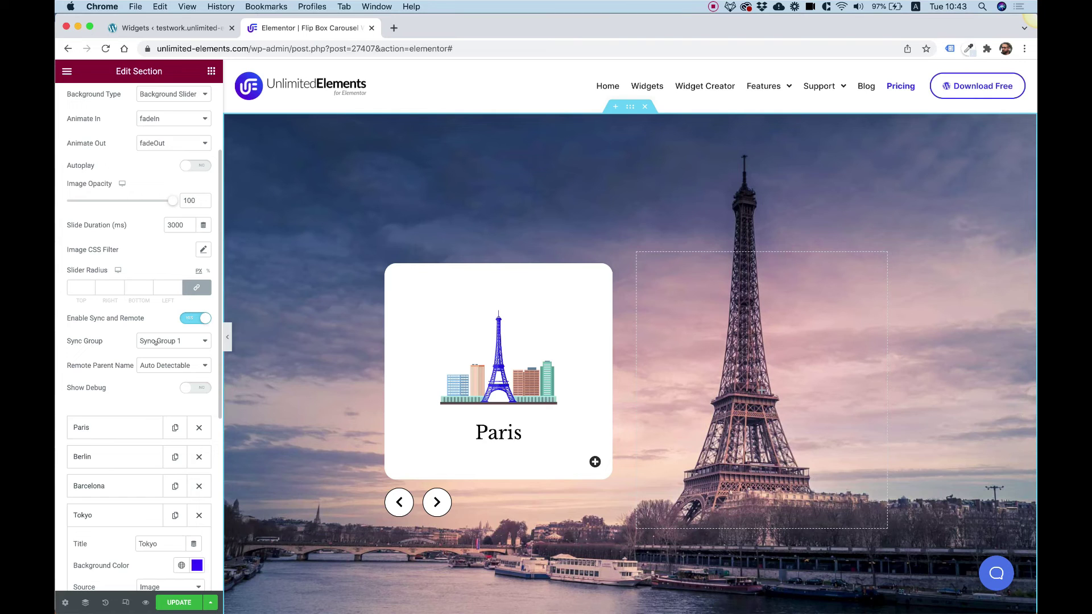
pyautogui.click(498, 336)
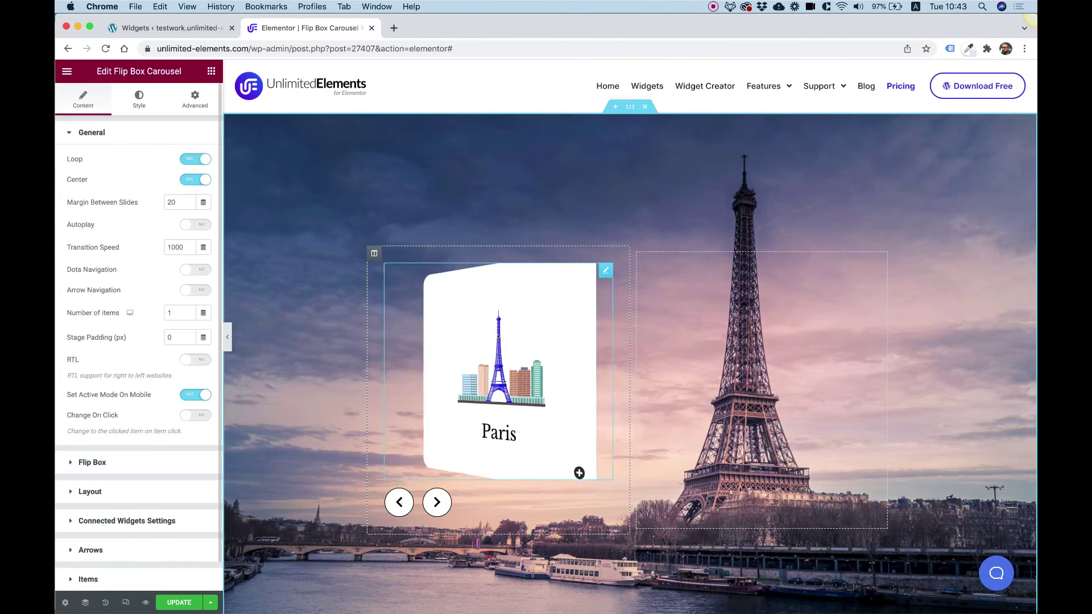
pyautogui.click(113, 519)
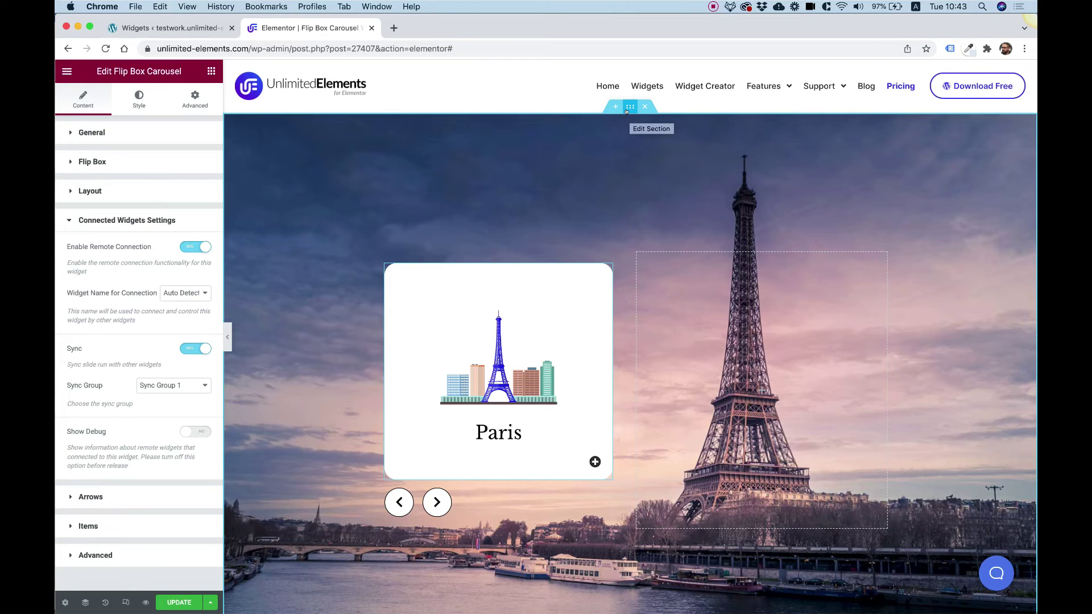
# Step: Advance through the city slides with the remote arrows and flip the Berlin card to test the background sync
pyautogui.click(437, 502)
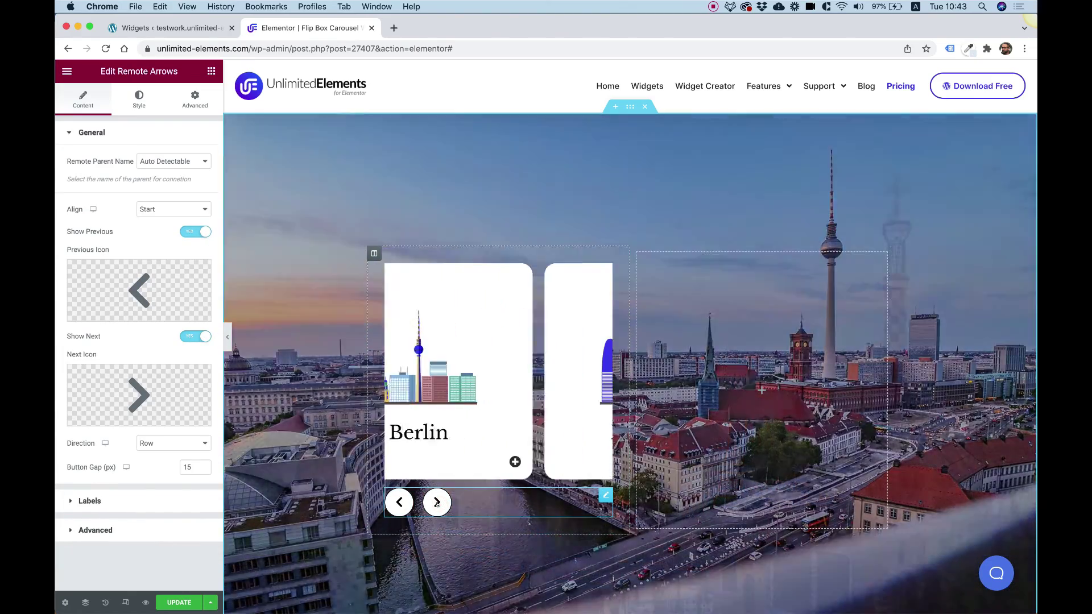
pyautogui.click(437, 502)
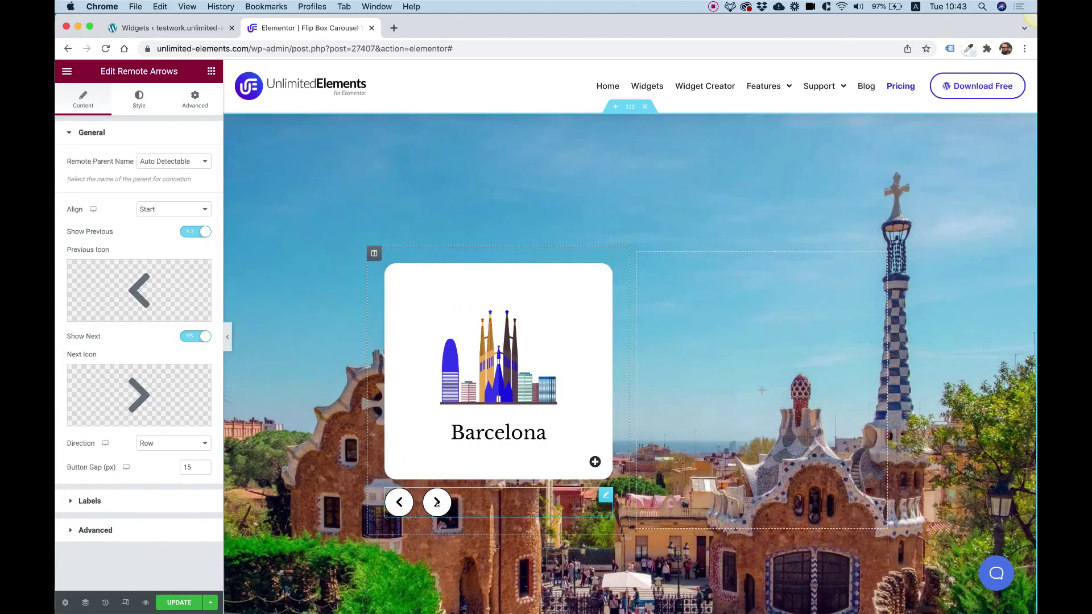
pyautogui.click(436, 502)
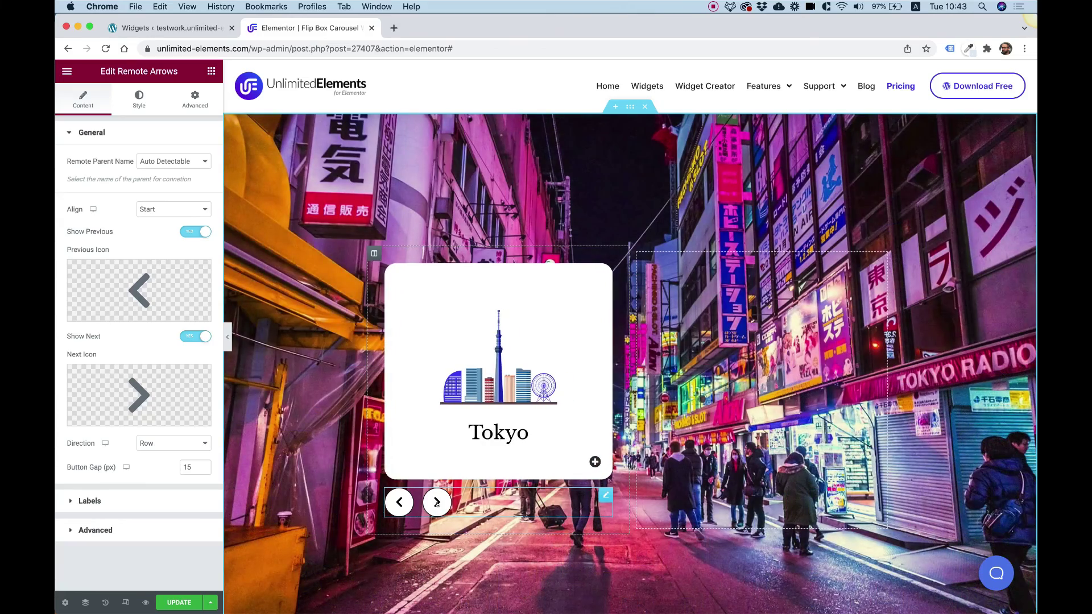
pyautogui.click(437, 502)
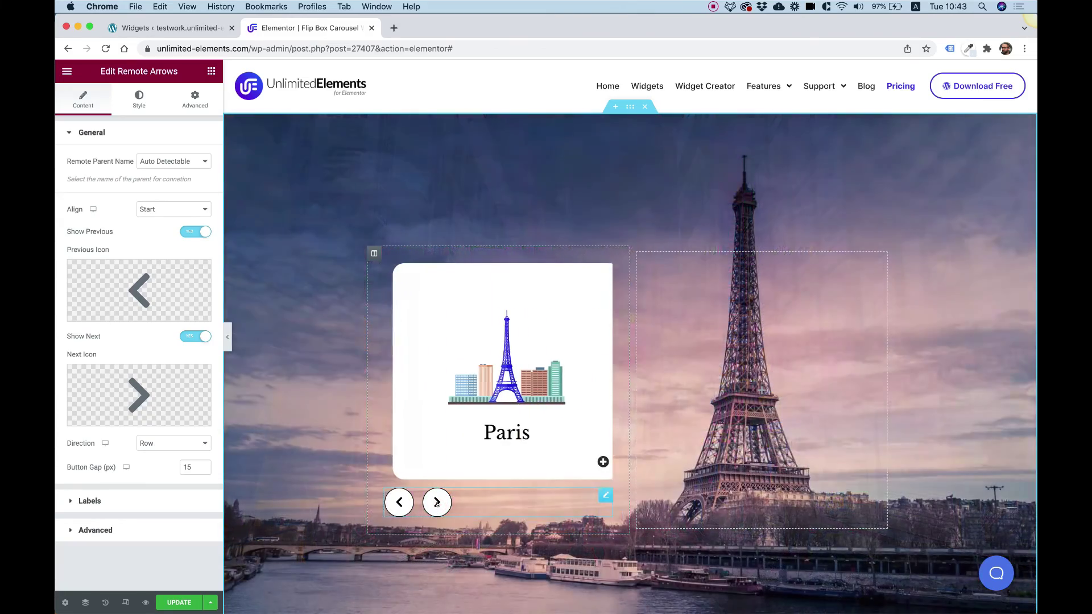
pyautogui.click(436, 502)
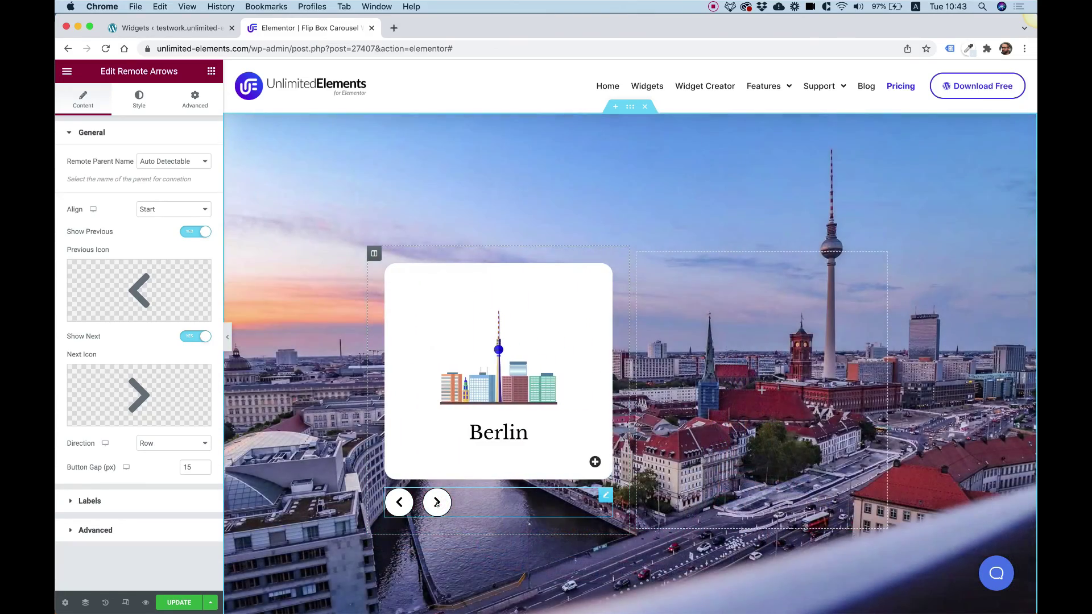
pyautogui.click(593, 463)
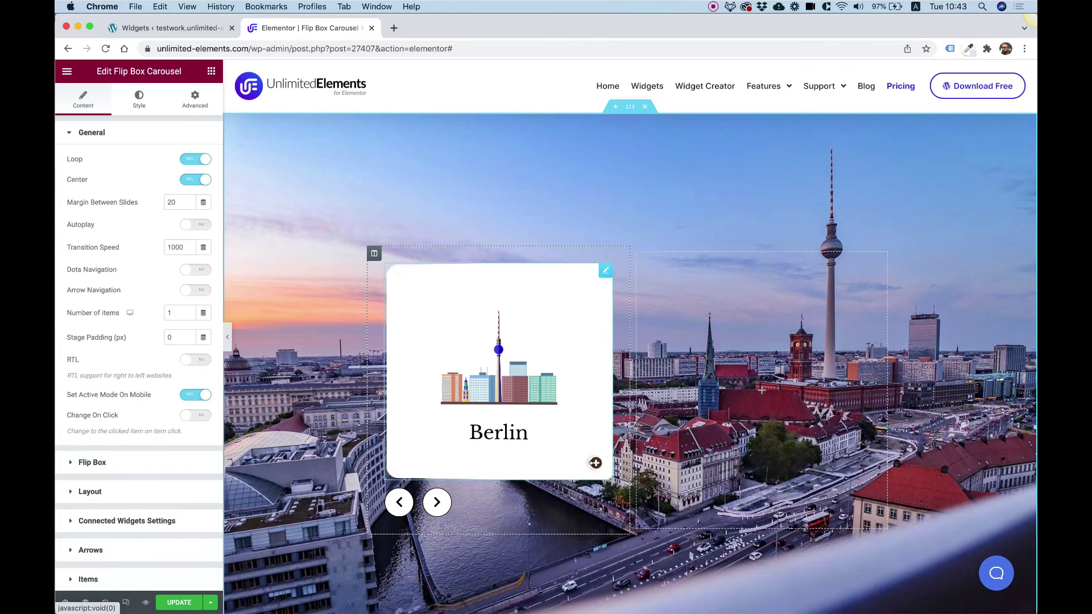
pyautogui.click(437, 504)
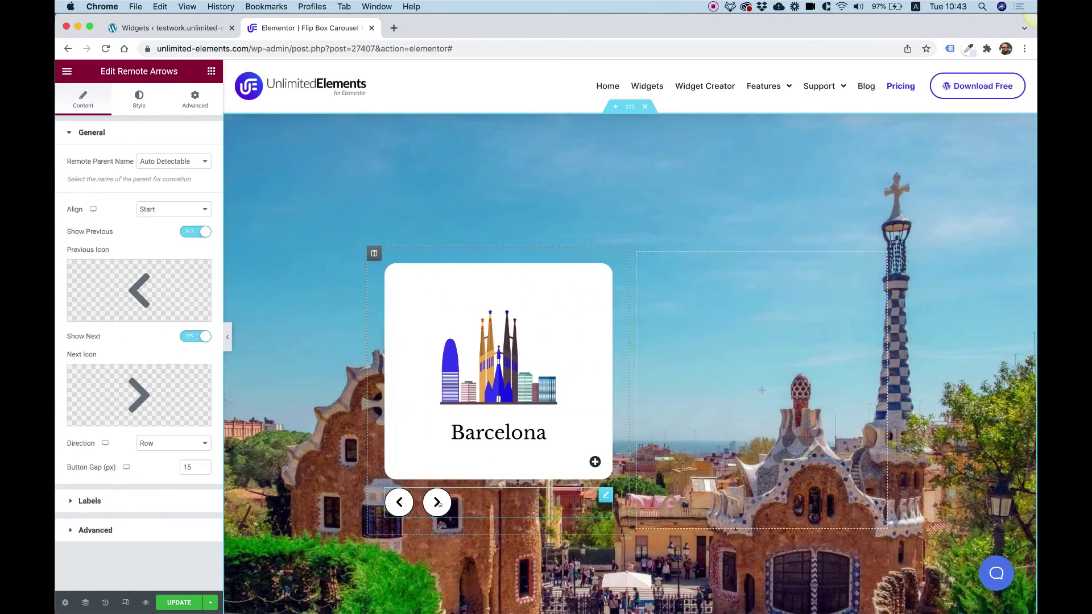
# Step: Set the Flip Box Carousel's flip effect to Zoom In/Out and test it on the Barcelona card
pyautogui.click(537, 367)
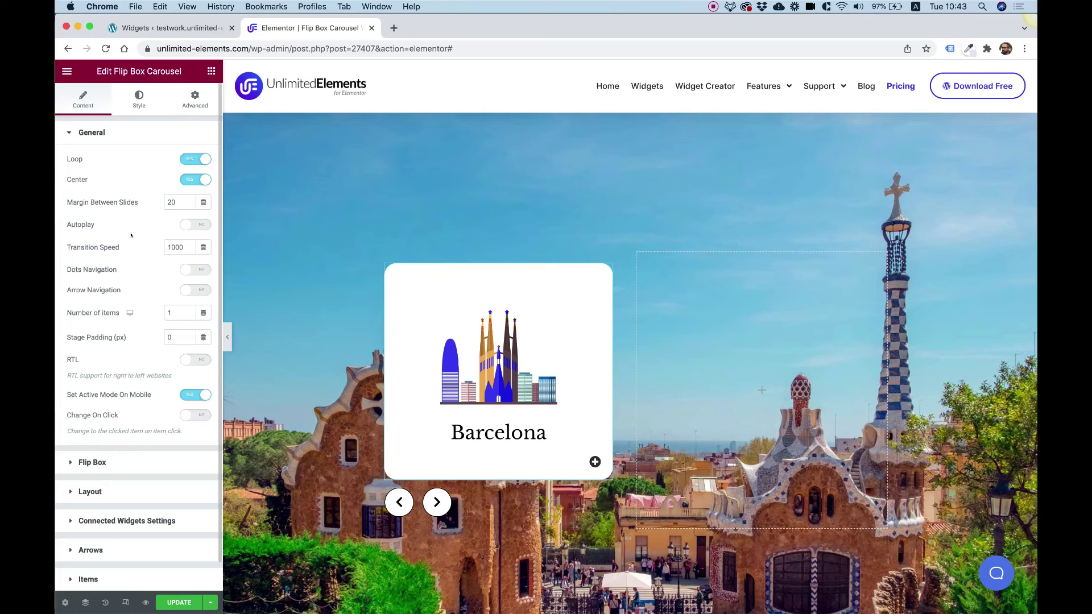
pyautogui.click(92, 463)
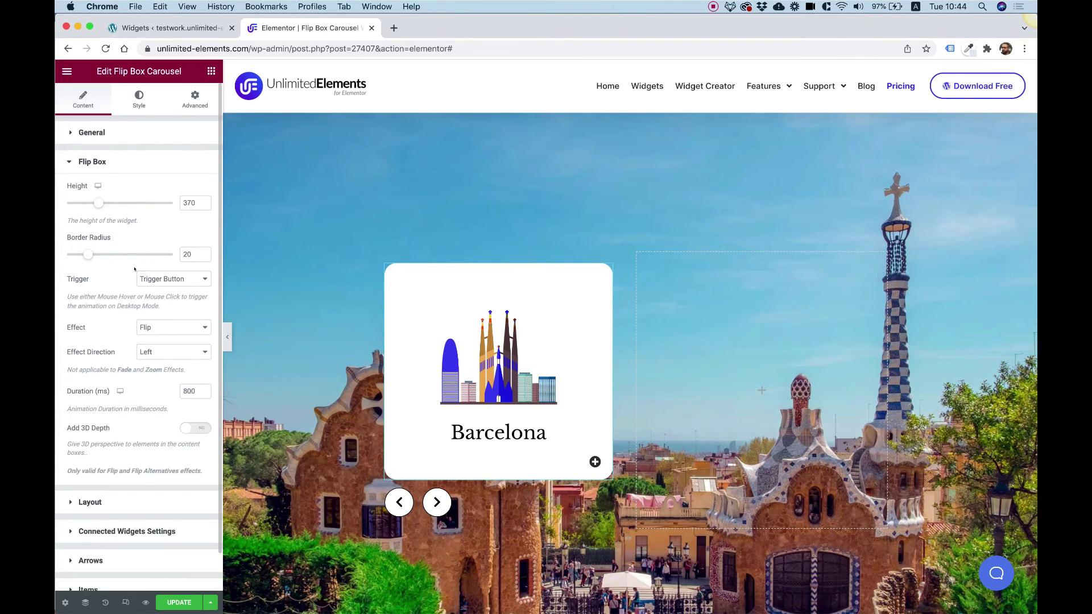
pyautogui.click(165, 325)
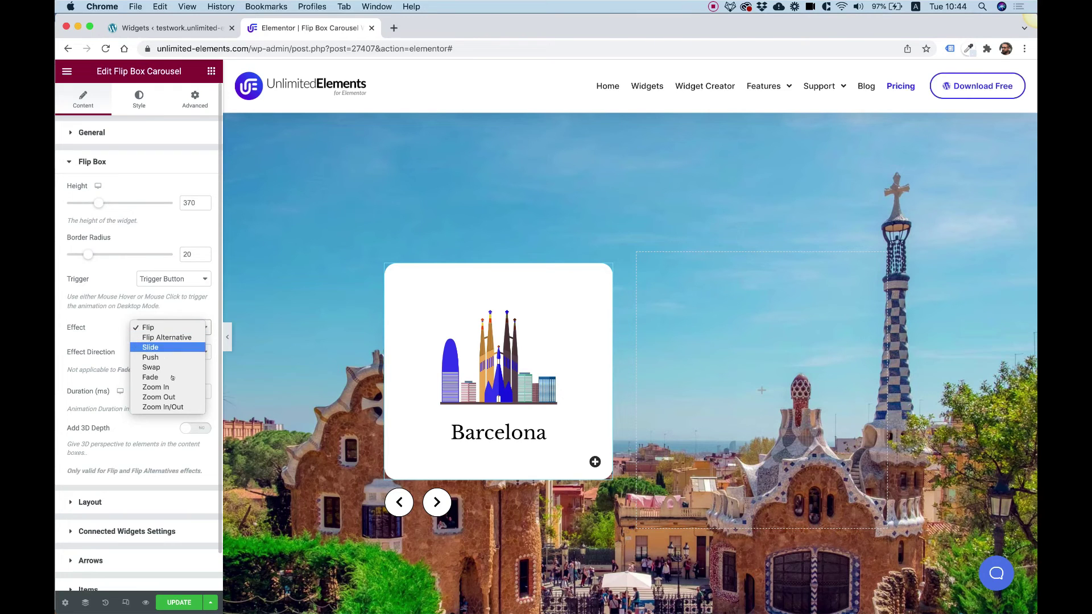
pyautogui.click(165, 406)
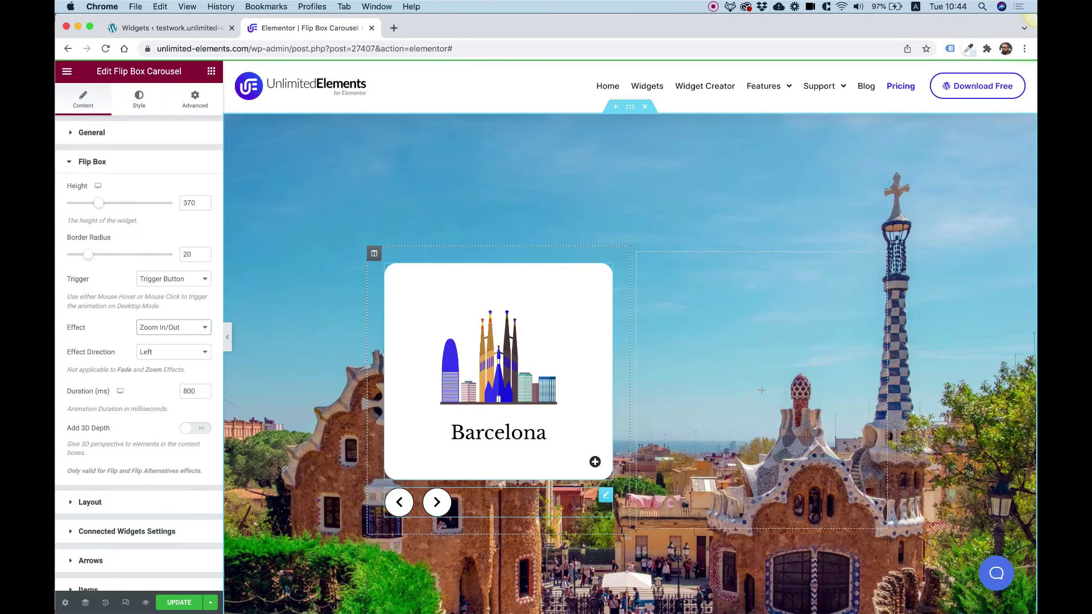
pyautogui.click(594, 462)
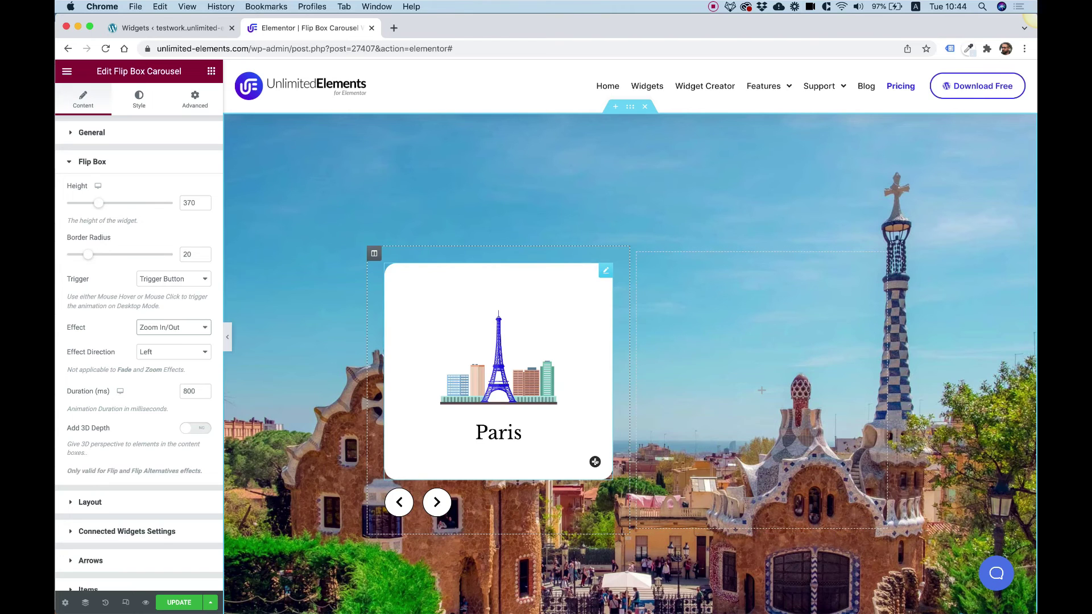
pyautogui.click(591, 459)
# Step: Add a Heading widget to the empty column beside the carousel with the title "Places You Should Visit"
pyautogui.click(208, 72)
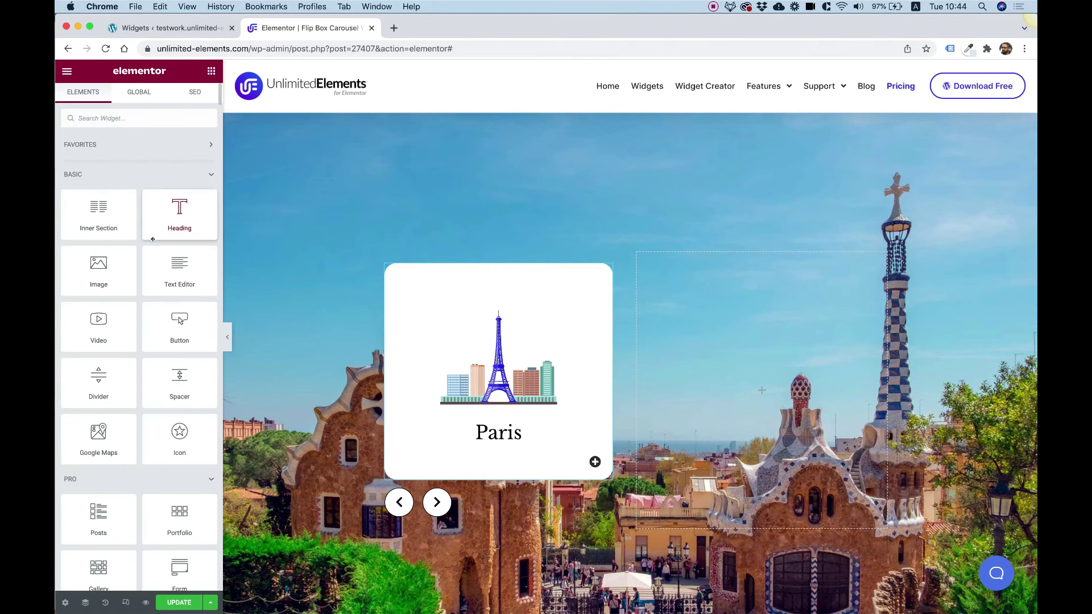
pyautogui.moveTo(240, 222); pyautogui.dragTo(745, 377)
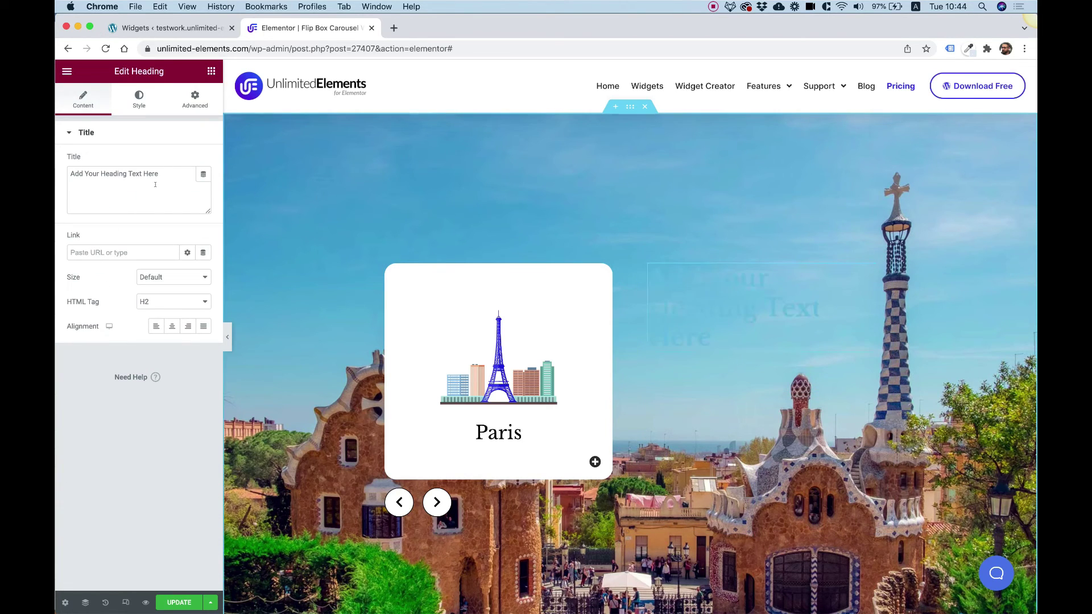
pyautogui.tripleClick(153, 182)
pyautogui.write('P')
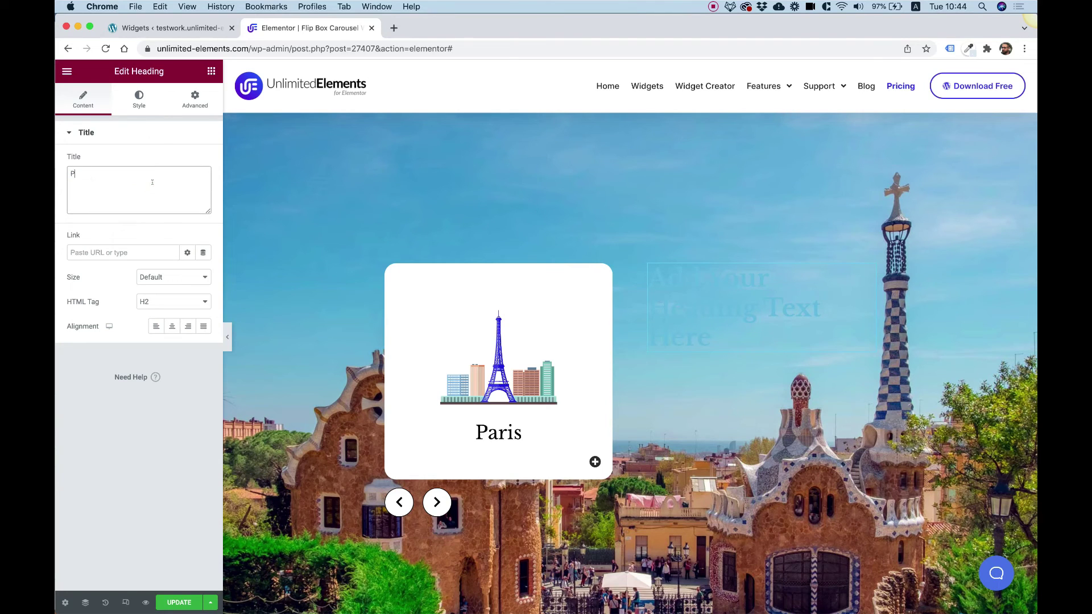
pyautogui.write('laces You Should Visit')
# Step: Set the heading's text color to white
pyautogui.click(137, 97)
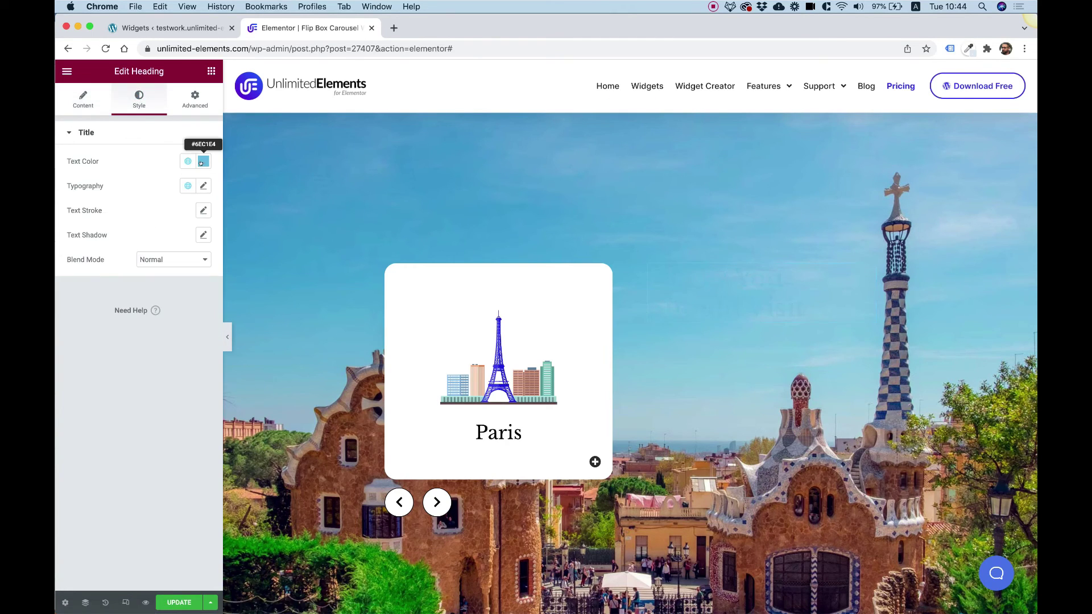
pyautogui.click(203, 161)
pyautogui.moveTo(170, 219); pyautogui.dragTo(143, 205)
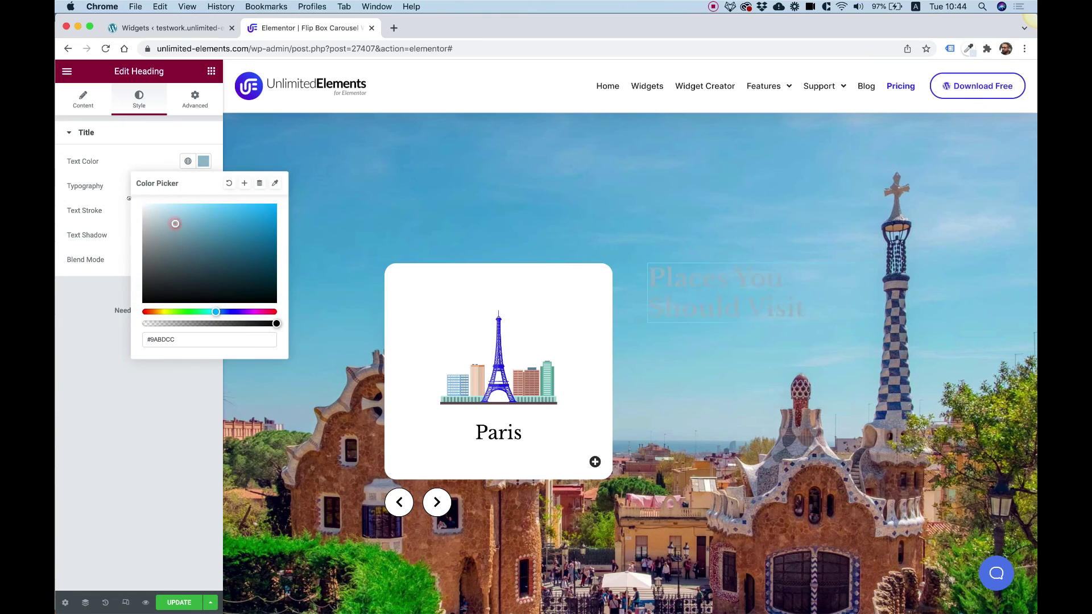
pyautogui.click(98, 352)
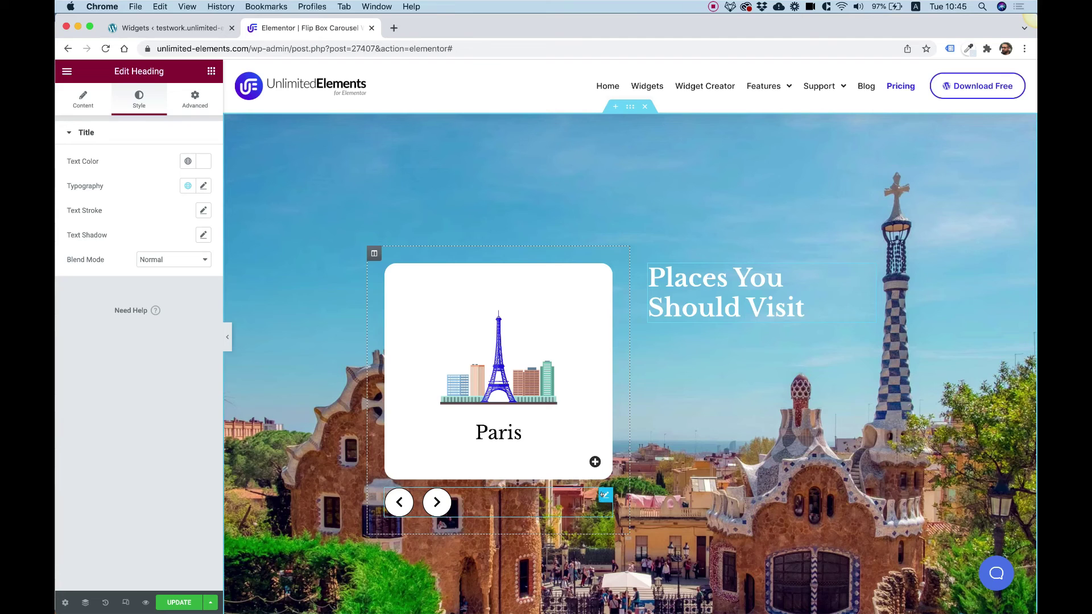
# Step: Move the Remote Arrows below the heading and set that column's vertical alignment to Middle
pyautogui.moveTo(693, 317); pyautogui.dragTo(693, 320)
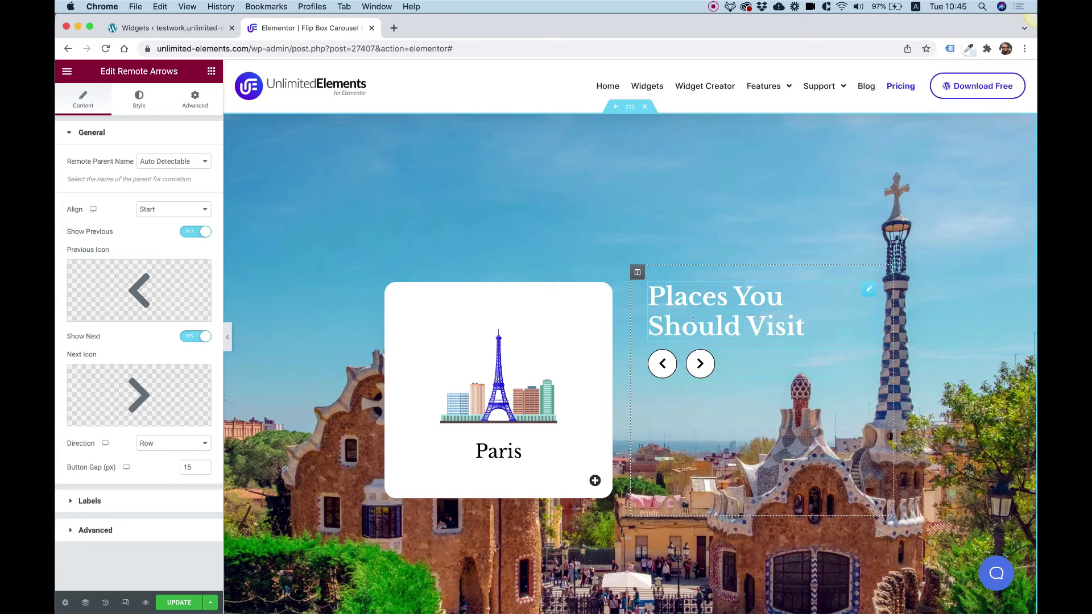
pyautogui.click(638, 273)
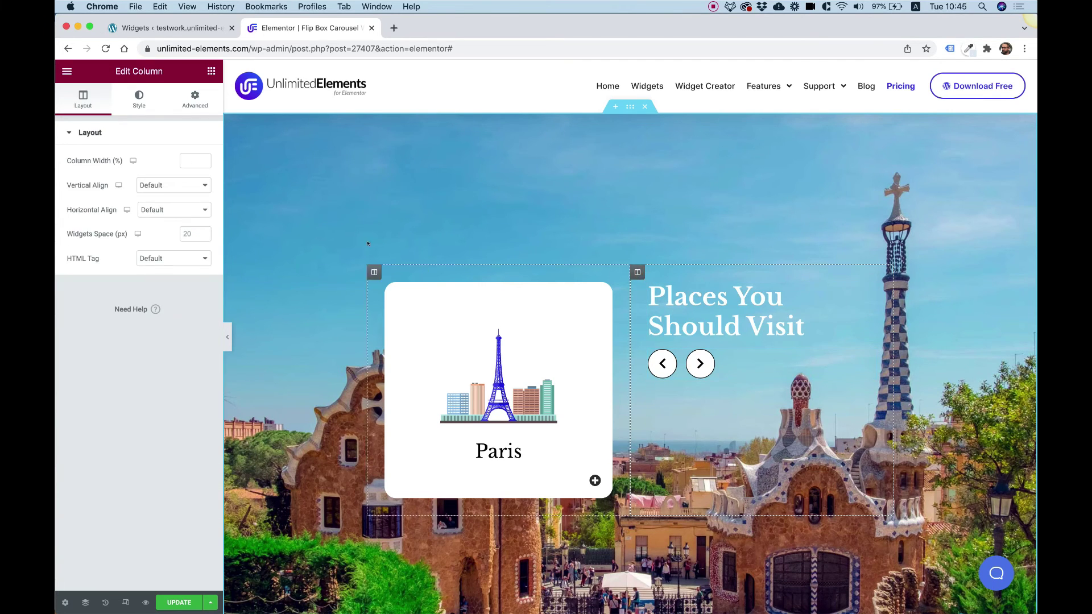
pyautogui.click(169, 186)
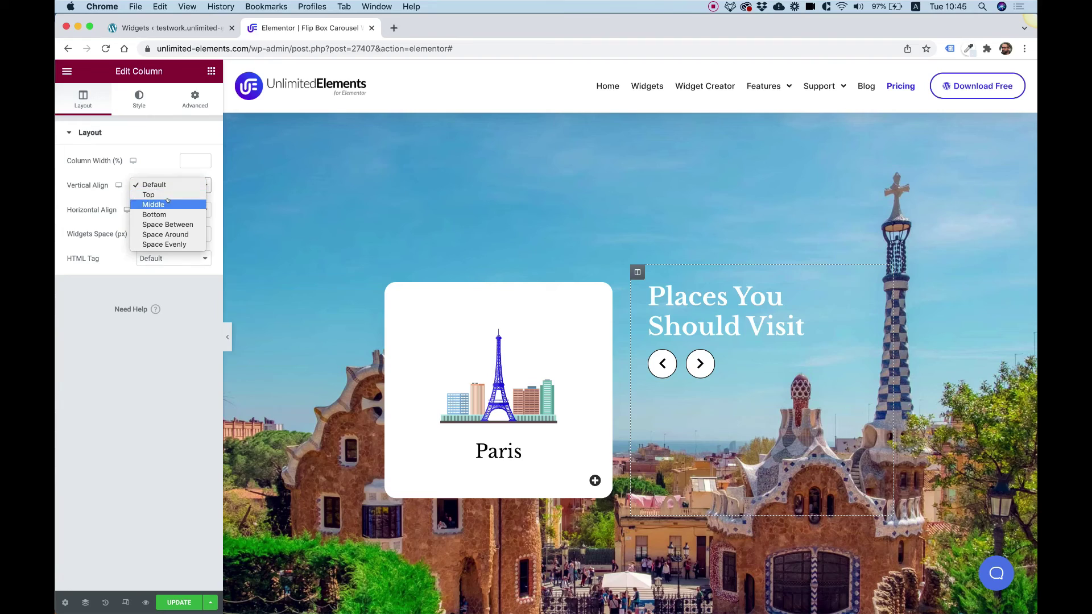
pyautogui.click(164, 204)
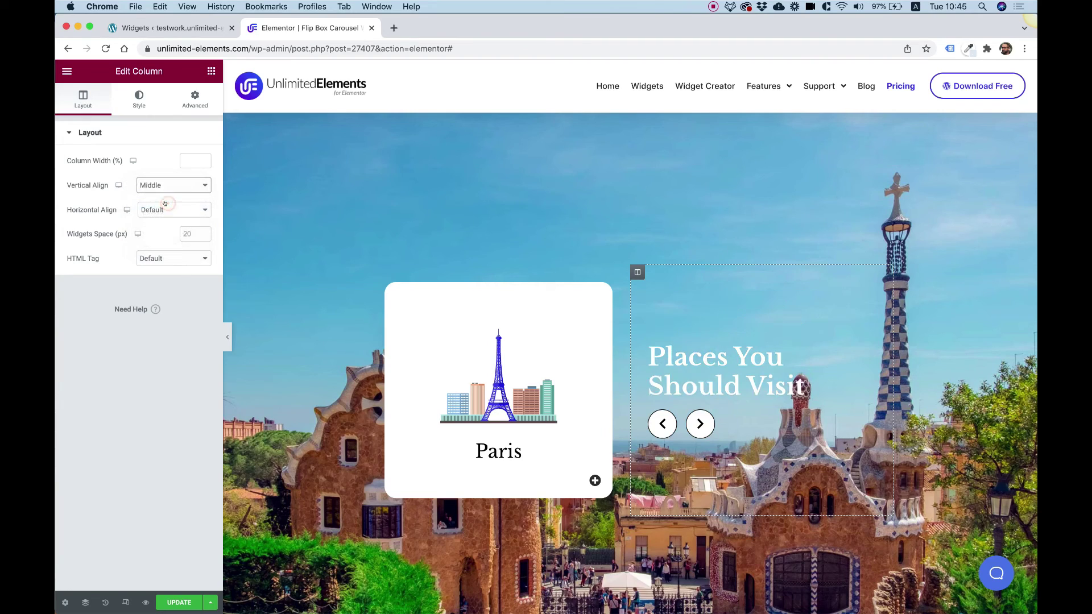
# Step: Cycle through the city slides with the relocated arrows to check the carousel and background together
pyautogui.click(703, 428)
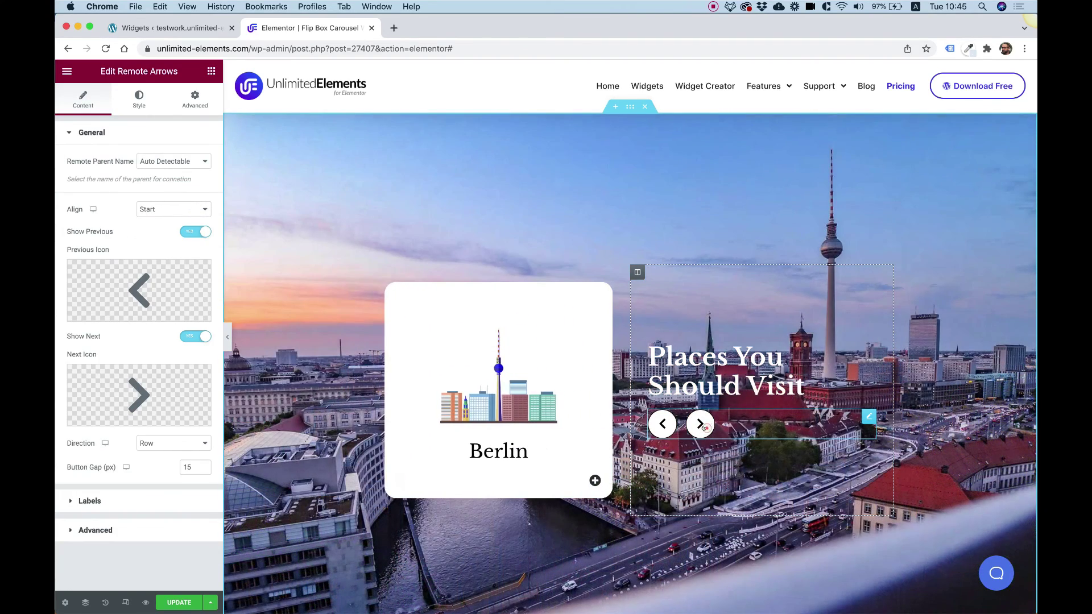
pyautogui.click(703, 427)
pyautogui.click(703, 428)
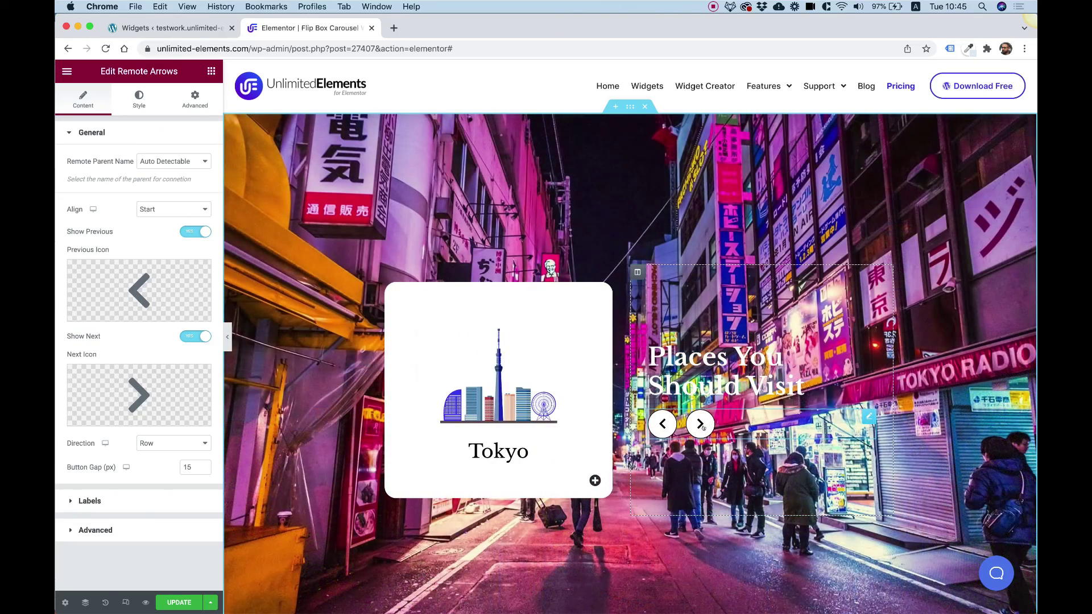
pyautogui.click(703, 427)
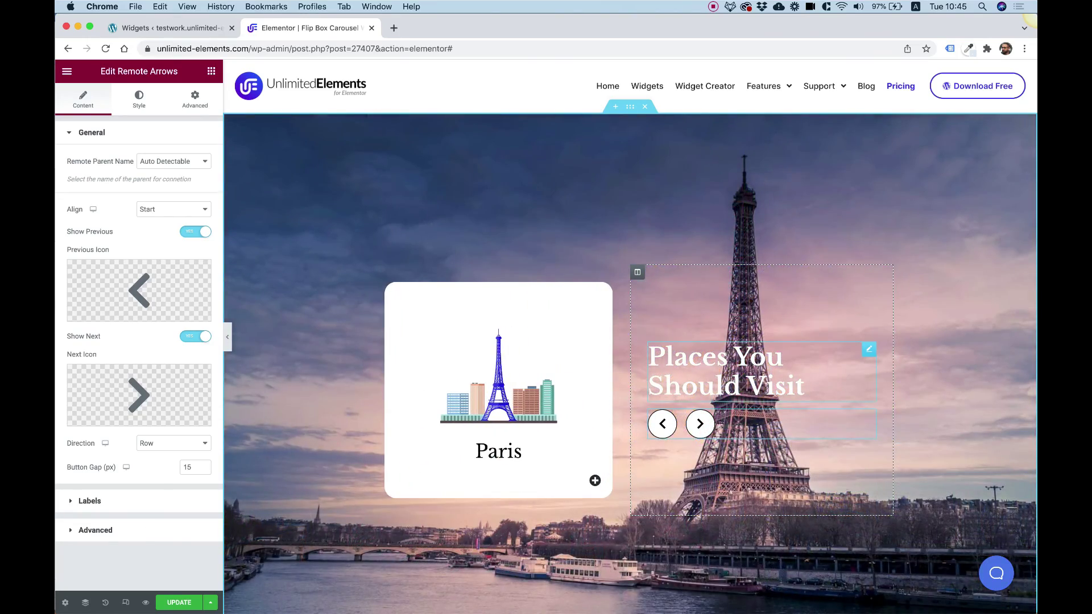
pyautogui.click(698, 426)
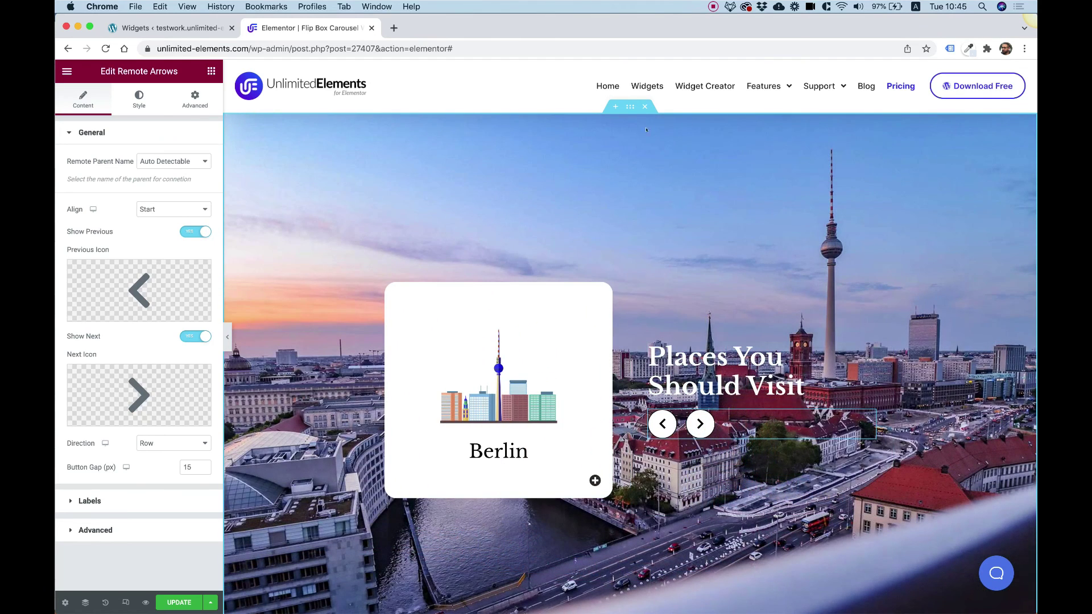
# Step: Add a classic background overlay in black (#000000) to the section and advance one slide to check it
pyautogui.click(629, 107)
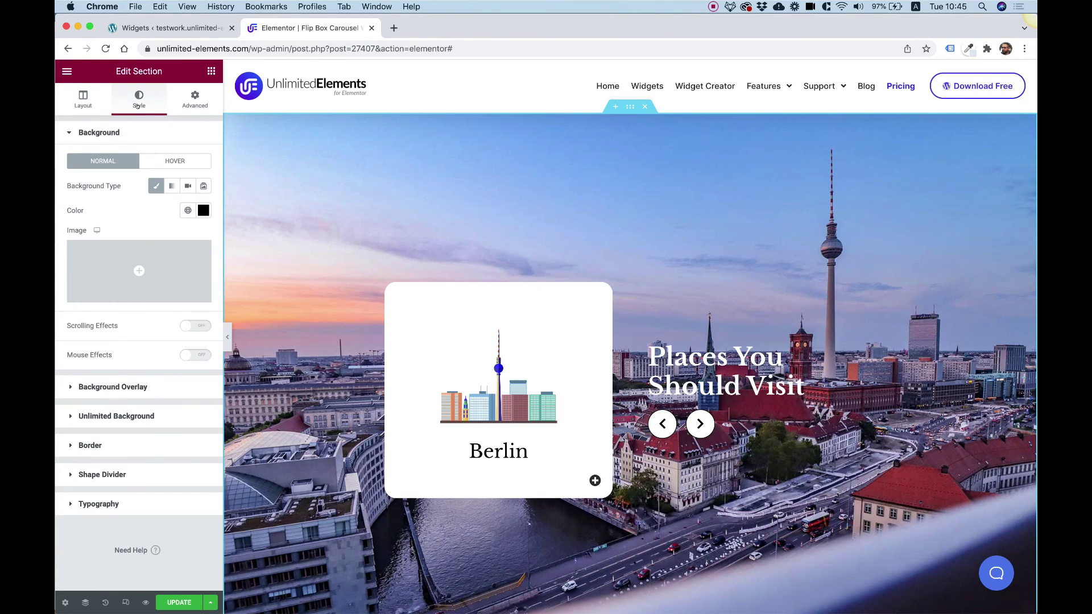
pyautogui.click(105, 387)
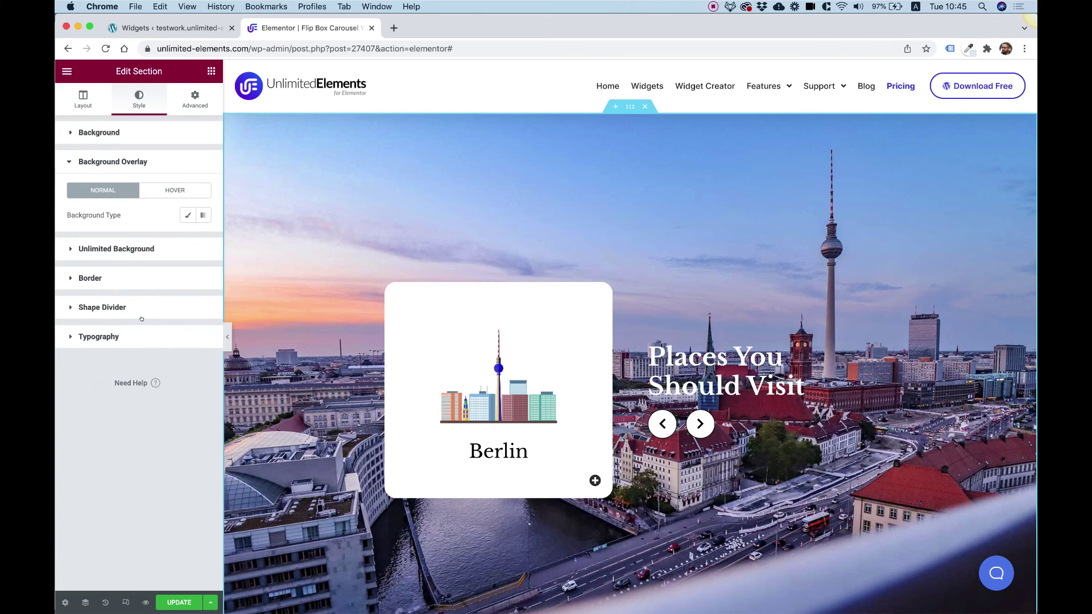
pyautogui.click(183, 215)
pyautogui.click(203, 239)
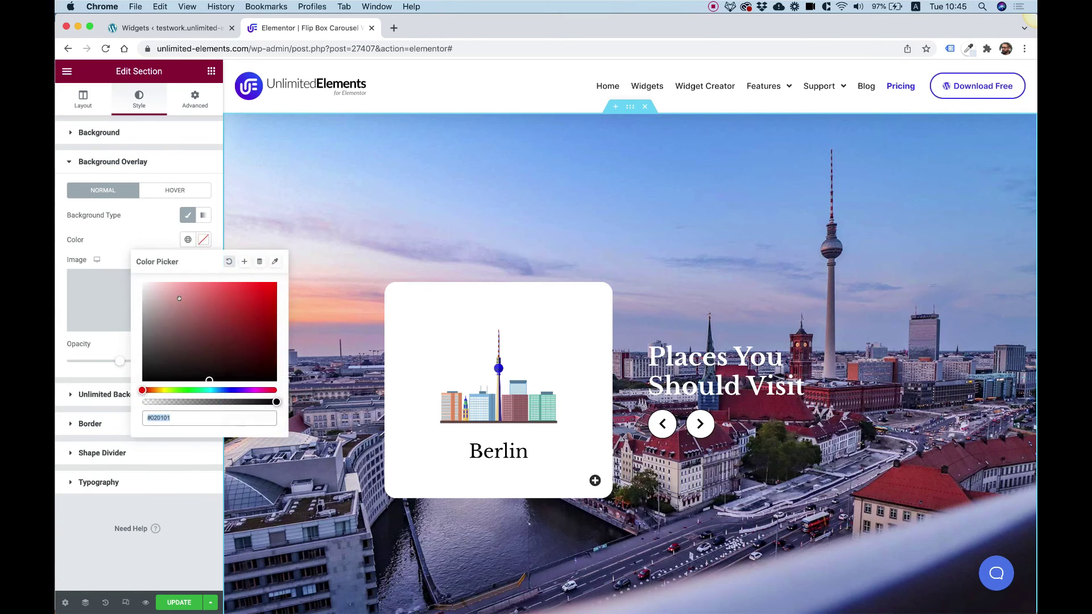
pyautogui.moveTo(179, 298); pyautogui.dragTo(130, 391)
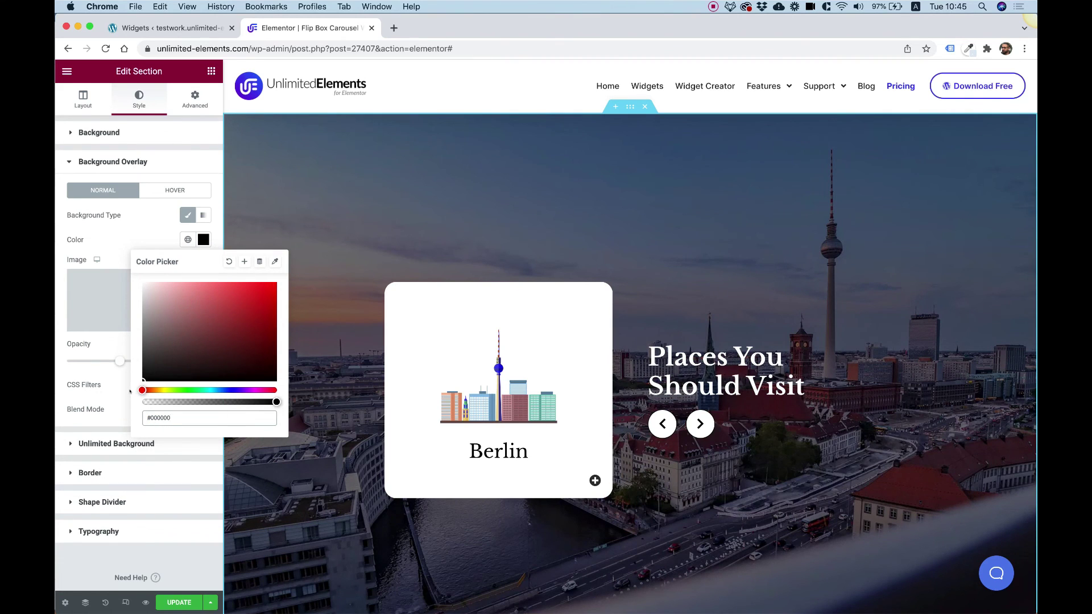
pyautogui.click(80, 561)
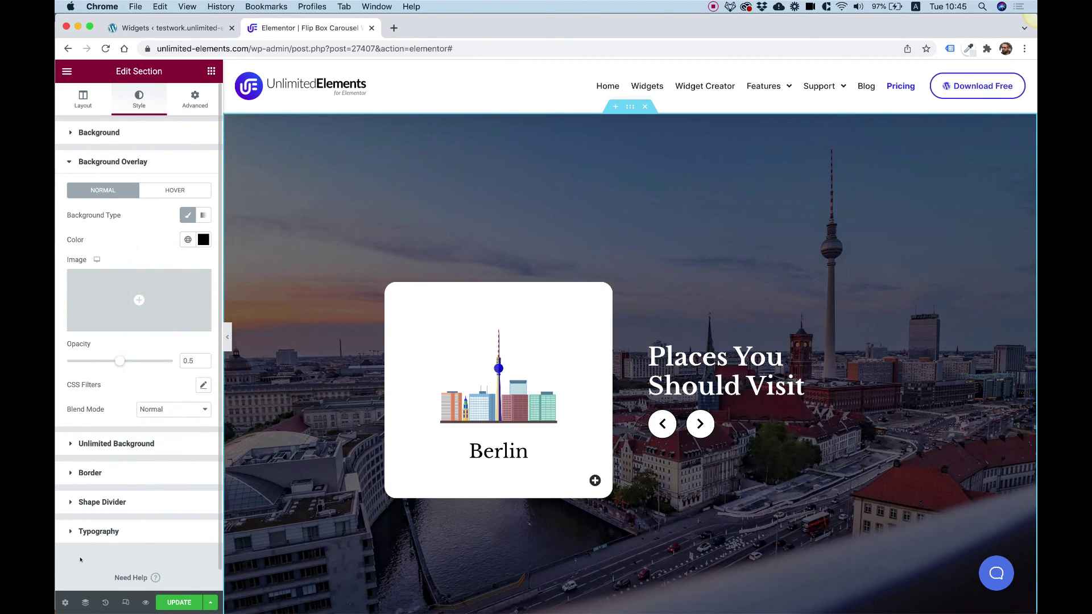
pyautogui.click(701, 423)
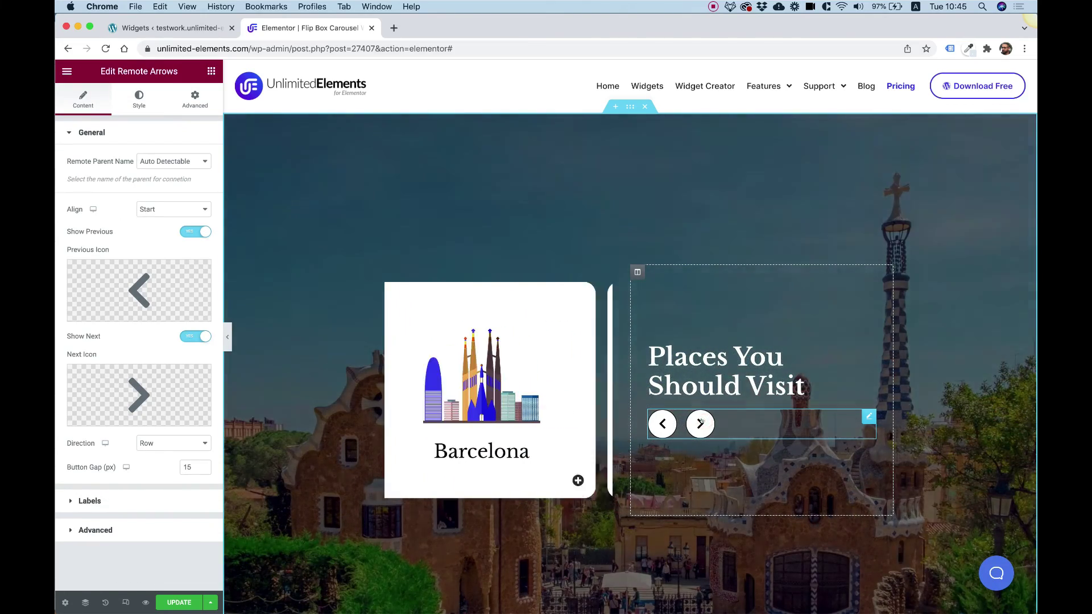
# Step: Advance the carousel to the Tokyo slide and try the flip control on its card
pyautogui.click(701, 423)
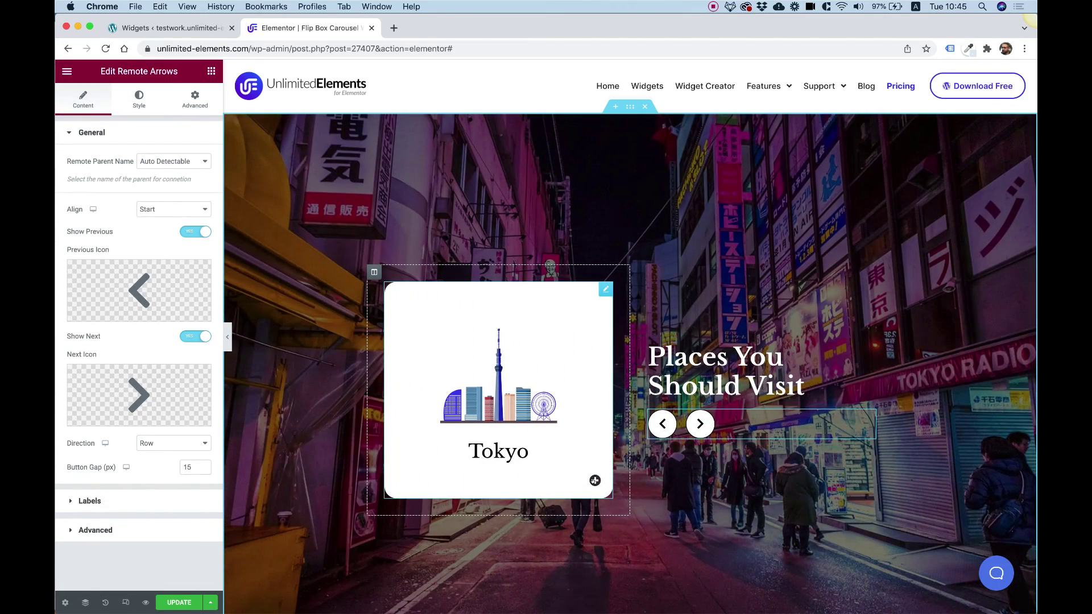
pyautogui.click(595, 481)
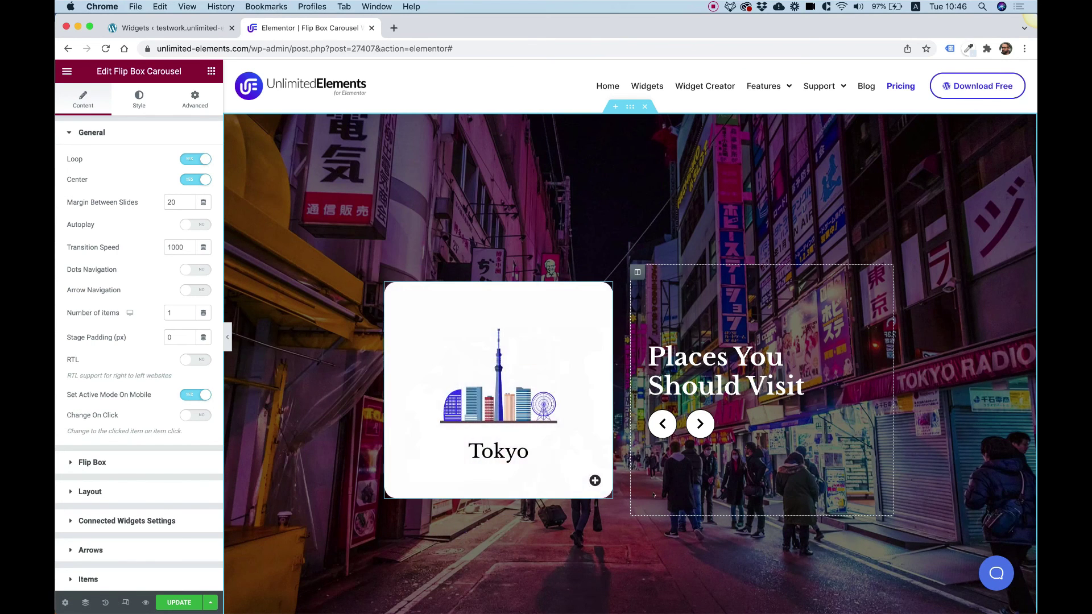
# Step: Clear the button background color of the Remote Arrows so the buttons are transparent
pyautogui.click(738, 426)
pyautogui.click(138, 97)
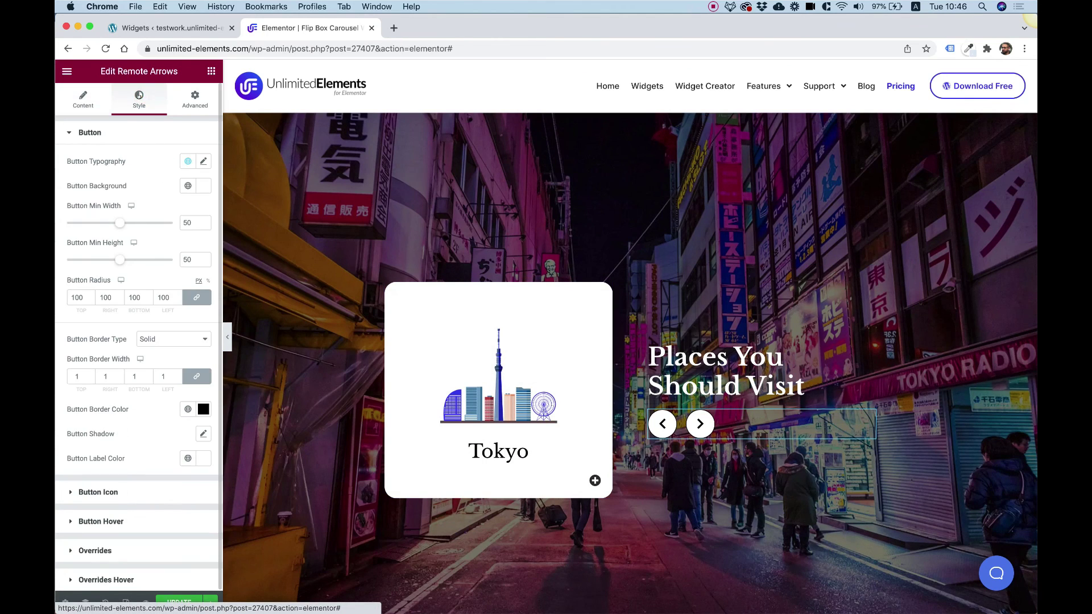
pyautogui.click(201, 186)
pyautogui.click(228, 207)
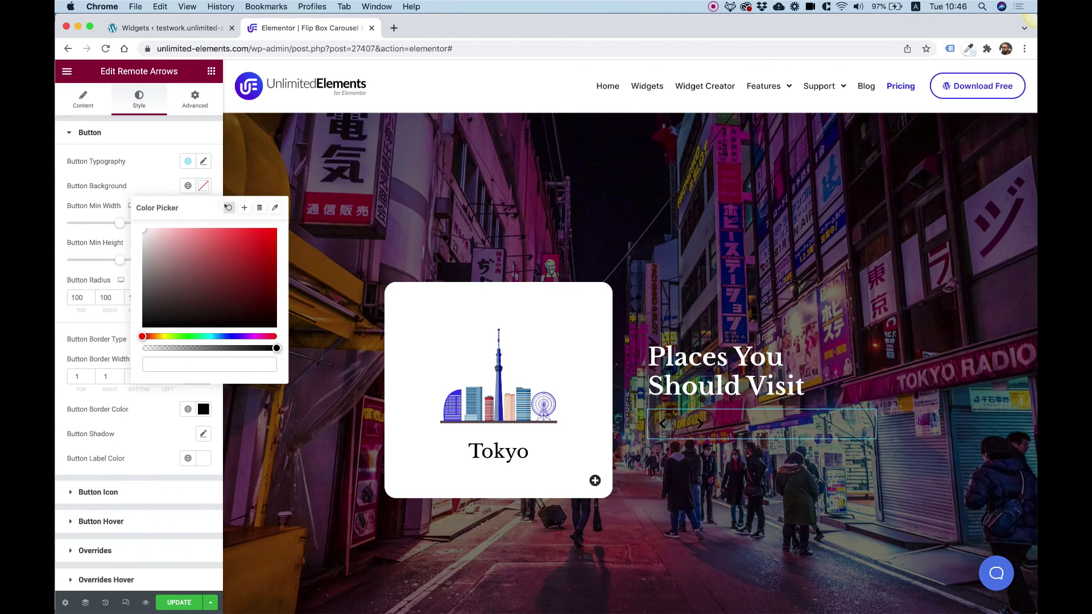
pyautogui.click(151, 182)
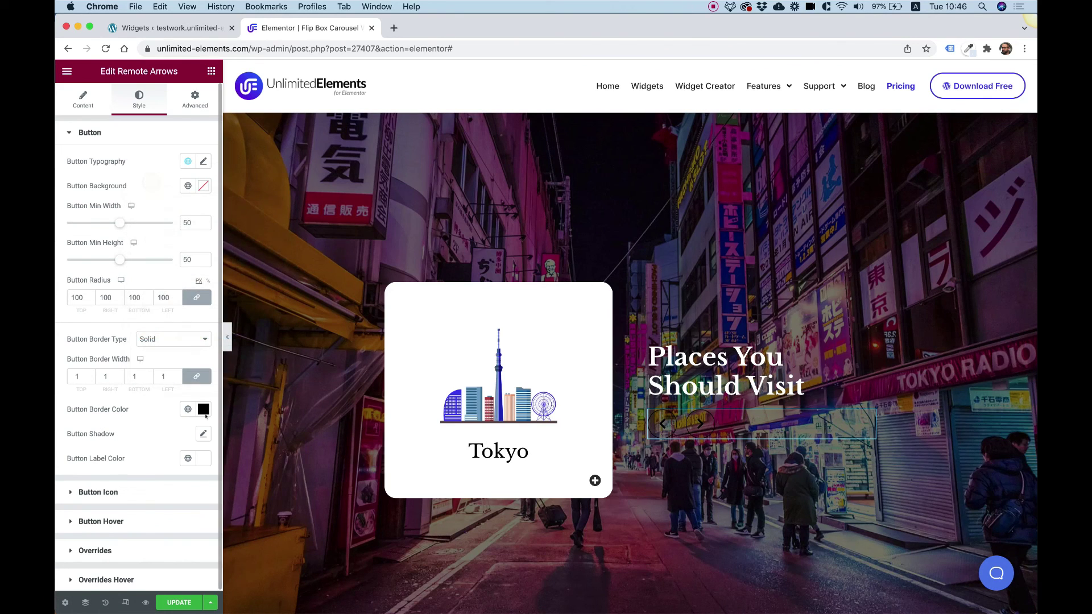
# Step: Set the arrow buttons' border color to white (#FFFFFF) and their border width to 2 on all sides
pyautogui.click(203, 408)
pyautogui.write('#FFFFFF')
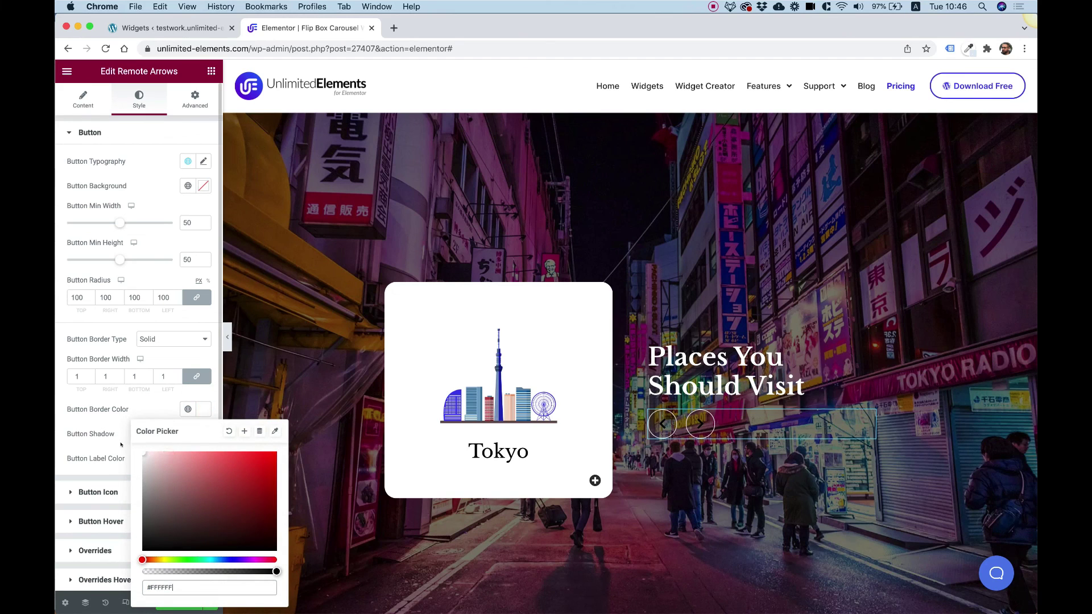
pyautogui.click(101, 410)
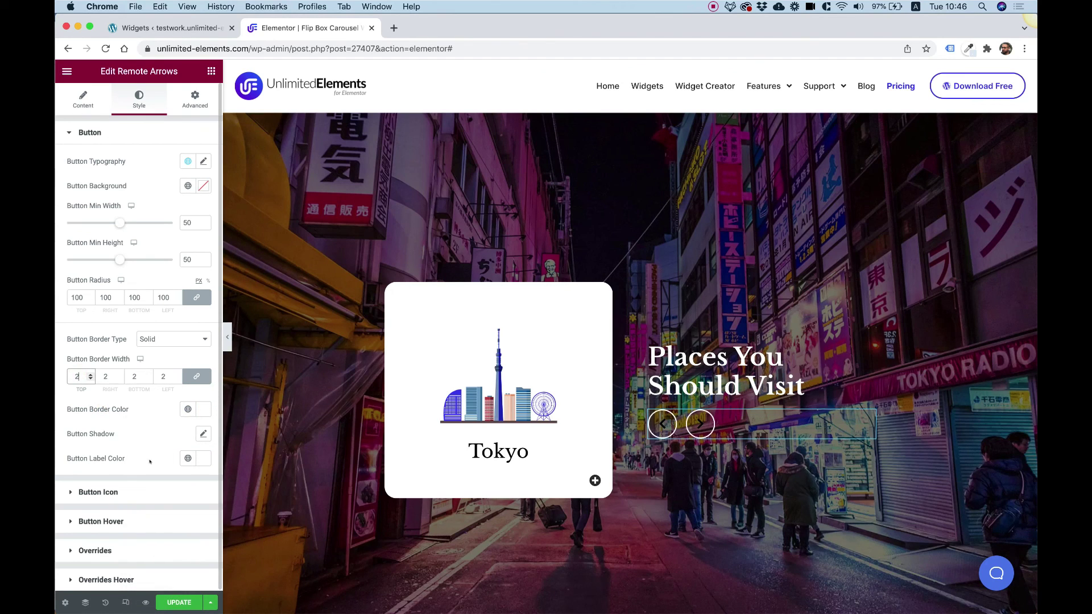
# Step: Set the arrow buttons' icon color to white (#FFFFFF) and update the page
pyautogui.click(115, 491)
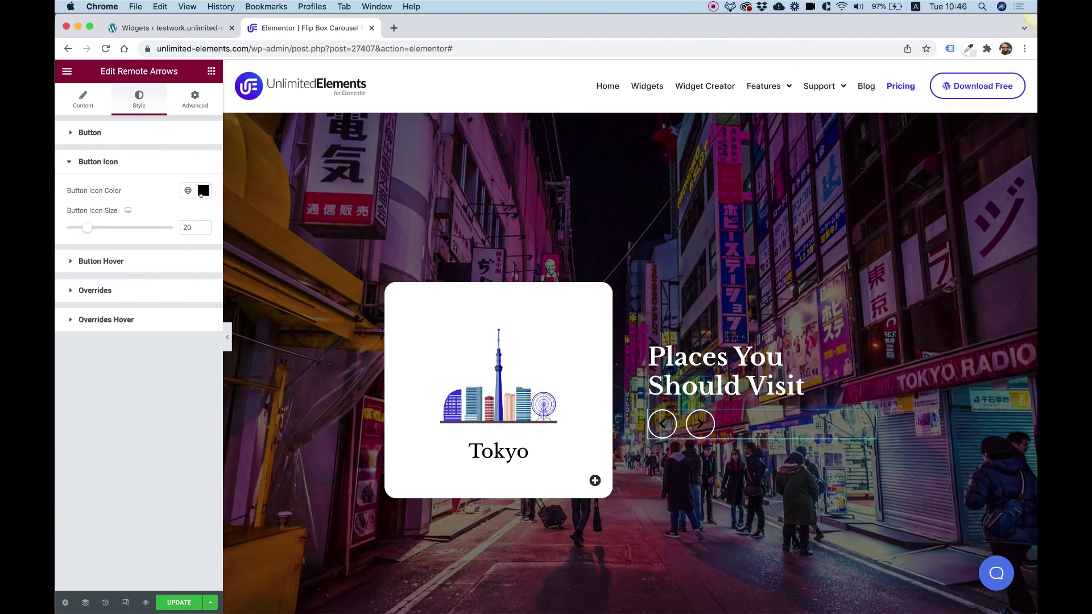
pyautogui.click(203, 191)
pyautogui.write('#FFFFFF')
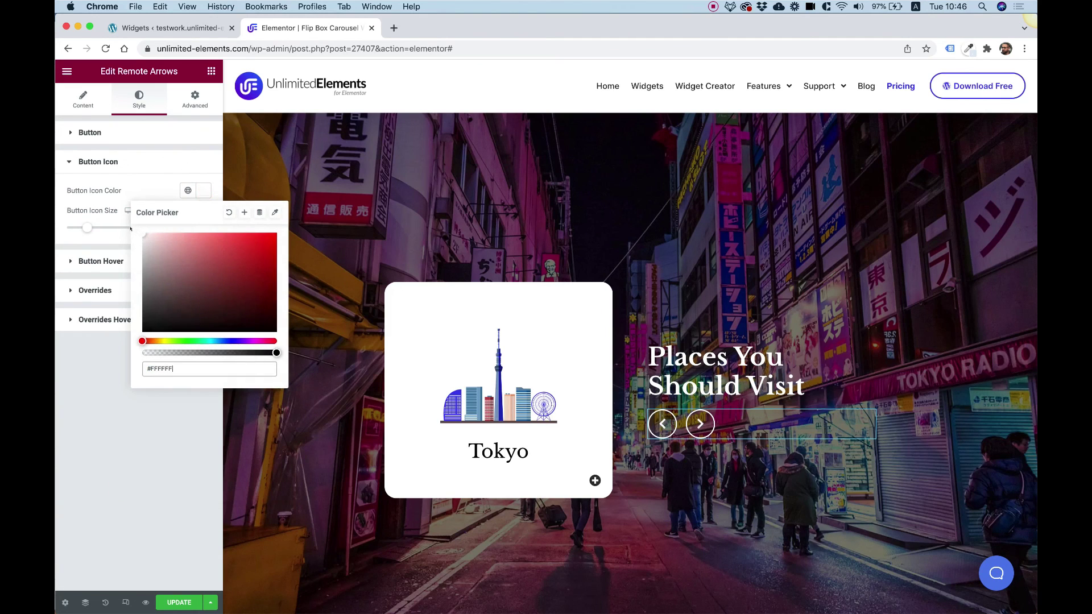
pyautogui.click(88, 365)
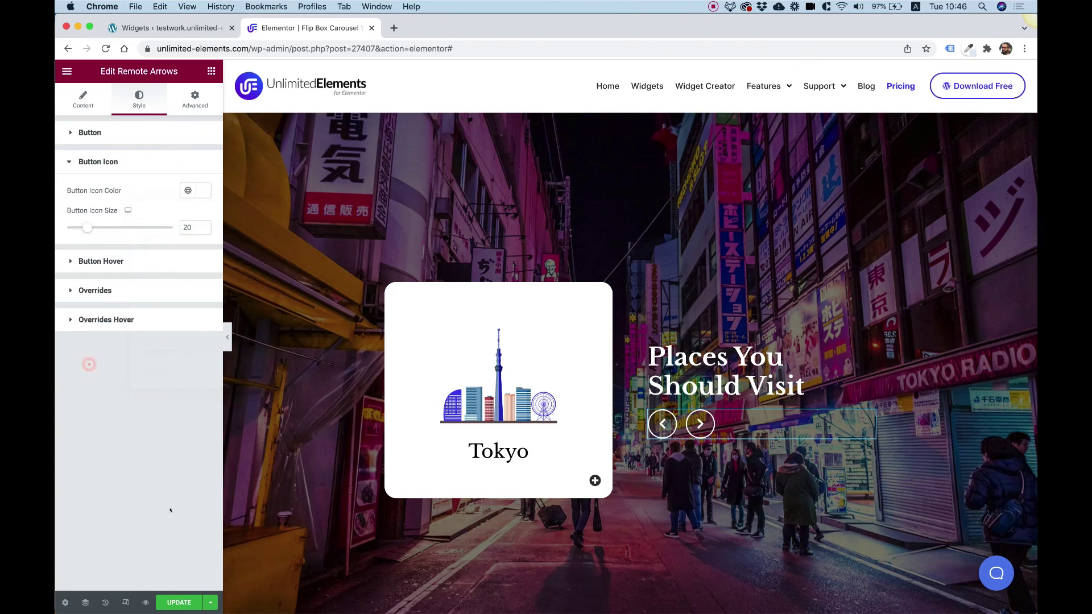
pyautogui.click(179, 601)
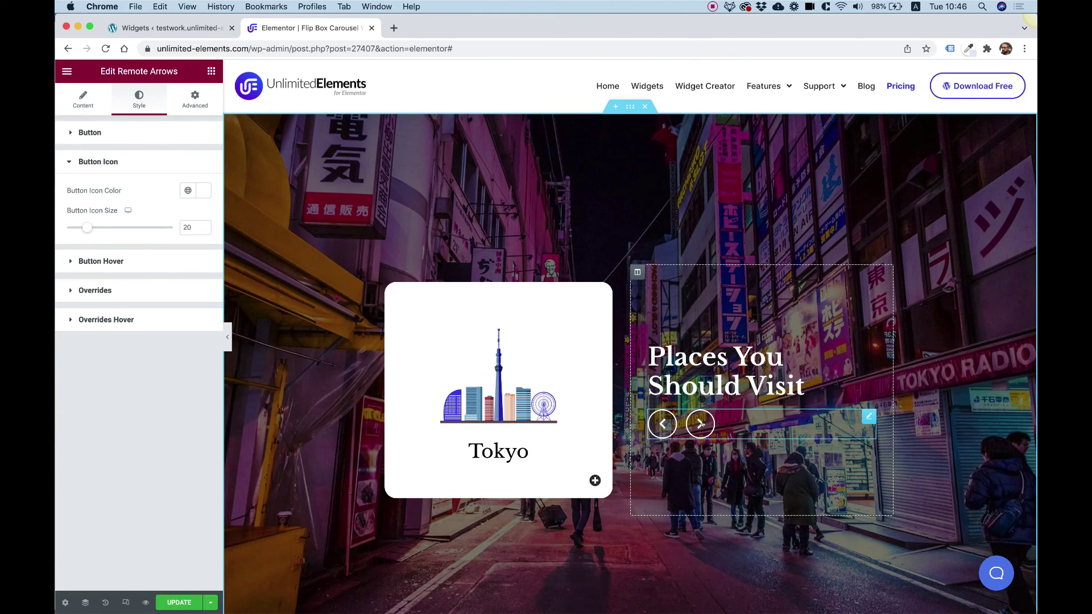
# Step: Advance repeatedly through the city slides with the restyled arrows to check the carousel and background change together
pyautogui.click(700, 424)
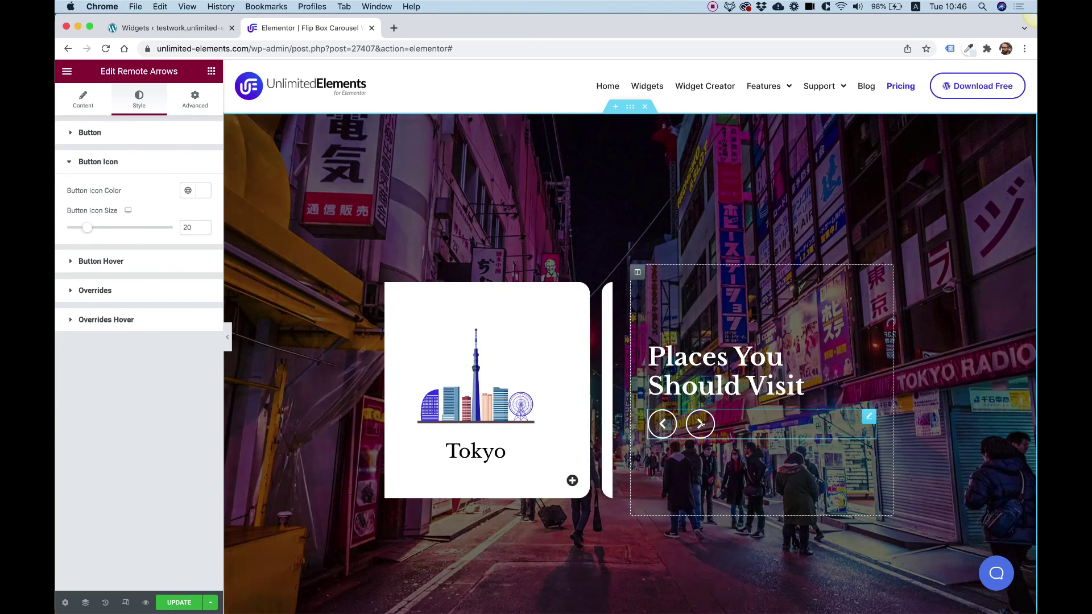
pyautogui.click(699, 424)
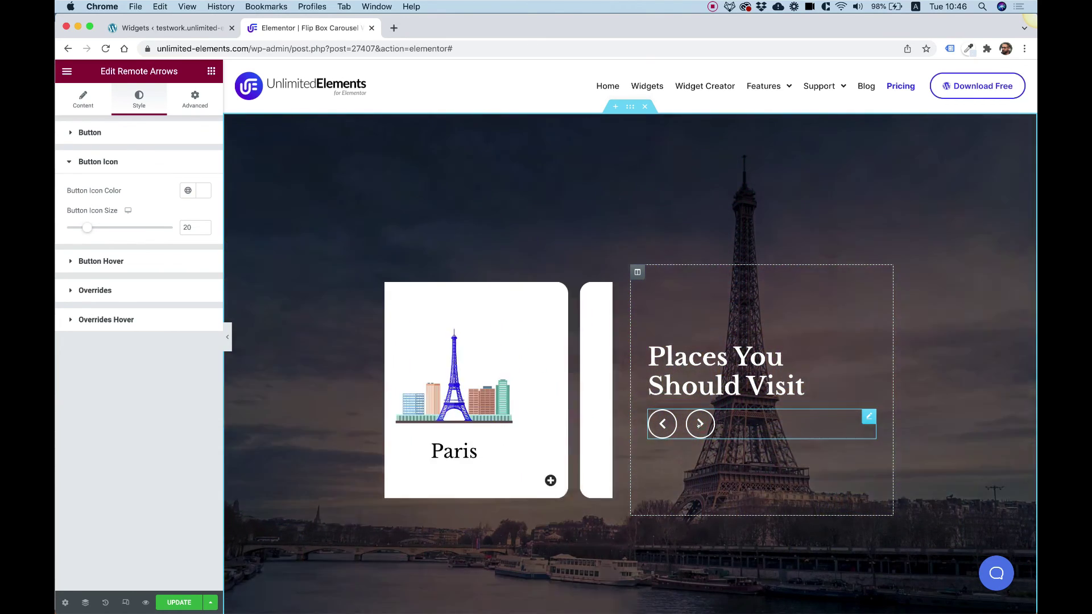
pyautogui.click(699, 424)
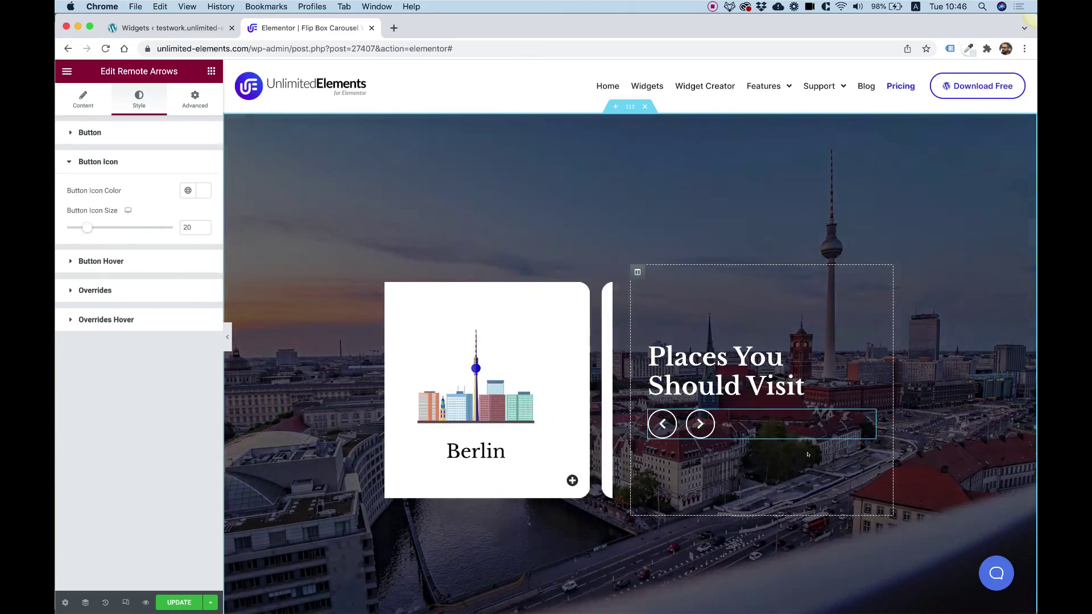
pyautogui.click(699, 423)
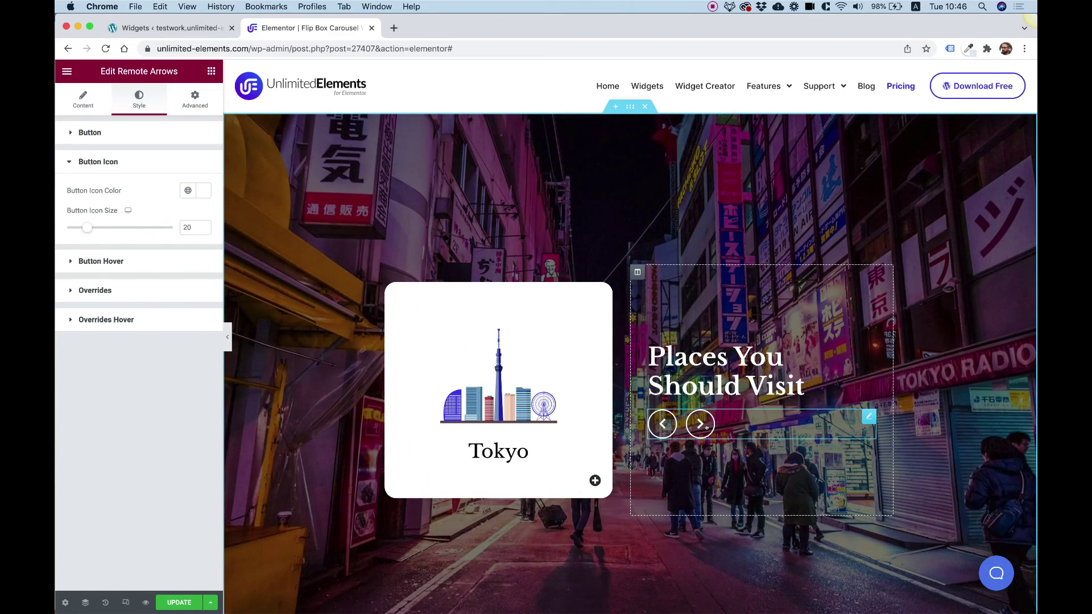
pyautogui.click(699, 424)
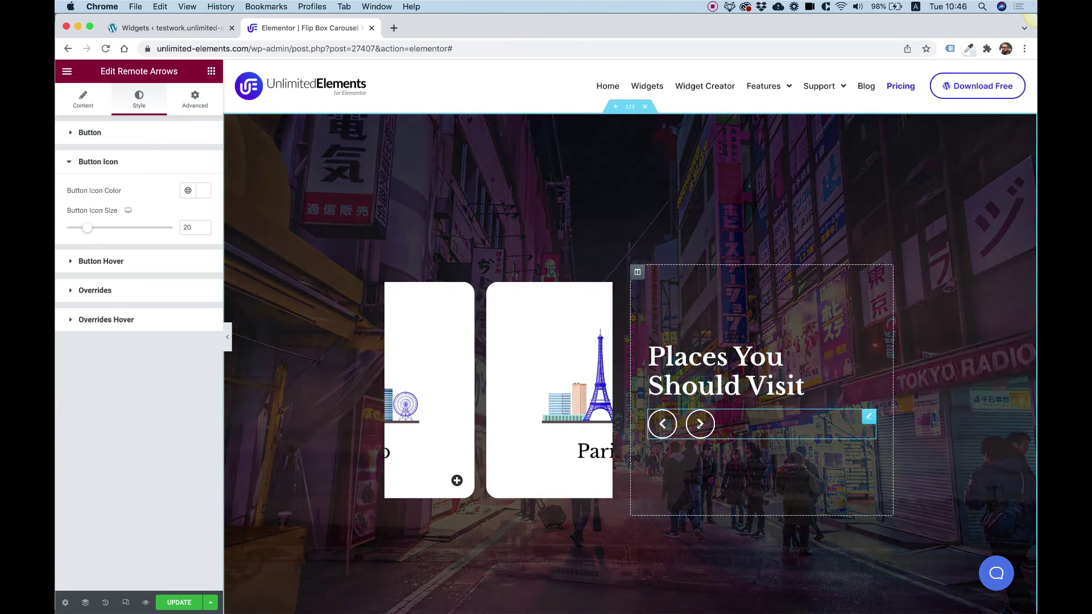